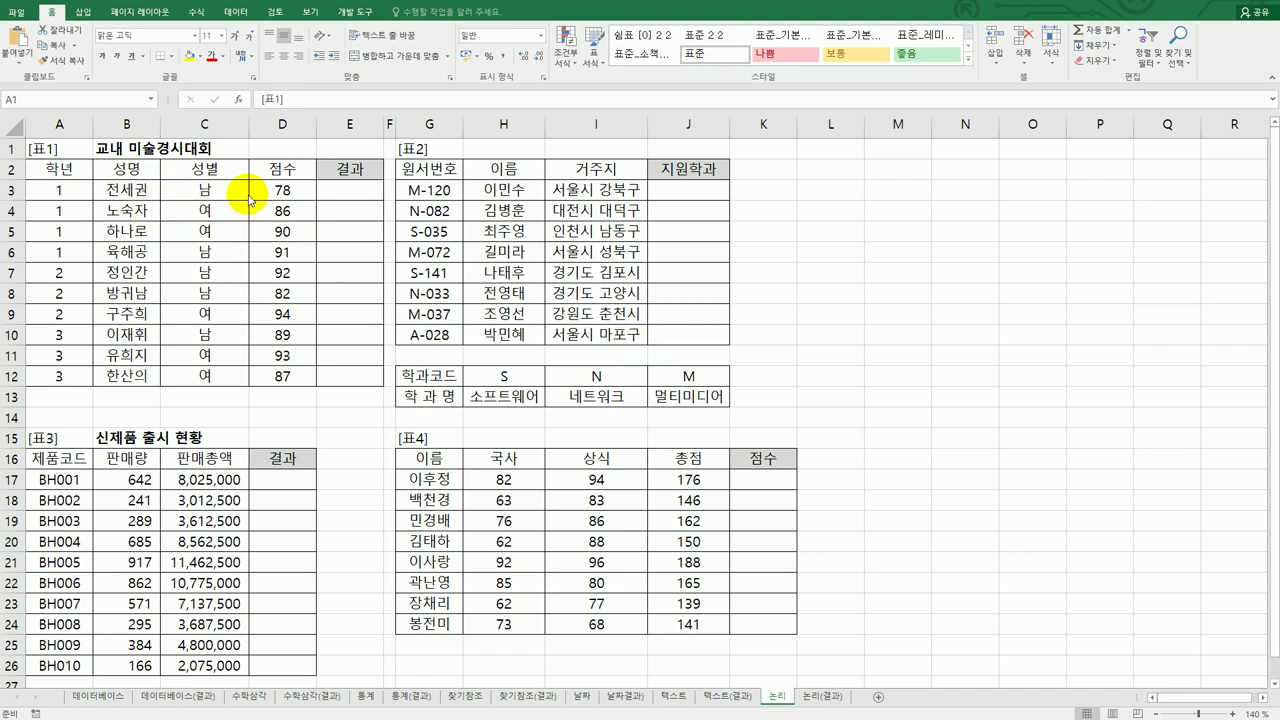
Step: Start a RANK.EQ formula in E3 of the art contest table, with D3 as the number to rank
click(291, 192)
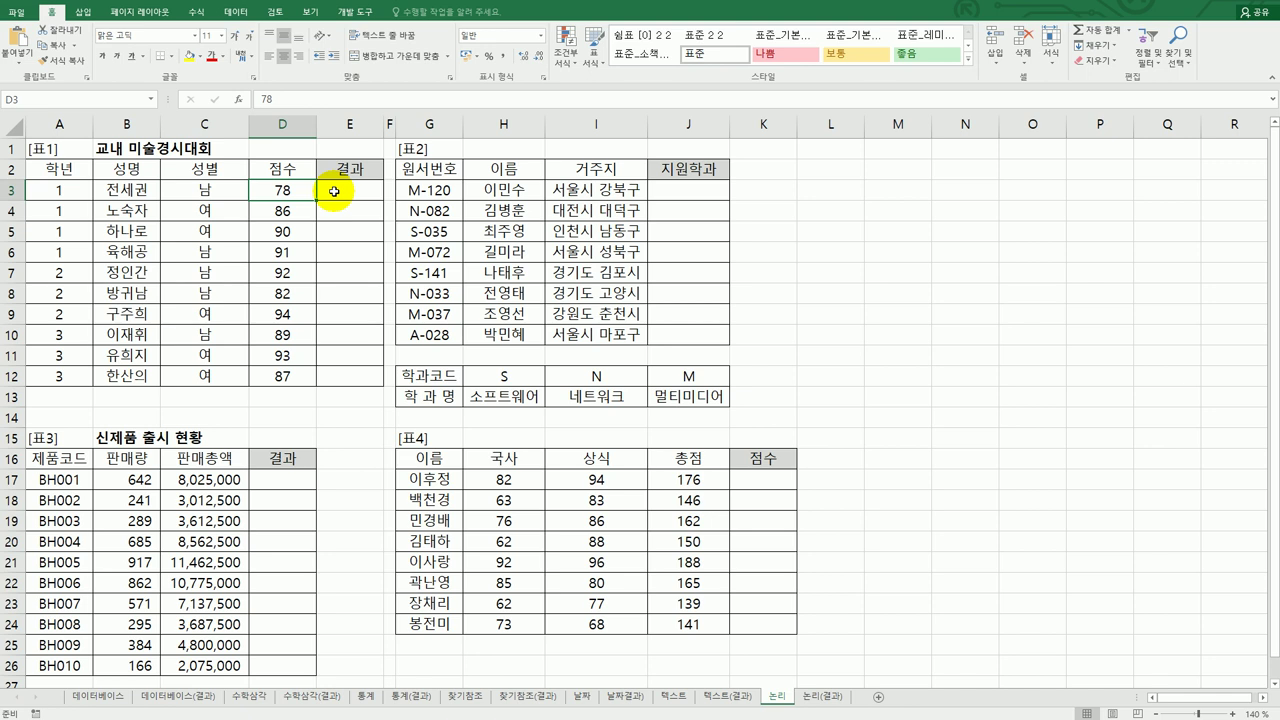
click(334, 191)
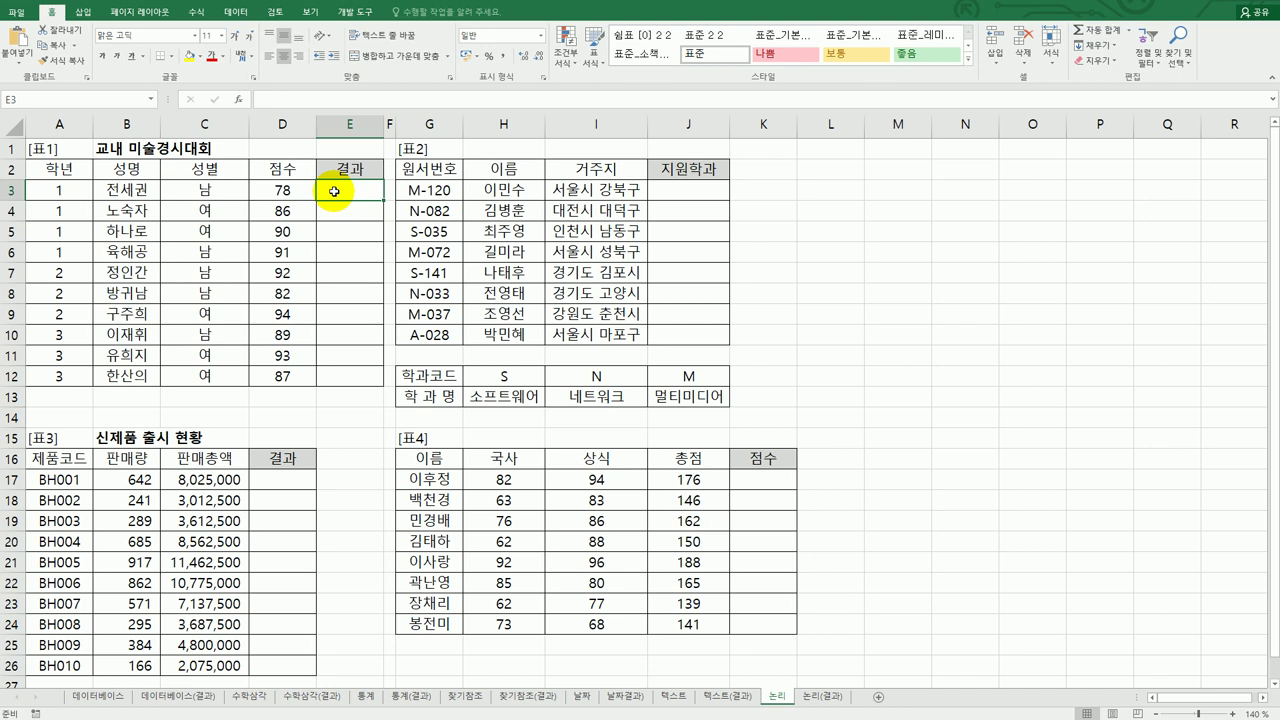
text(=ra)
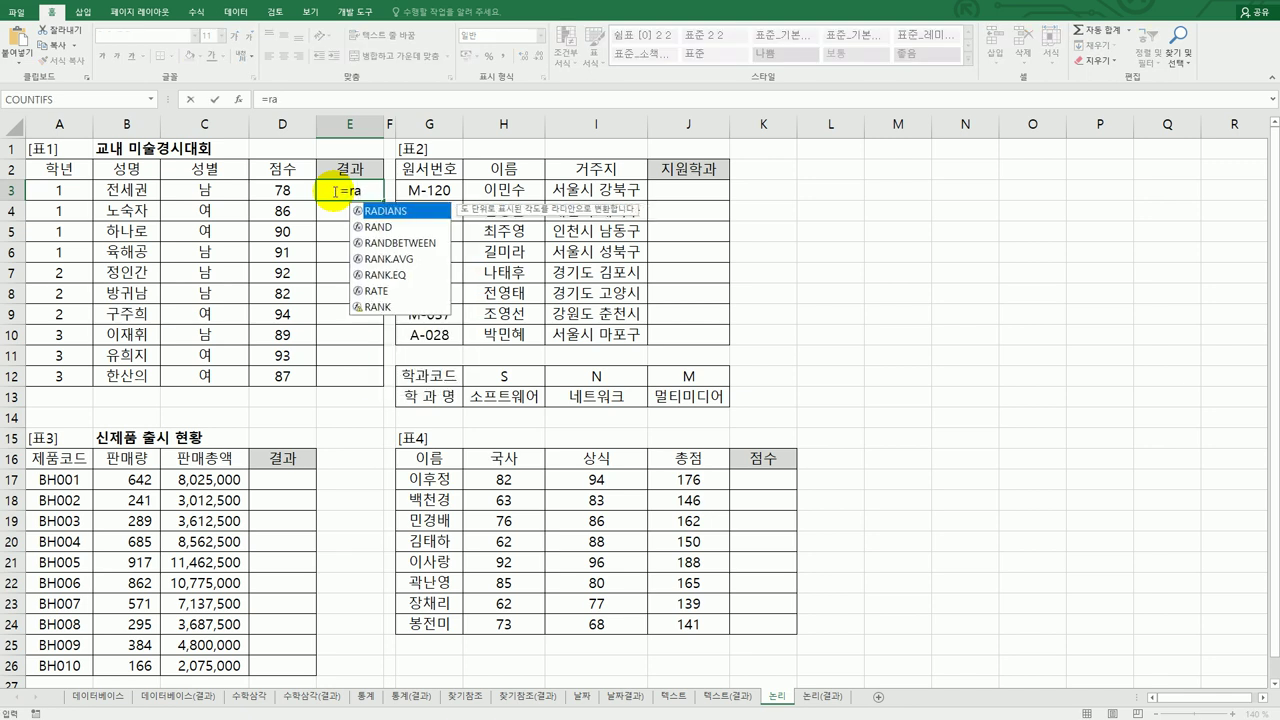
click(406, 278)
double_click(406, 277)
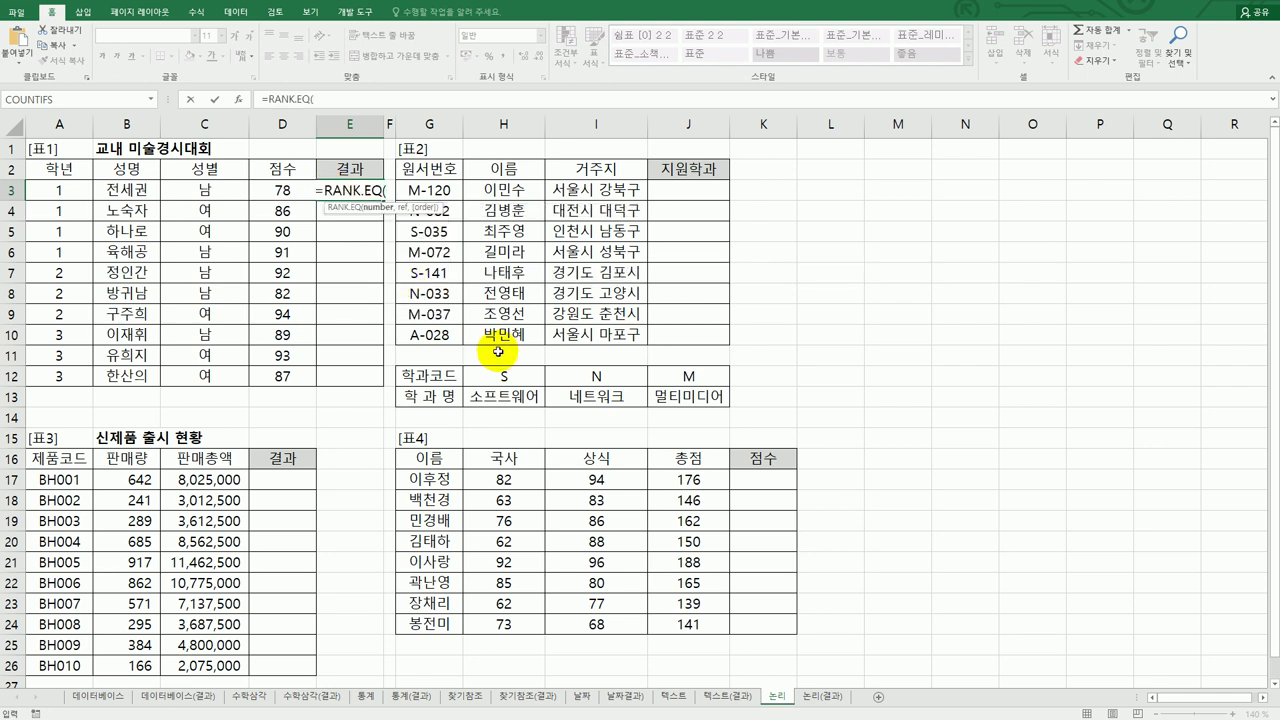
click(240, 99)
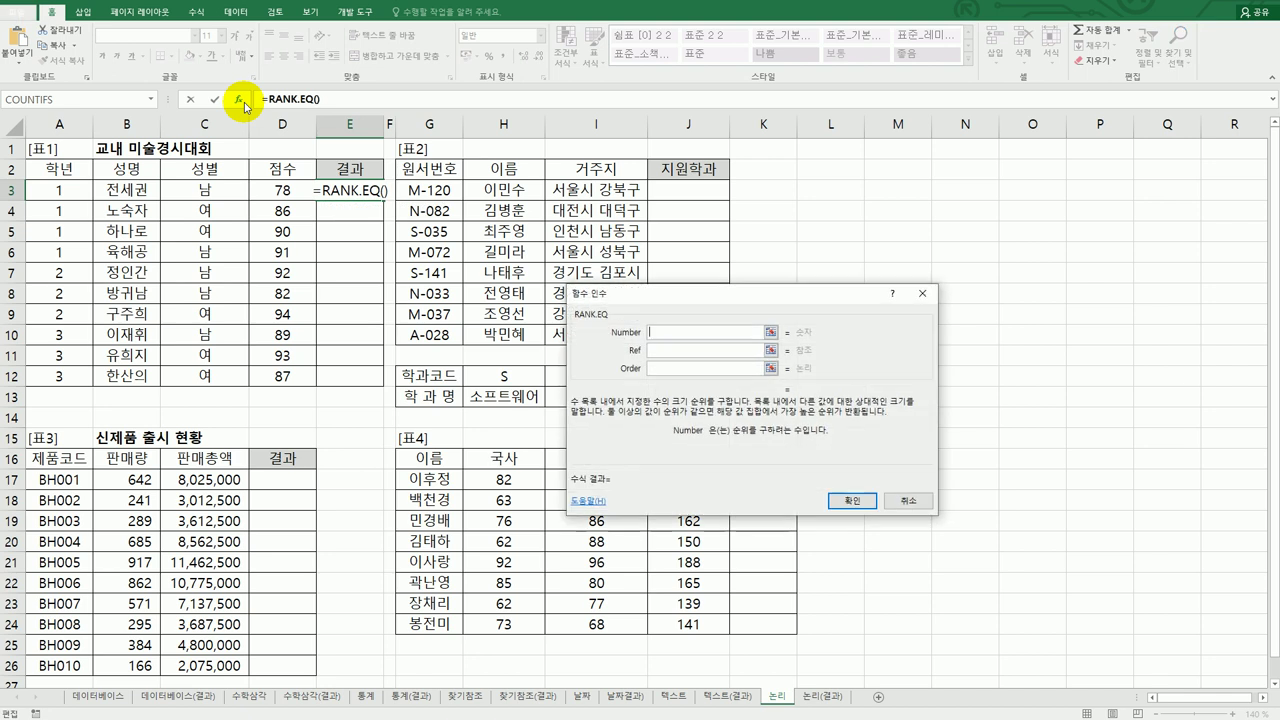
drag(720, 298, 585, 162)
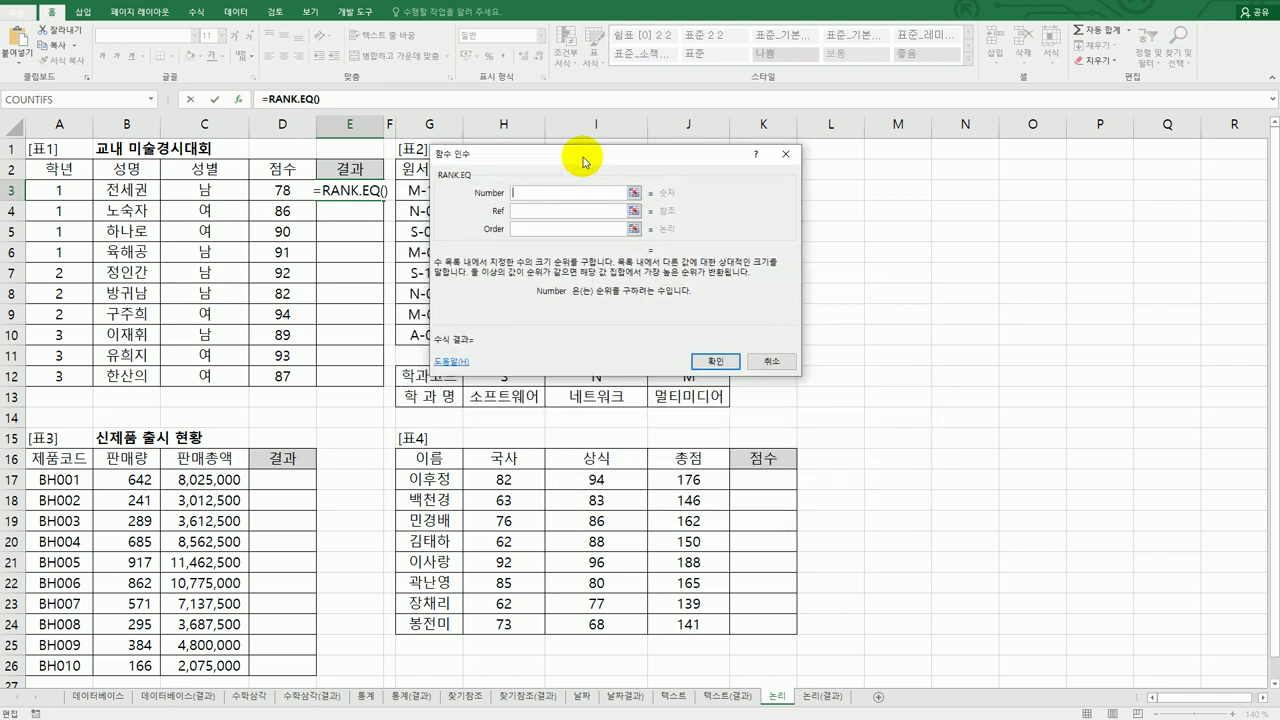
click(283, 190)
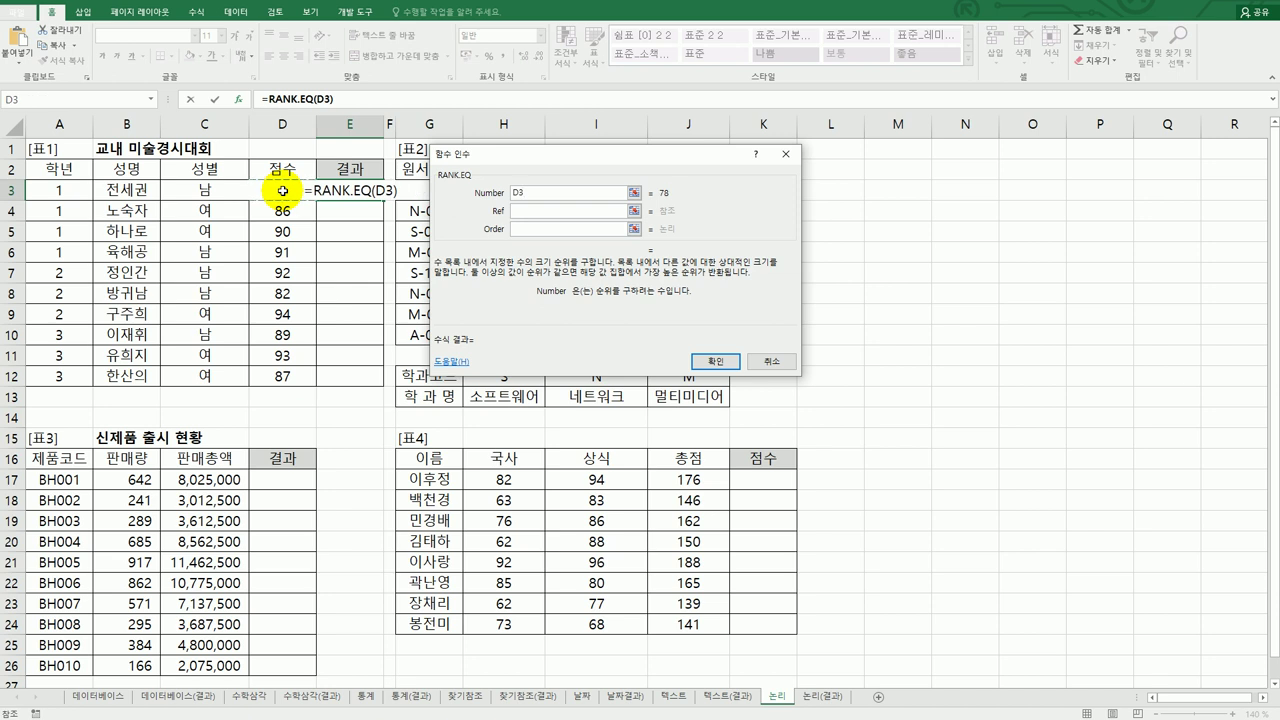
Step: Complete the E3 rank formula with reference $D$3:$D$12 and order 0, and fill it down to E12
click(532, 209)
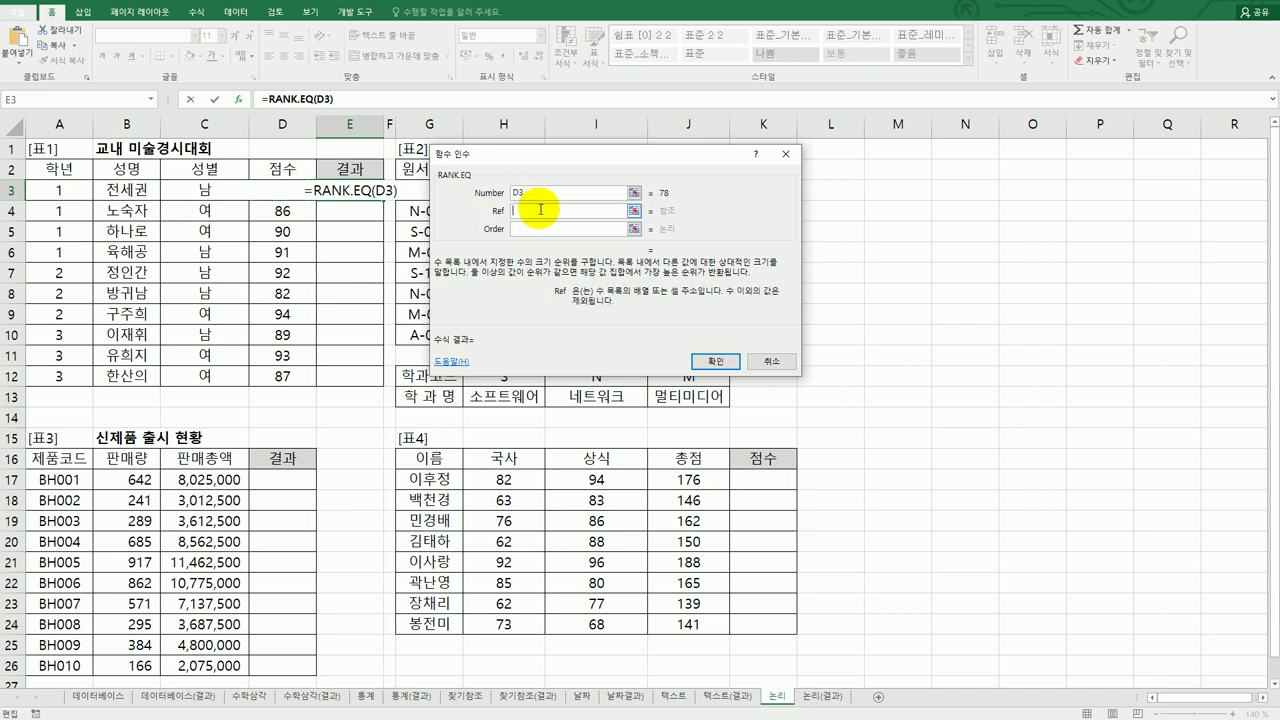
drag(270, 193, 274, 376)
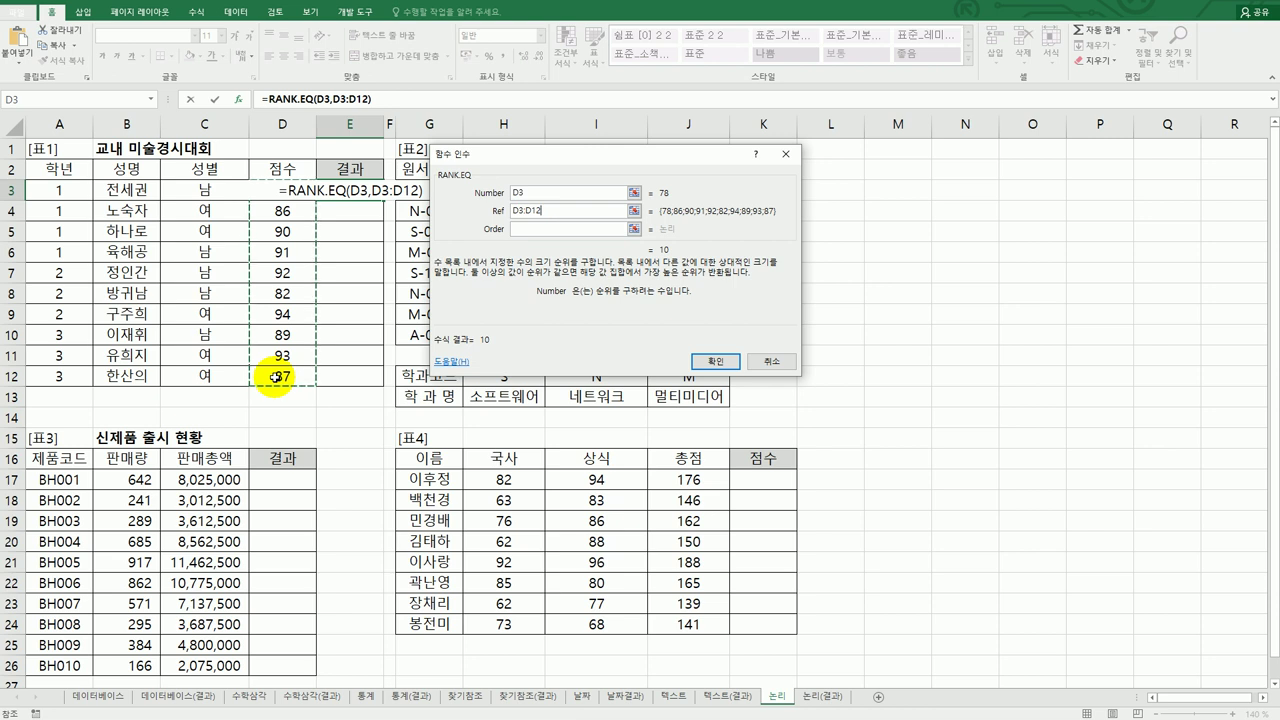
key(F4)
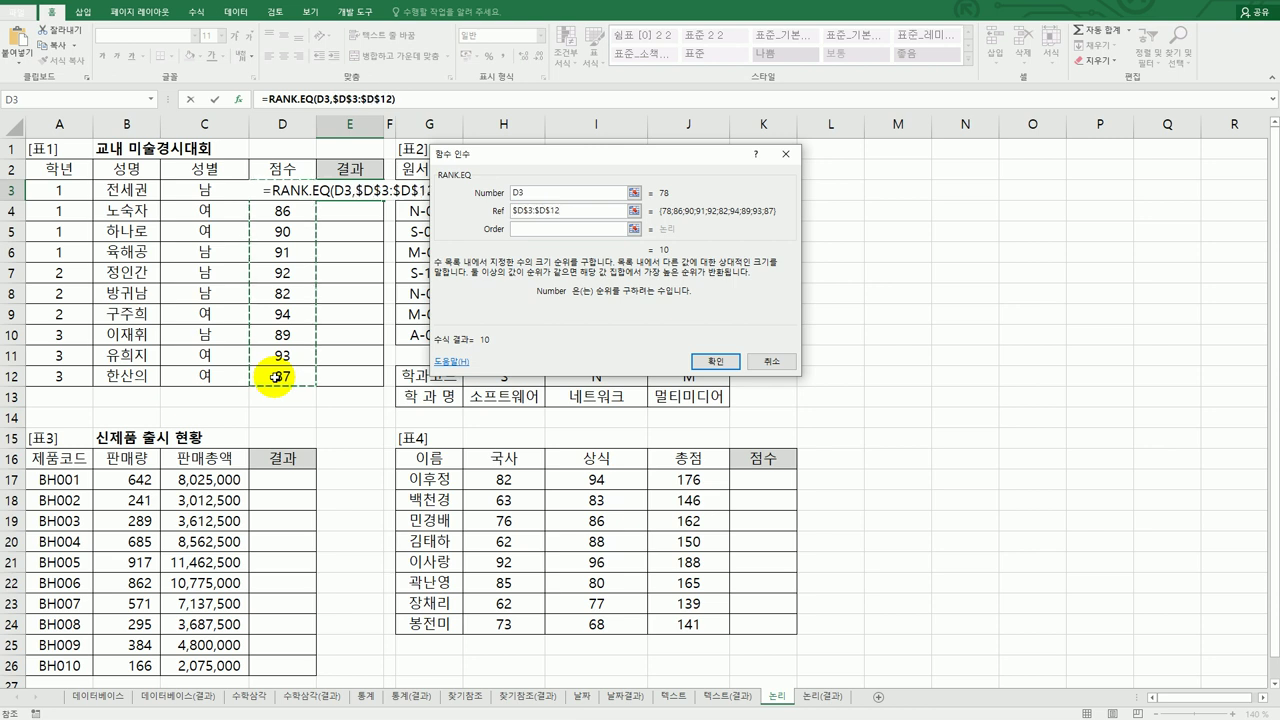
click(554, 230)
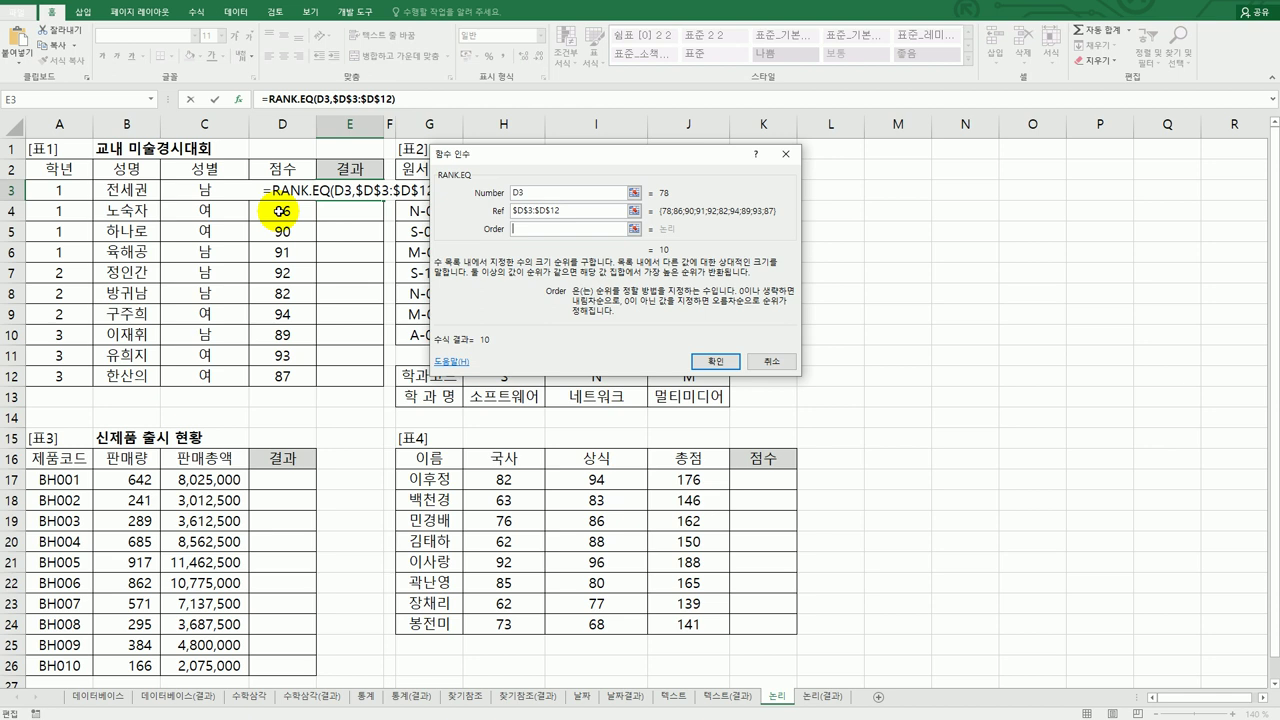
text(0)
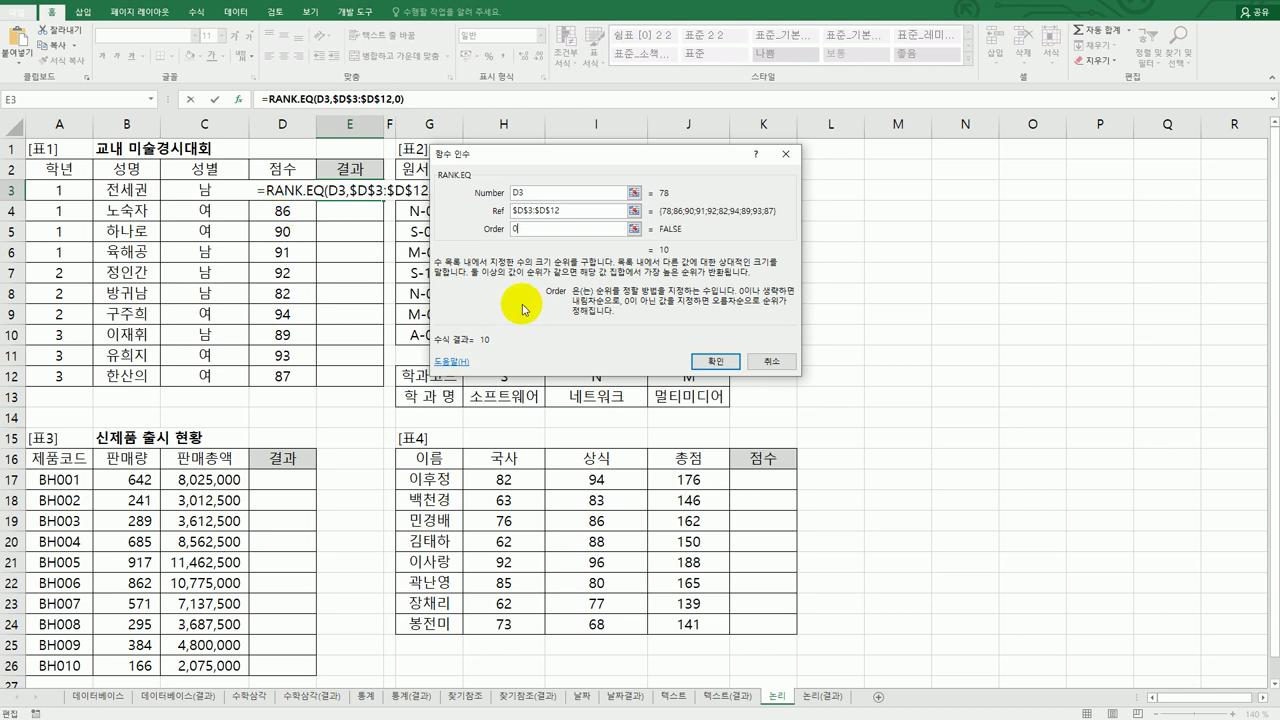
click(716, 361)
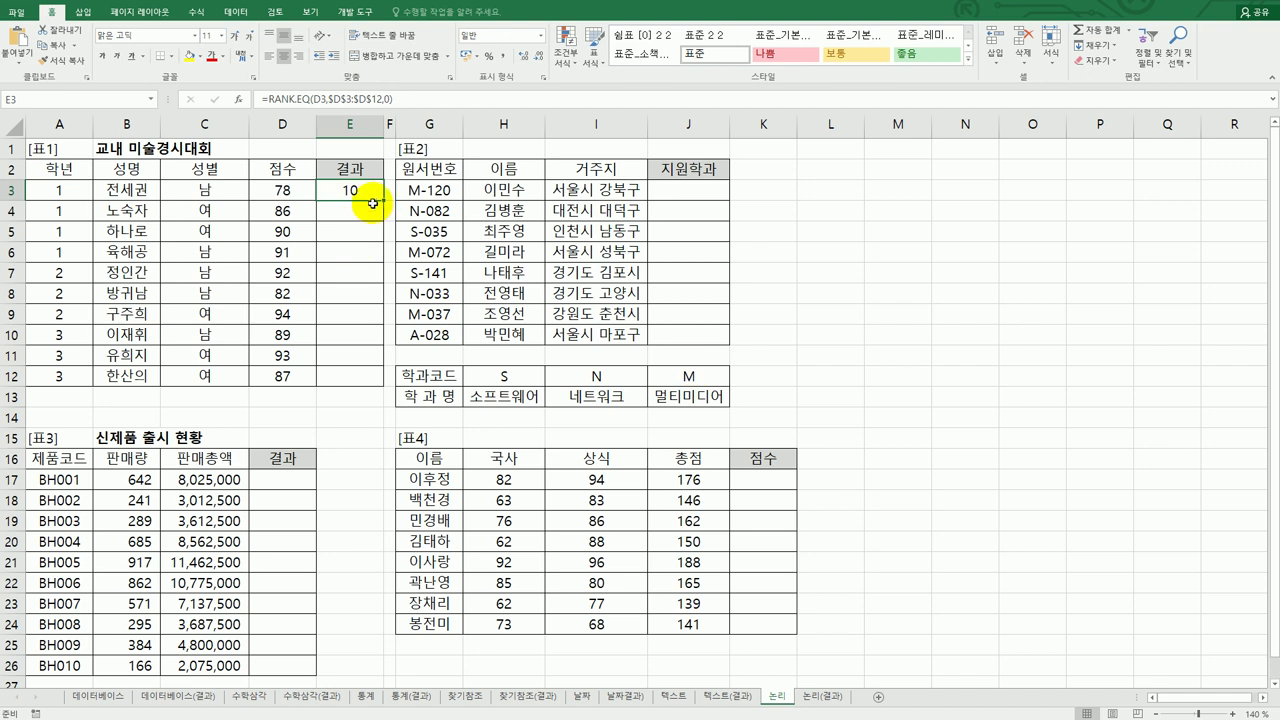
drag(382, 201, 372, 380)
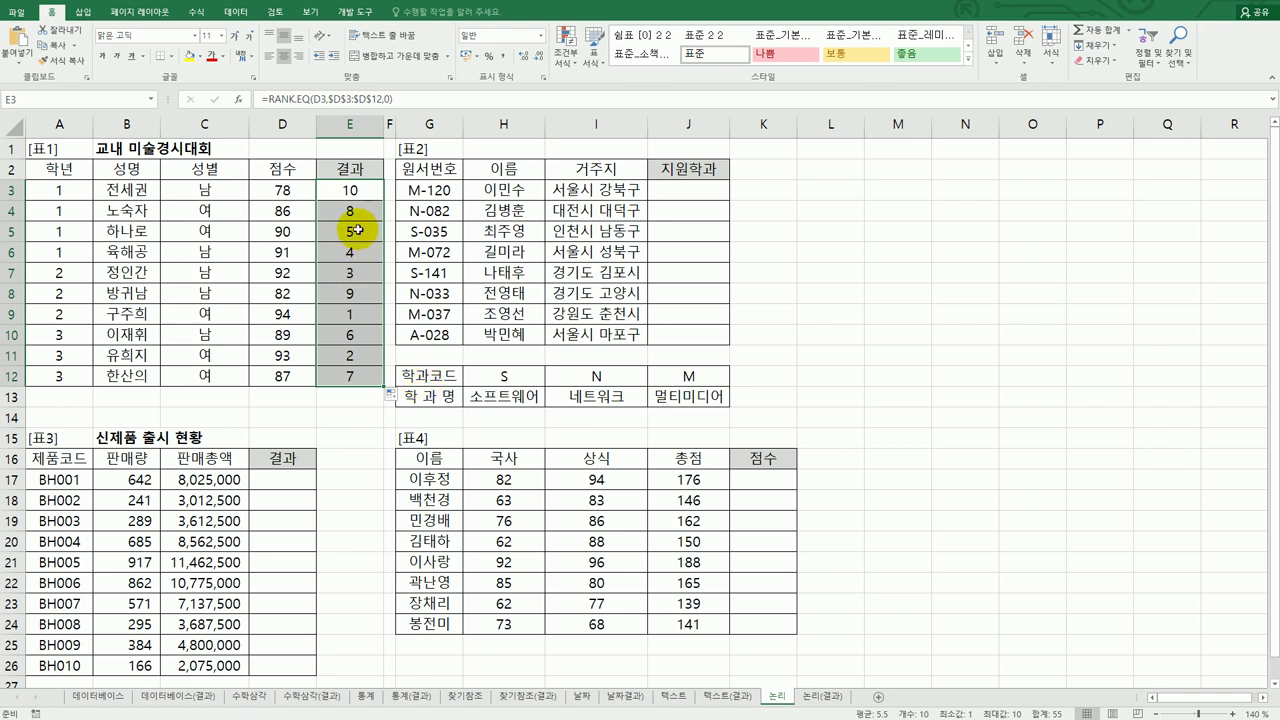
Step: Wrap the RANK.EQ formula in E3 in a CHOOSE function so the rank is its index number
click(349, 191)
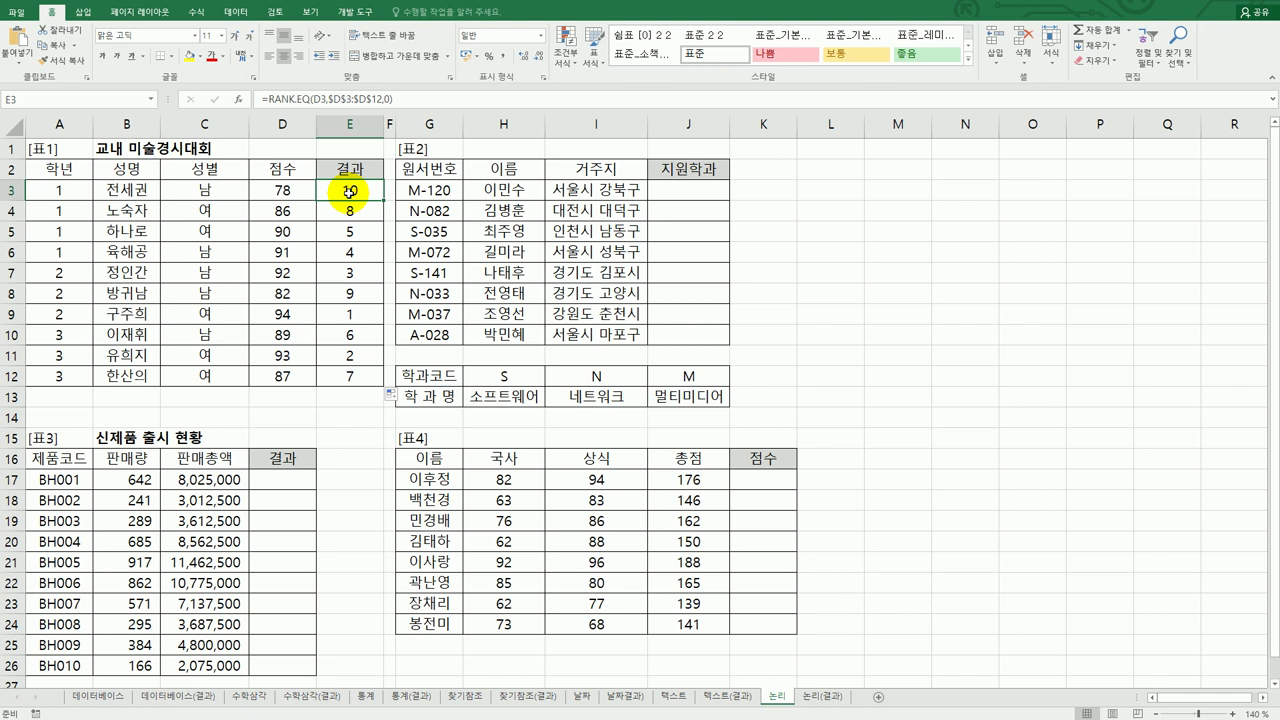
double_click(349, 190)
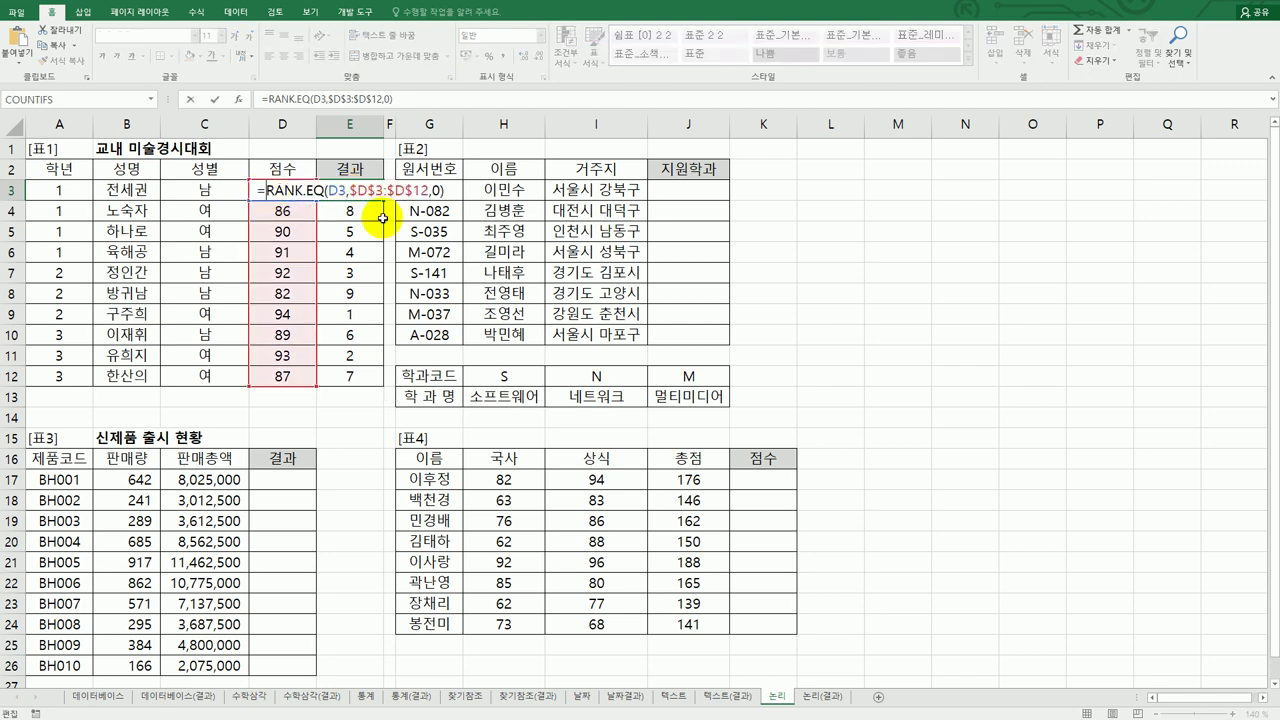
text(cho)
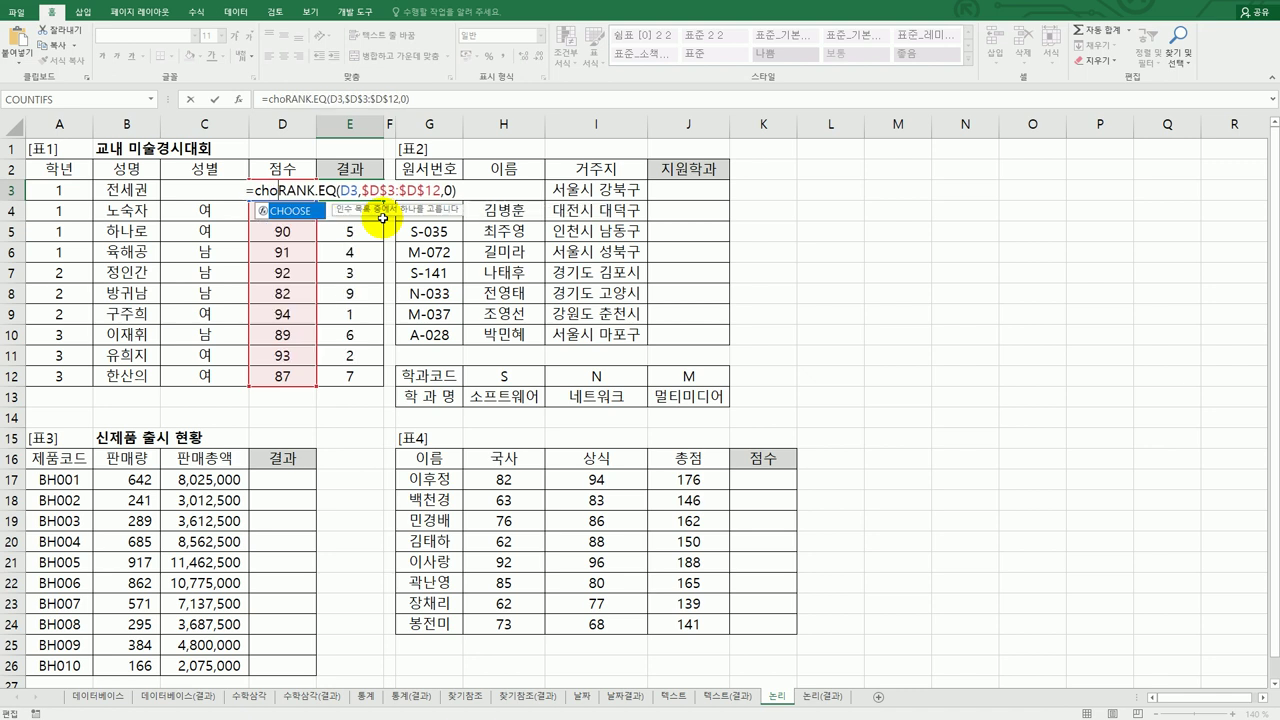
double_click(292, 211)
click(249, 190)
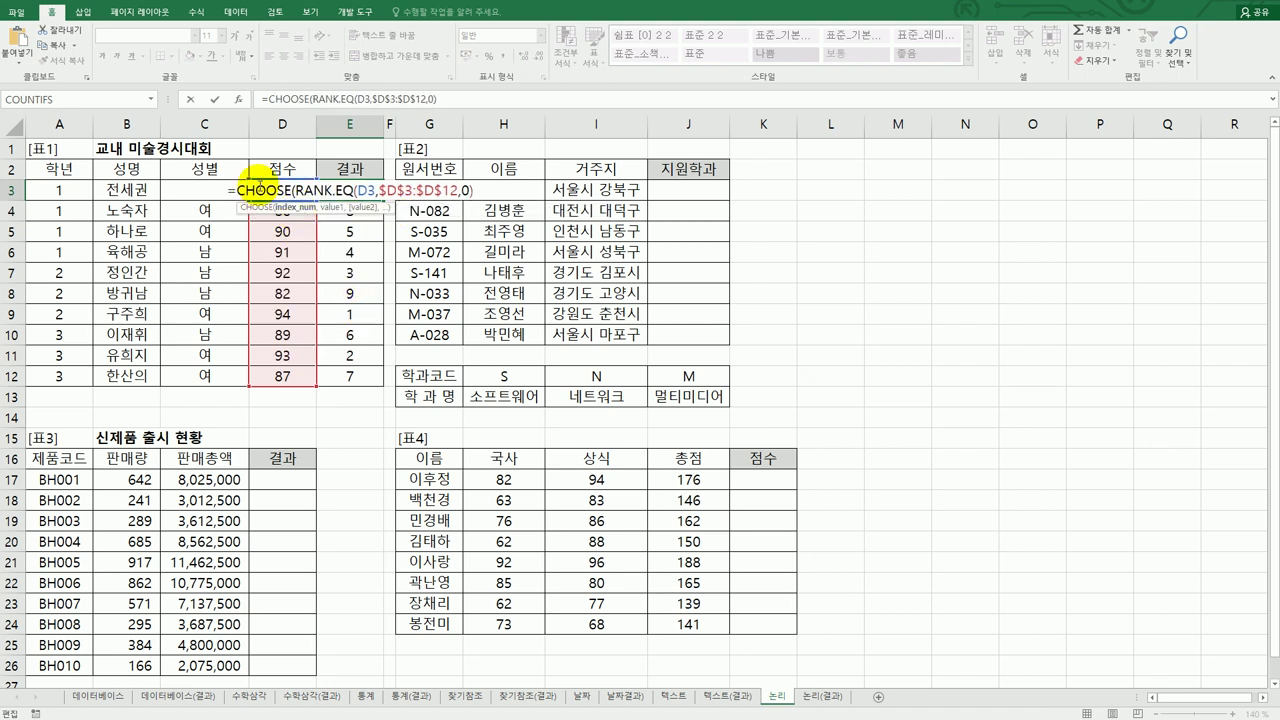
click(240, 99)
drag(623, 143, 751, 232)
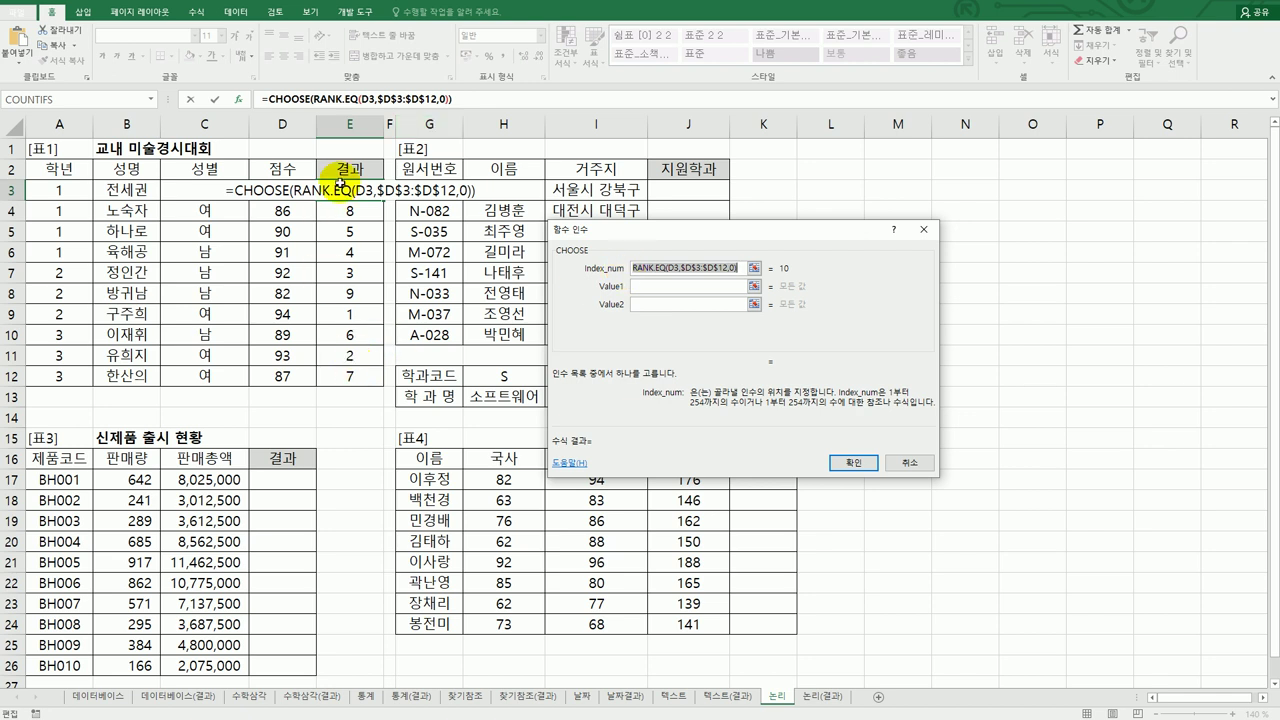
Step: Give CHOOSE the values "대상", "금상", "은상" and "동상", and fill the E3 formula down to E12
click(658, 288)
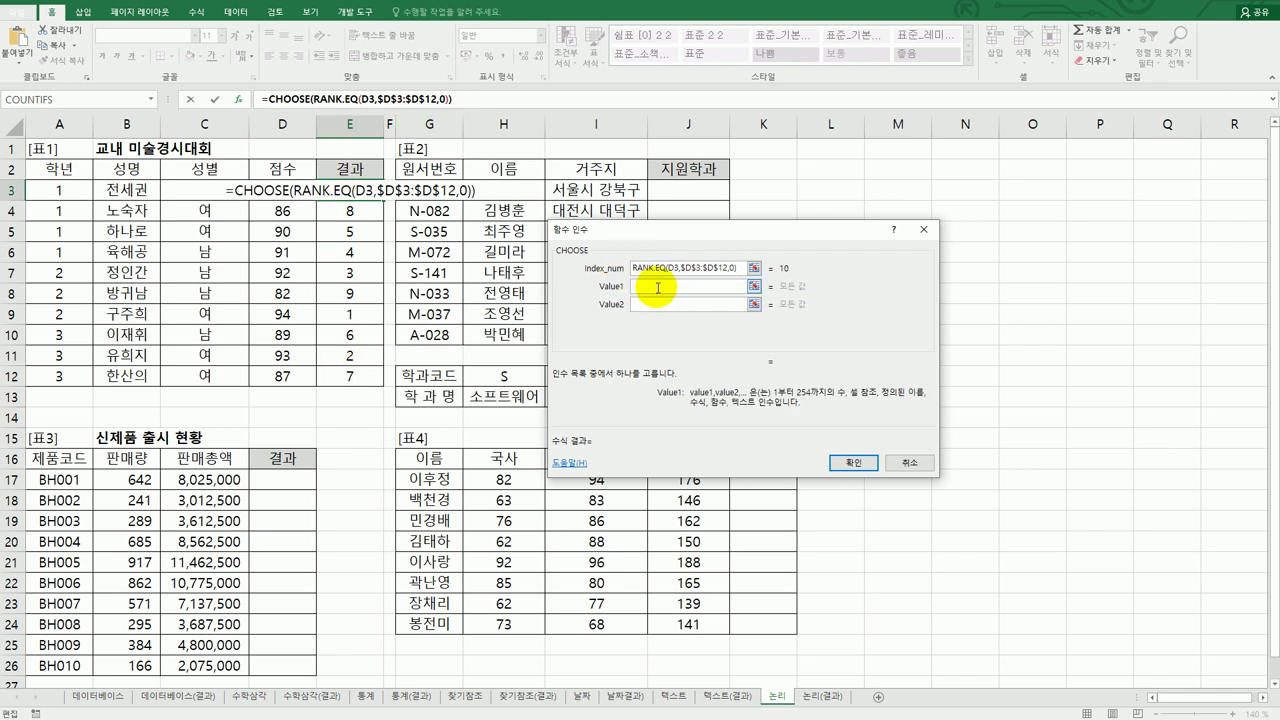
text(e)
key(BackSpace)
text("대상")
key(Tab)
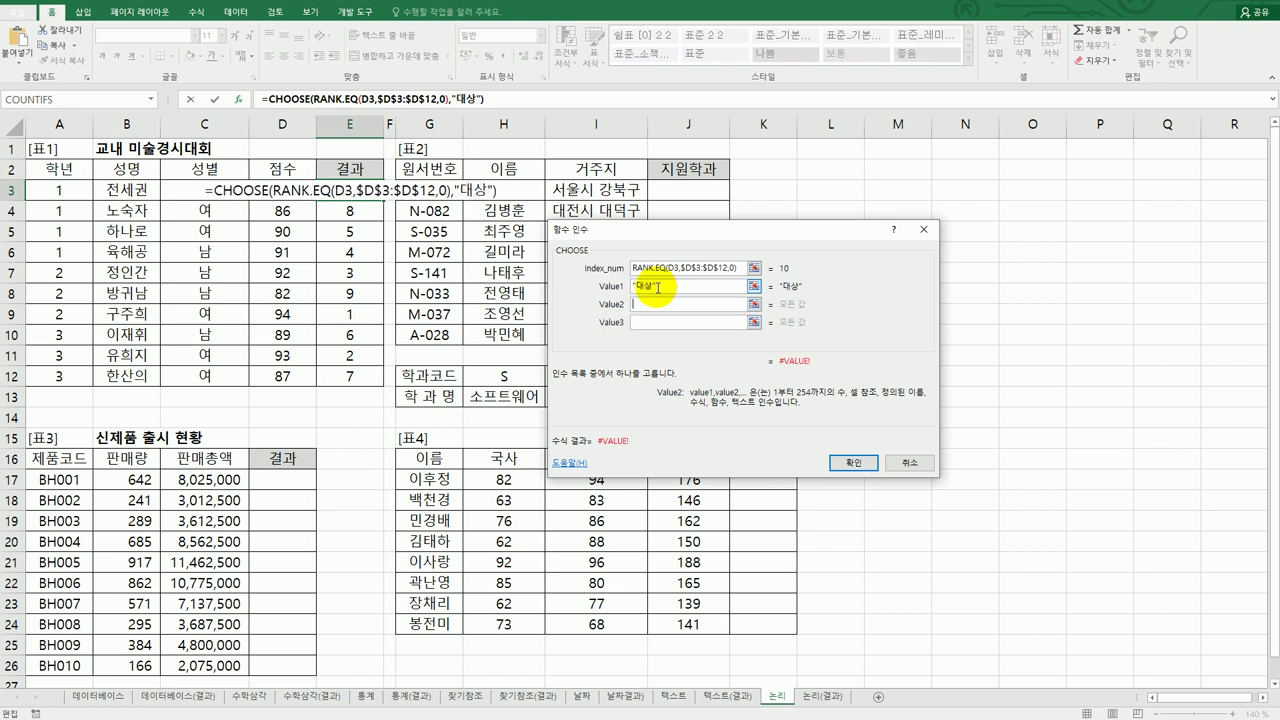
text("금상")
key(Tab)
text(은상)
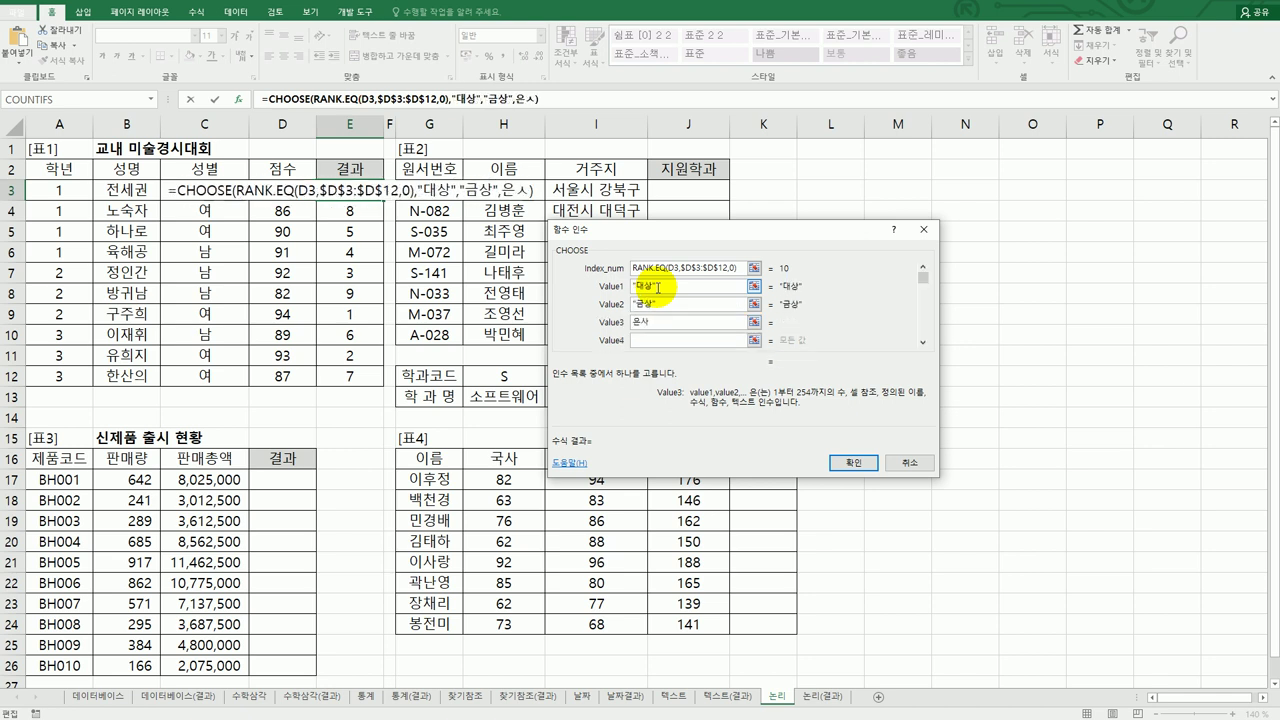
key(Tab)
text(동상)
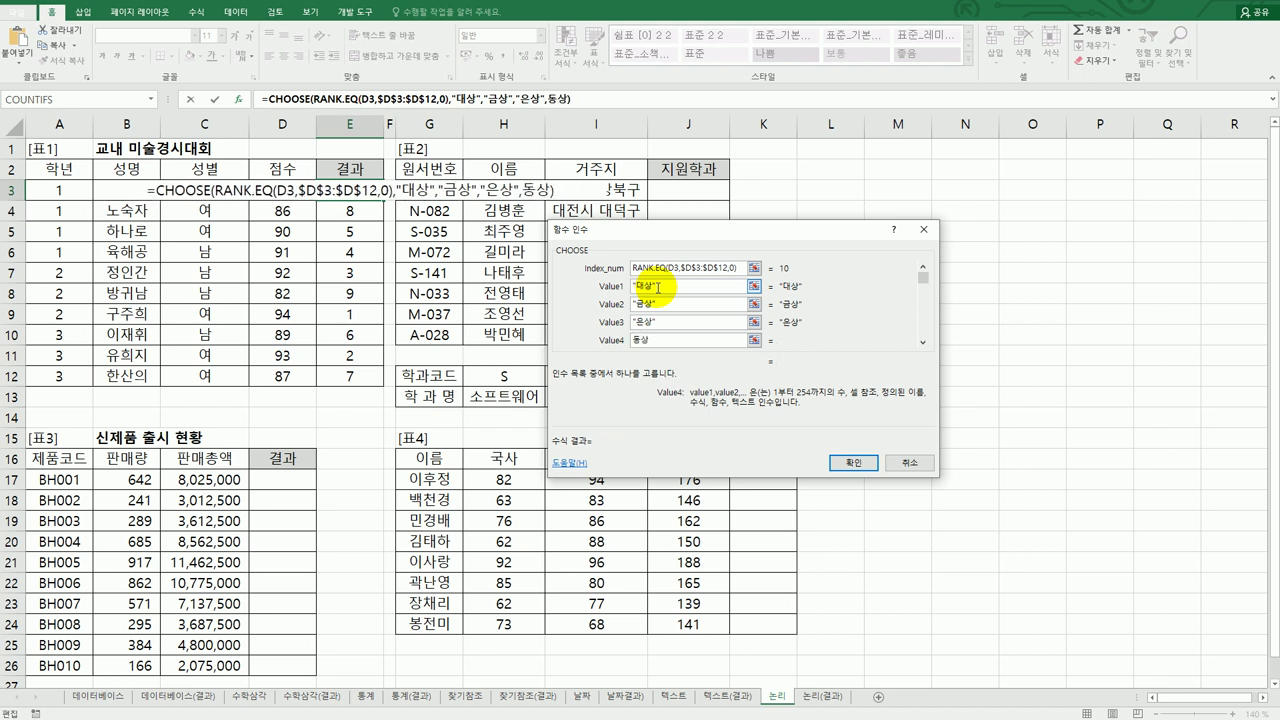
click(855, 463)
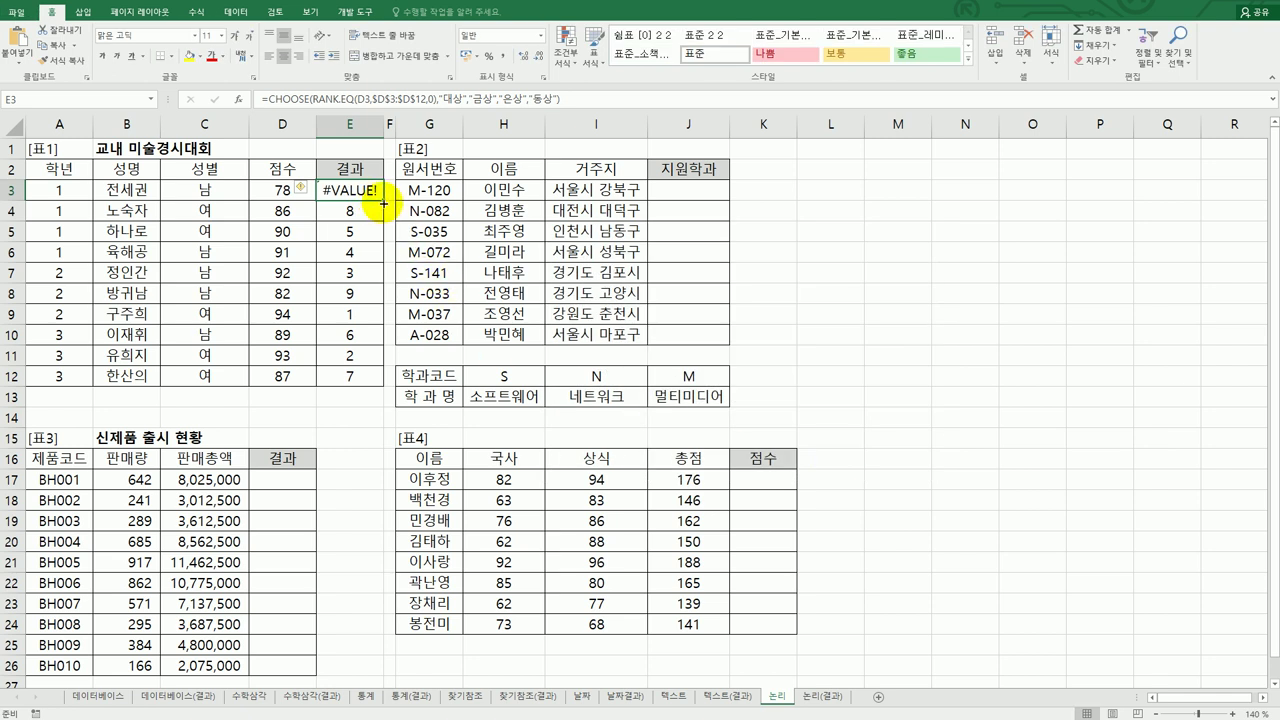
drag(383, 203, 368, 382)
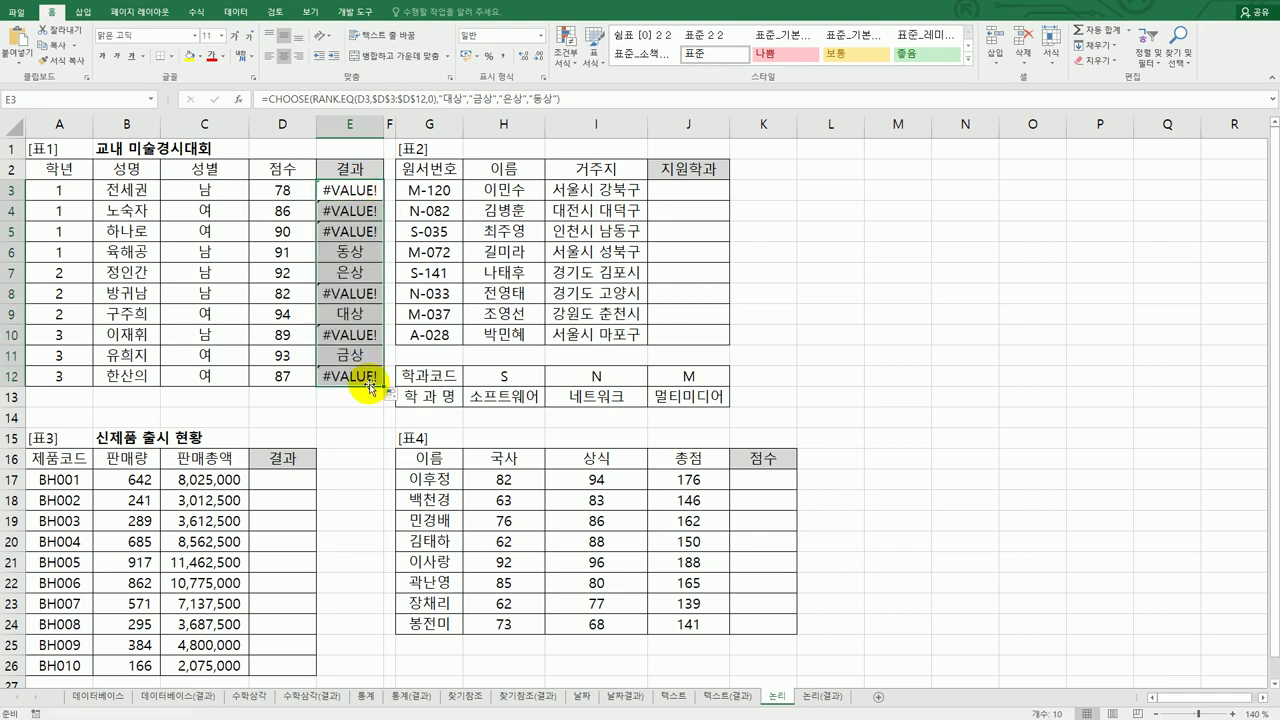
Step: Wrap the whole CHOOSE formula in E3 in an IFERROR function
click(350, 189)
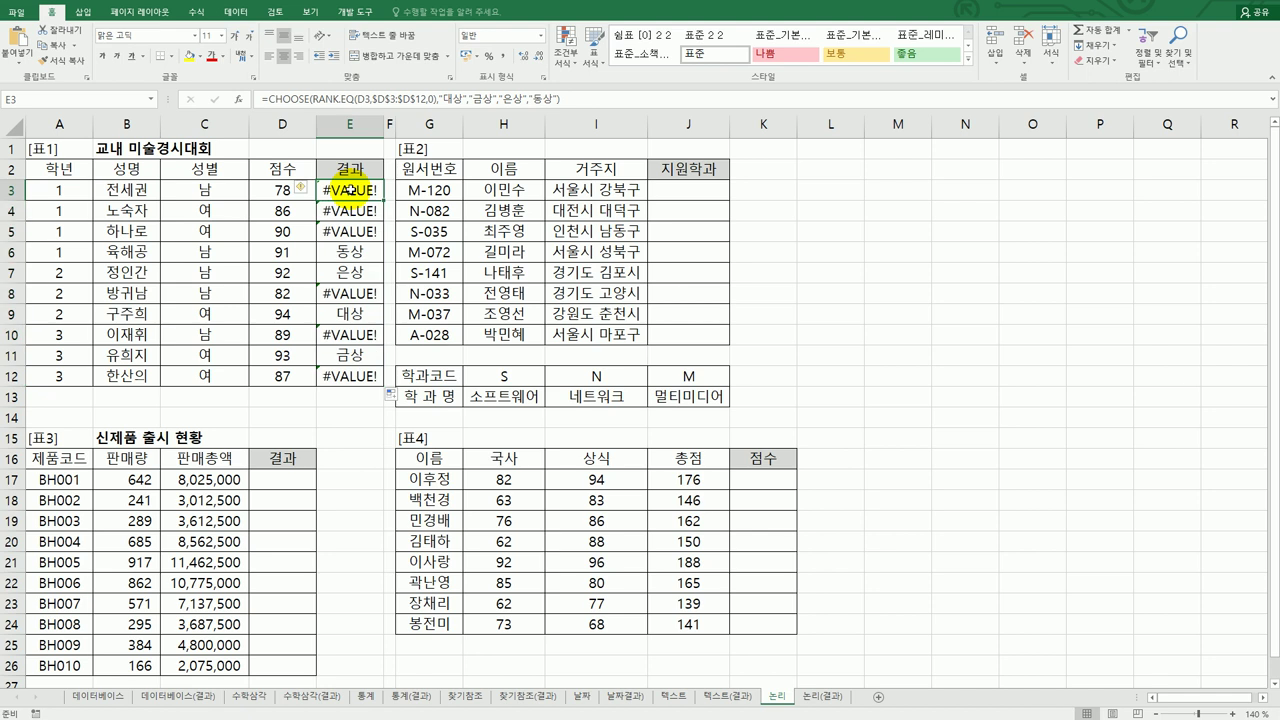
double_click(350, 189)
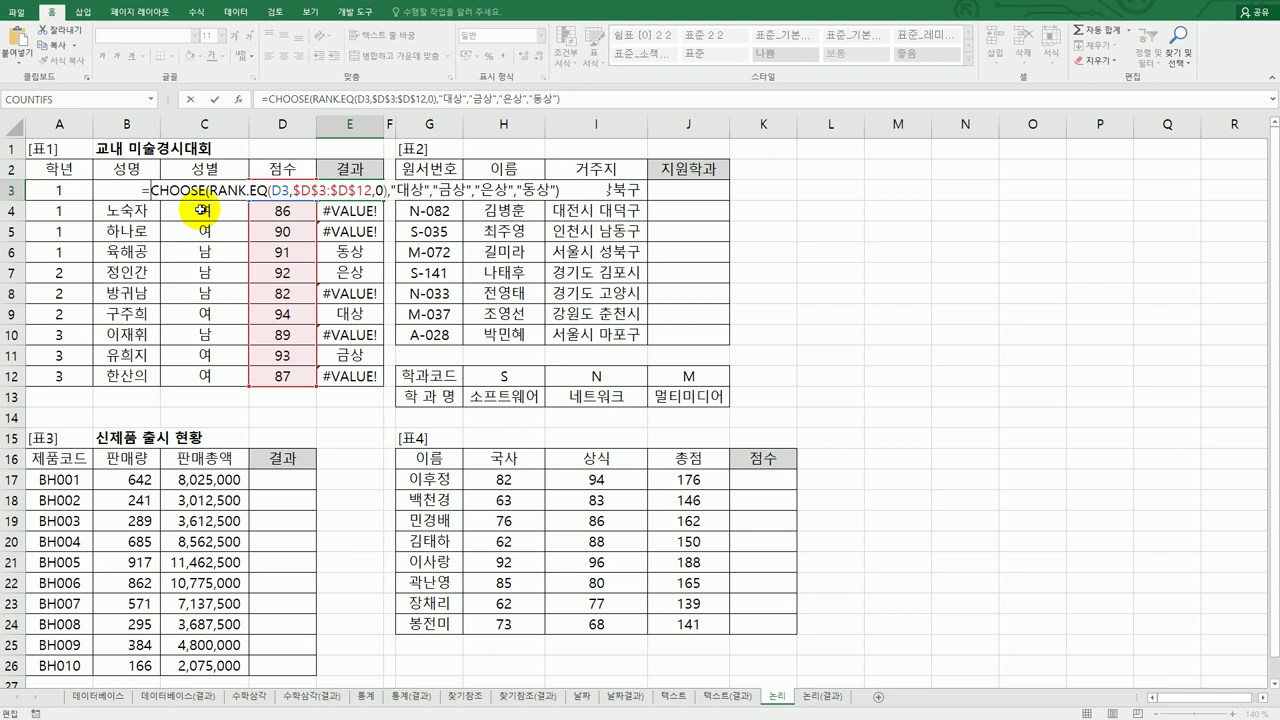
key(Home)
key(Right)
text(if)
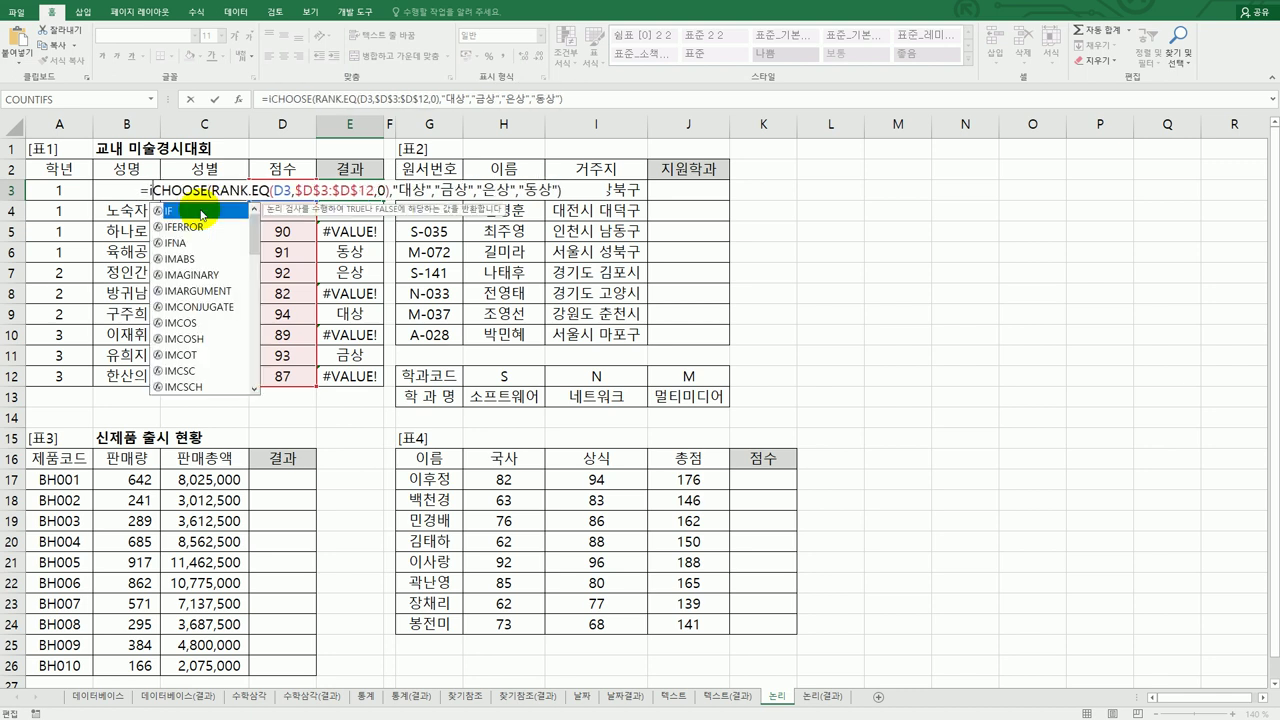
double_click(181, 226)
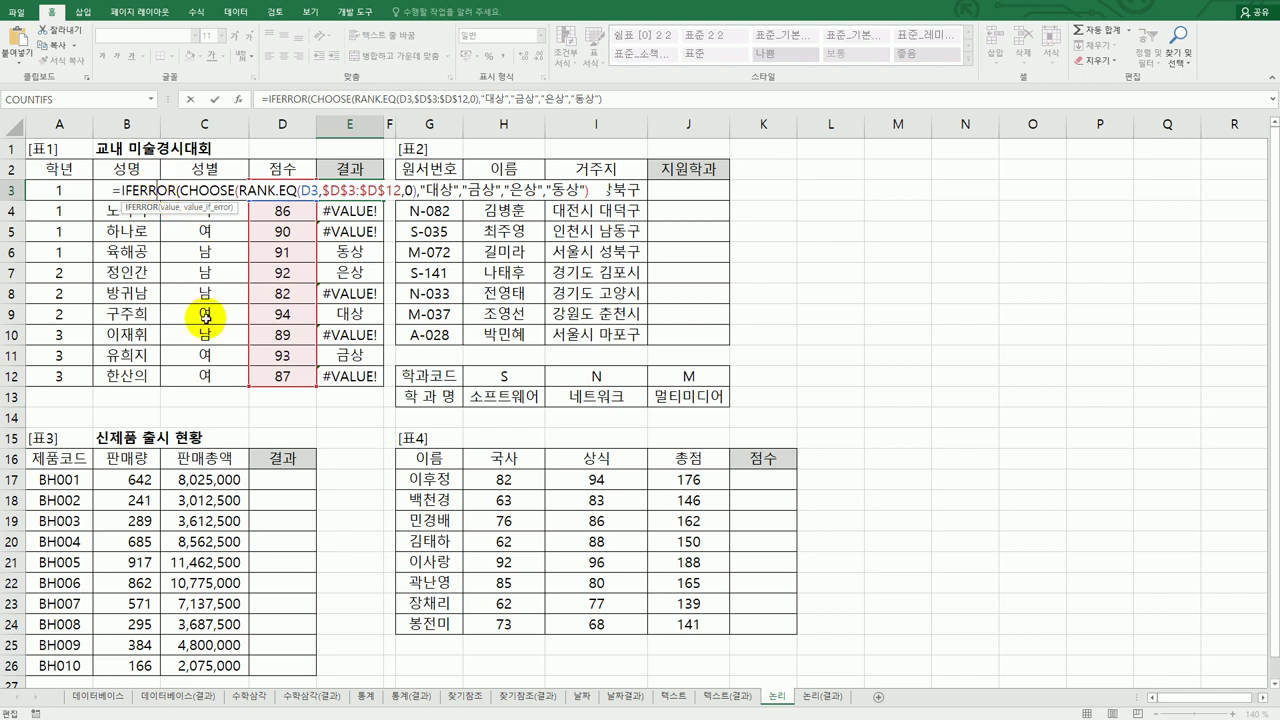
Step: Set the IFERROR fallback value to an empty string "" and fill the E3 formula down to E12
click(238, 100)
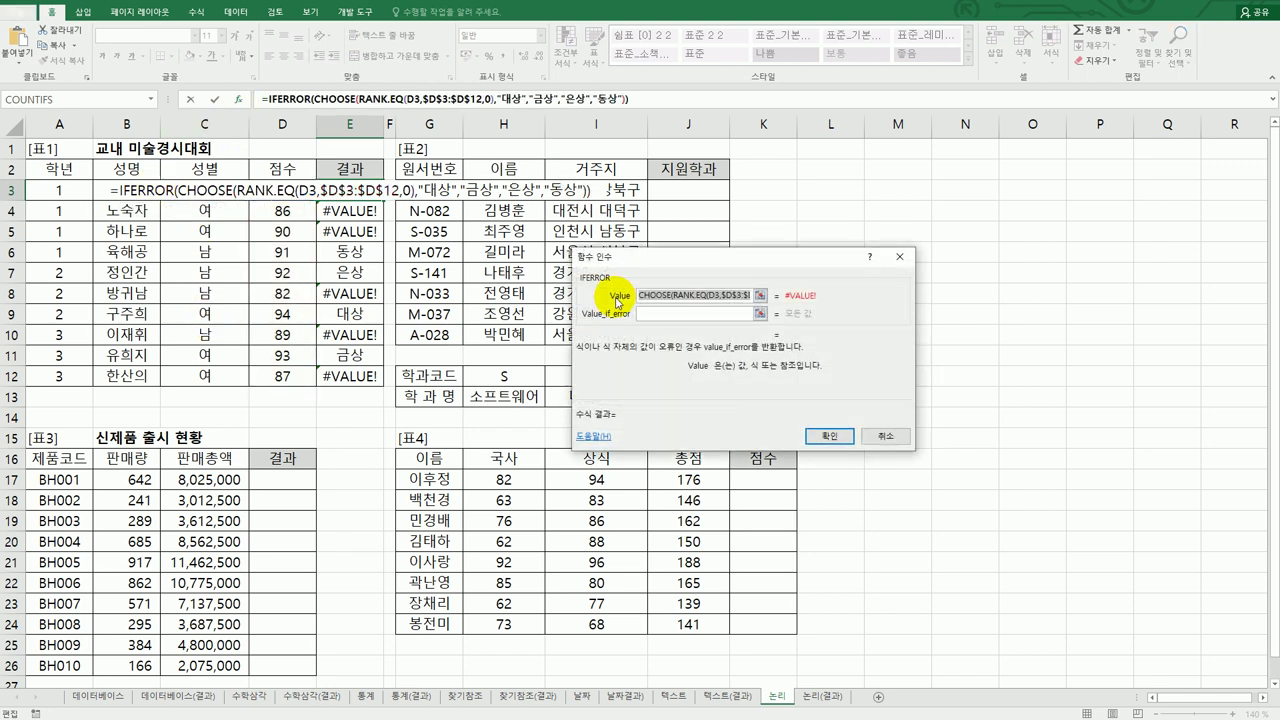
click(668, 316)
text("")
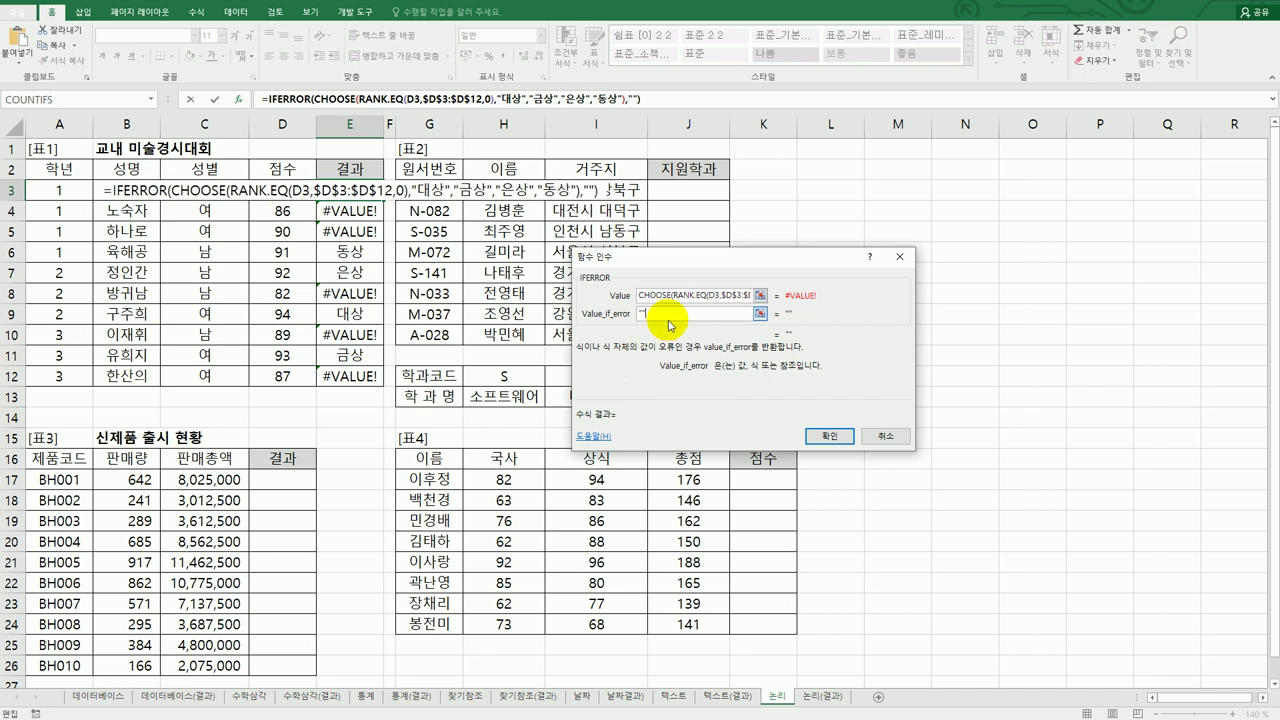
click(829, 436)
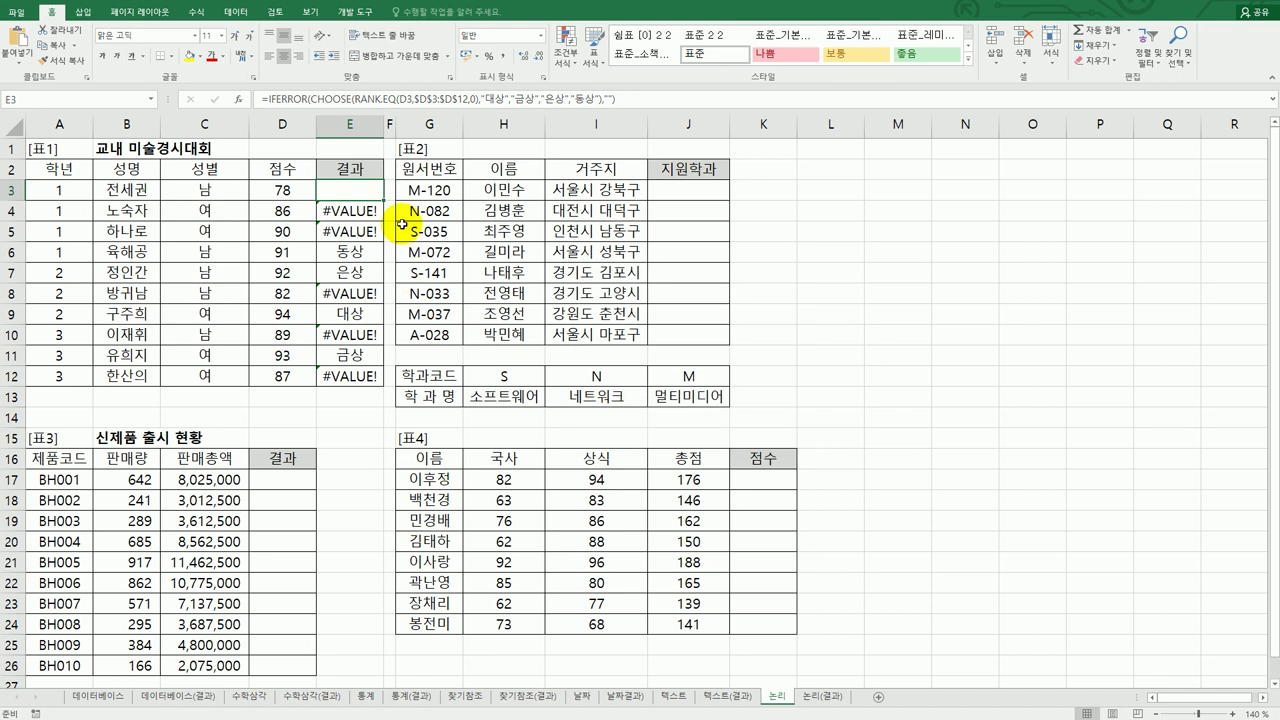
drag(383, 199, 380, 381)
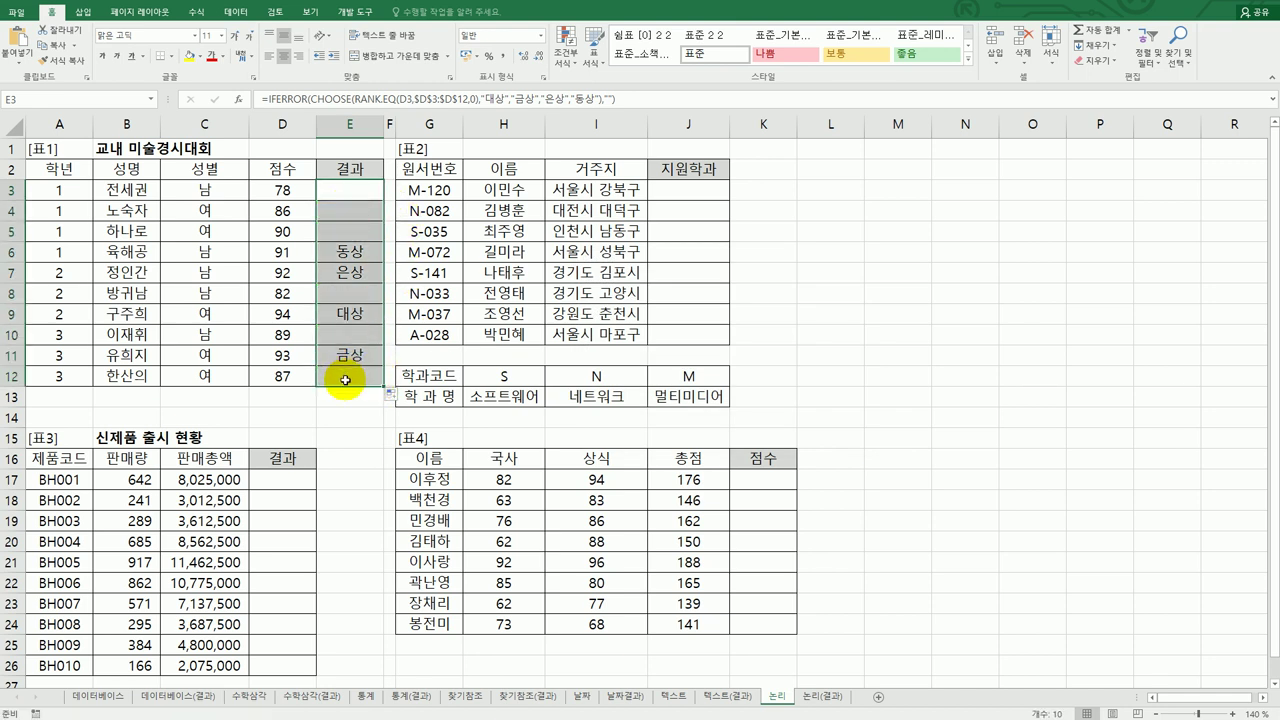
Step: Review the formula in E12 and open the one in E3 to examine its nested functions
click(345, 380)
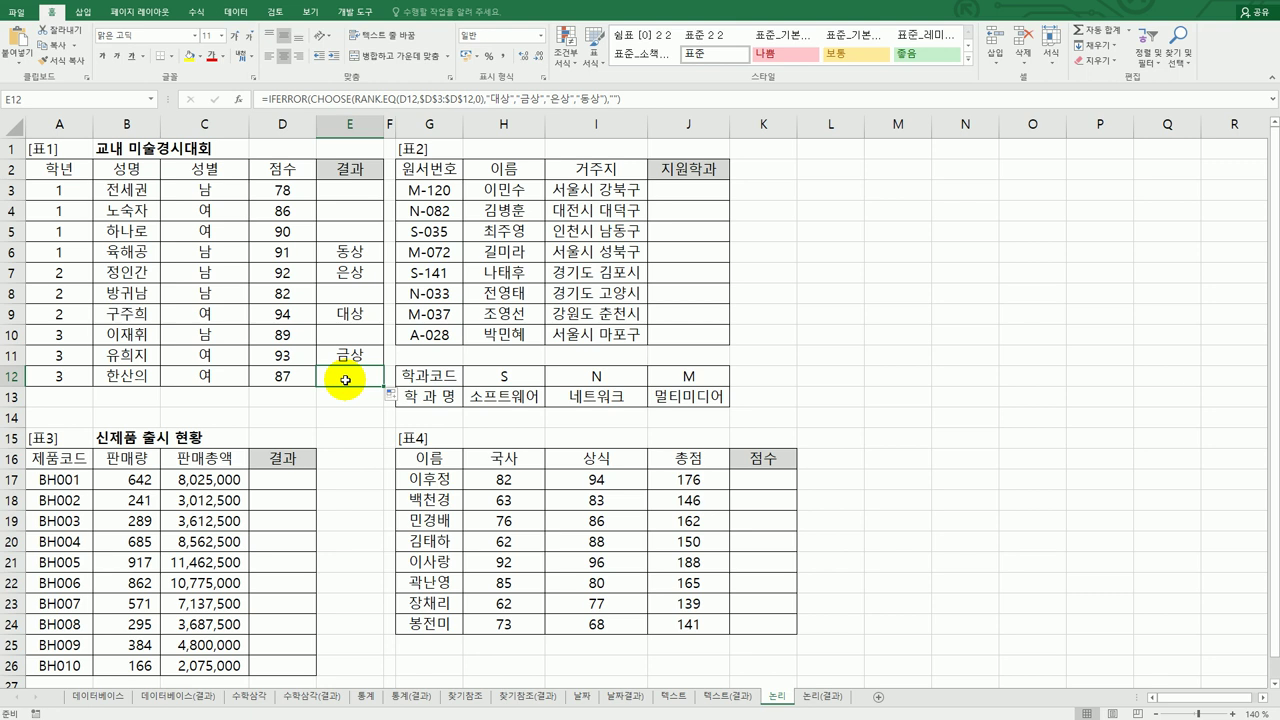
click(350, 198)
double_click(352, 195)
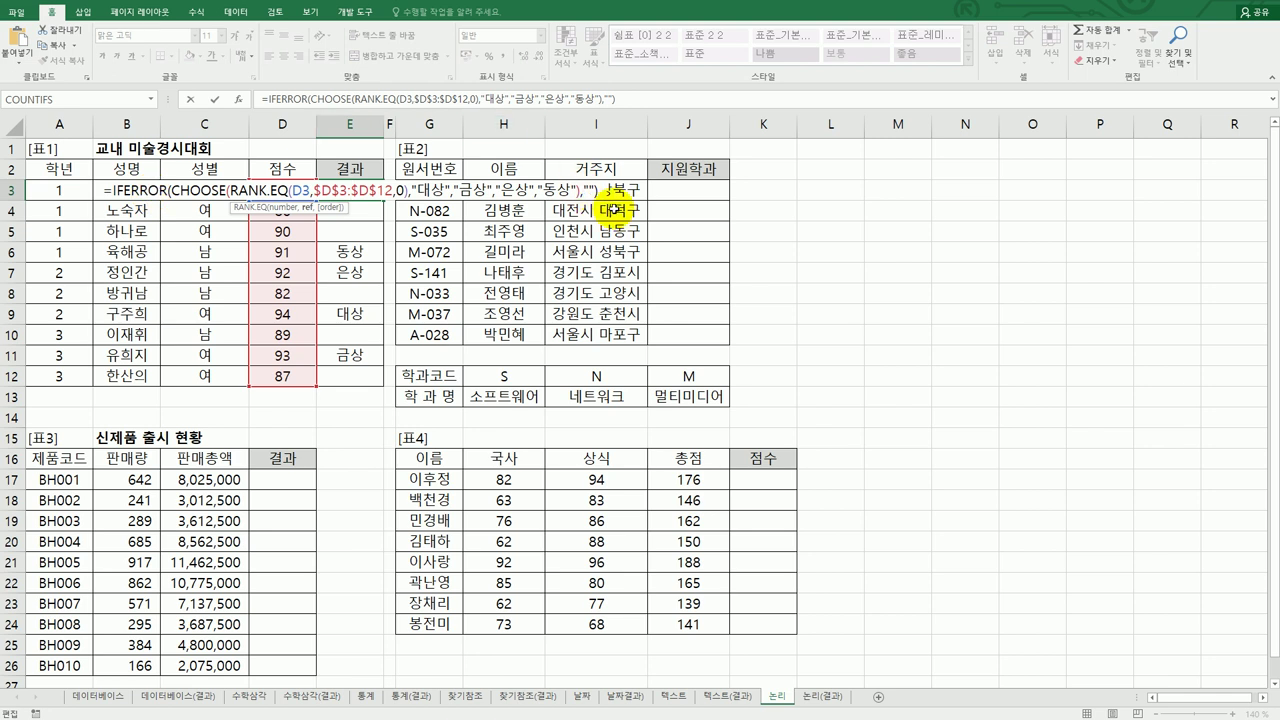
Step: Close the E3 formula and examine the 원서번호 codes in 표2 and the department lookup range H12:J13
key(Return)
click(707, 193)
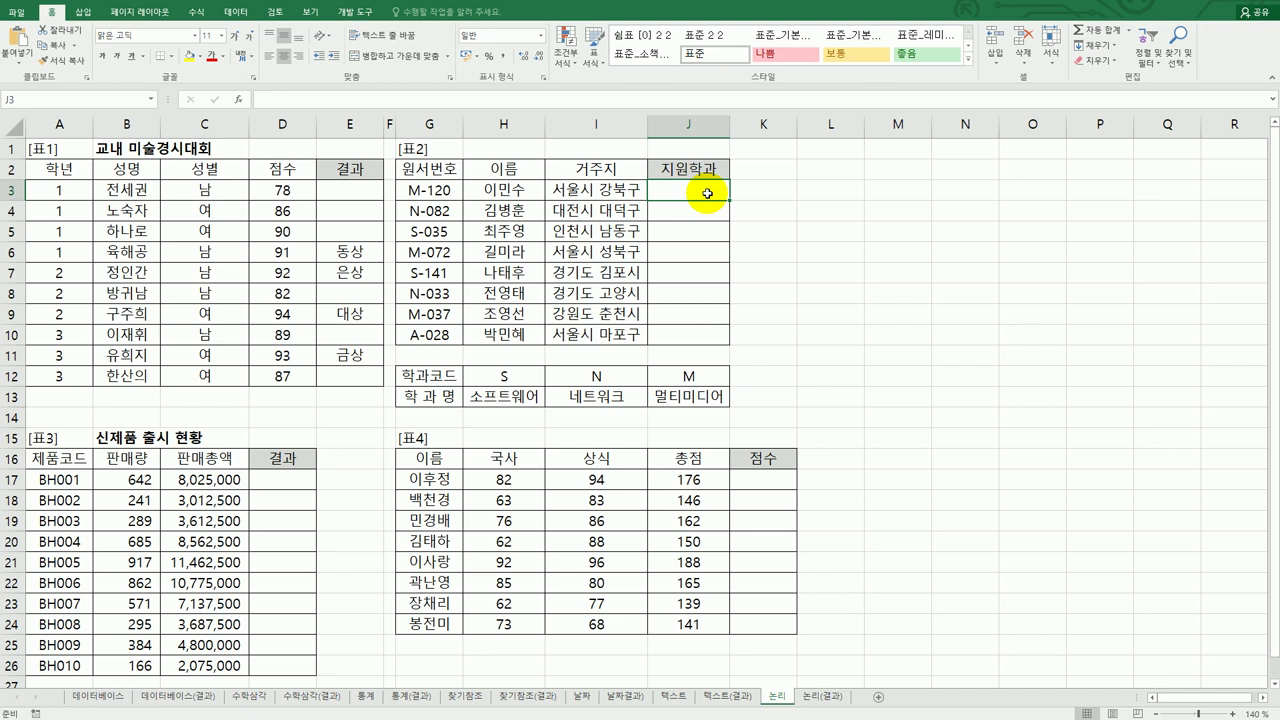
click(434, 192)
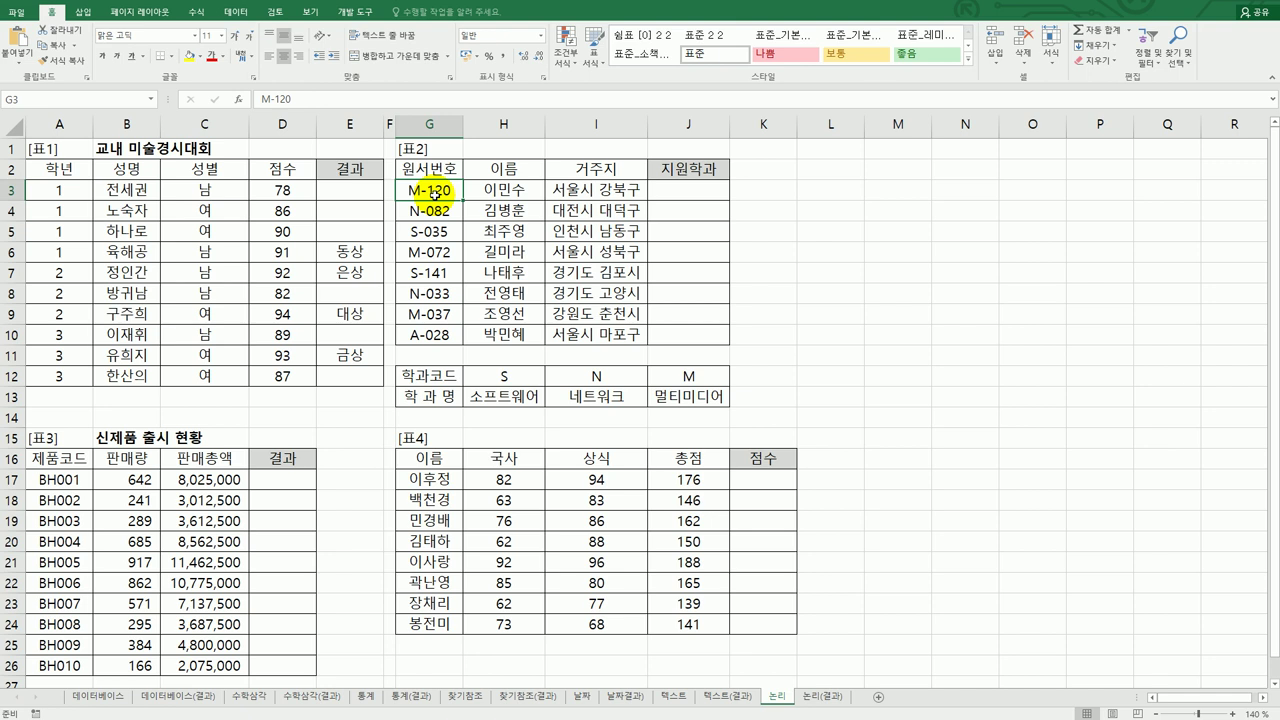
drag(505, 378, 680, 396)
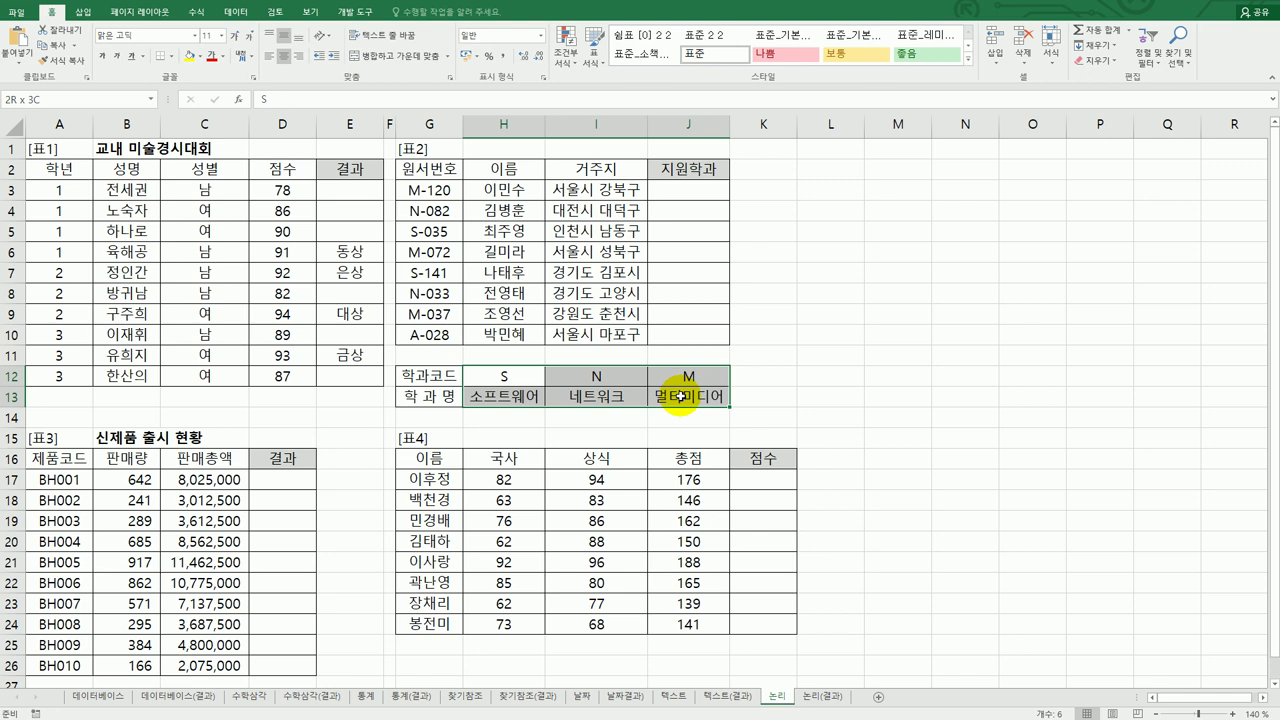
Step: Enter a LEFT function in J3 that extracts 1 character from G3, and fill it down to J10
click(703, 190)
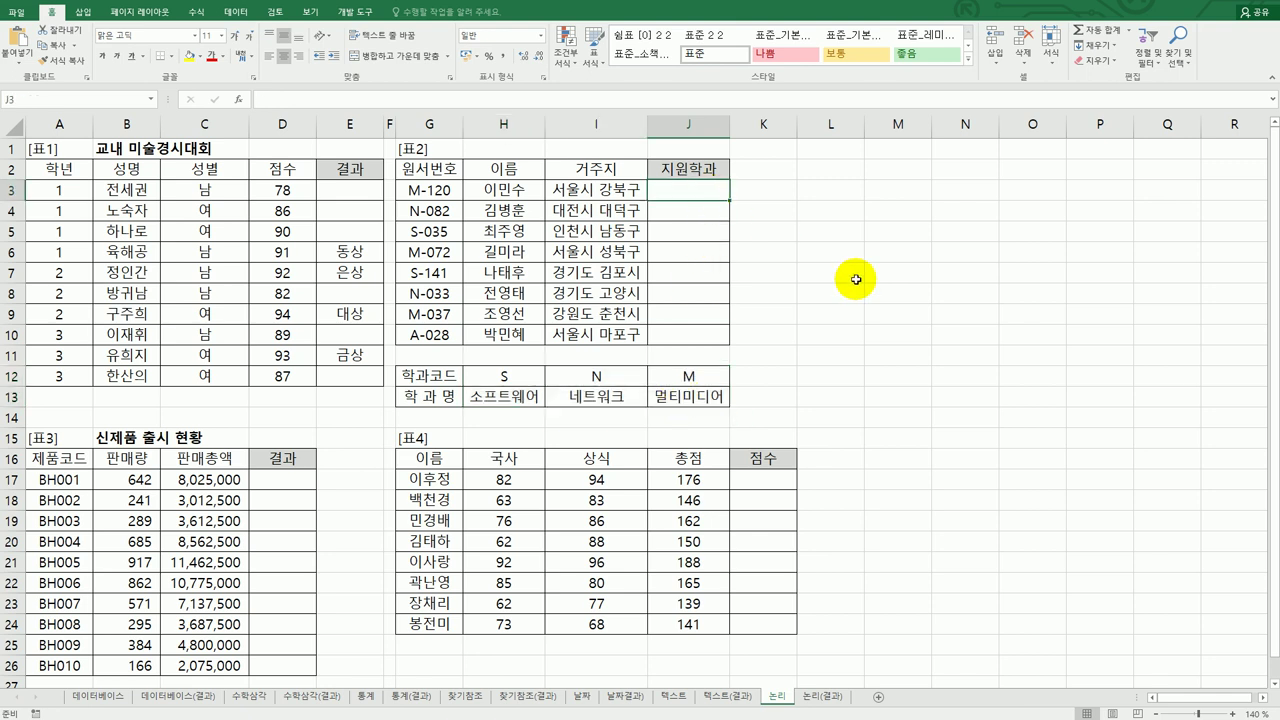
text(=)
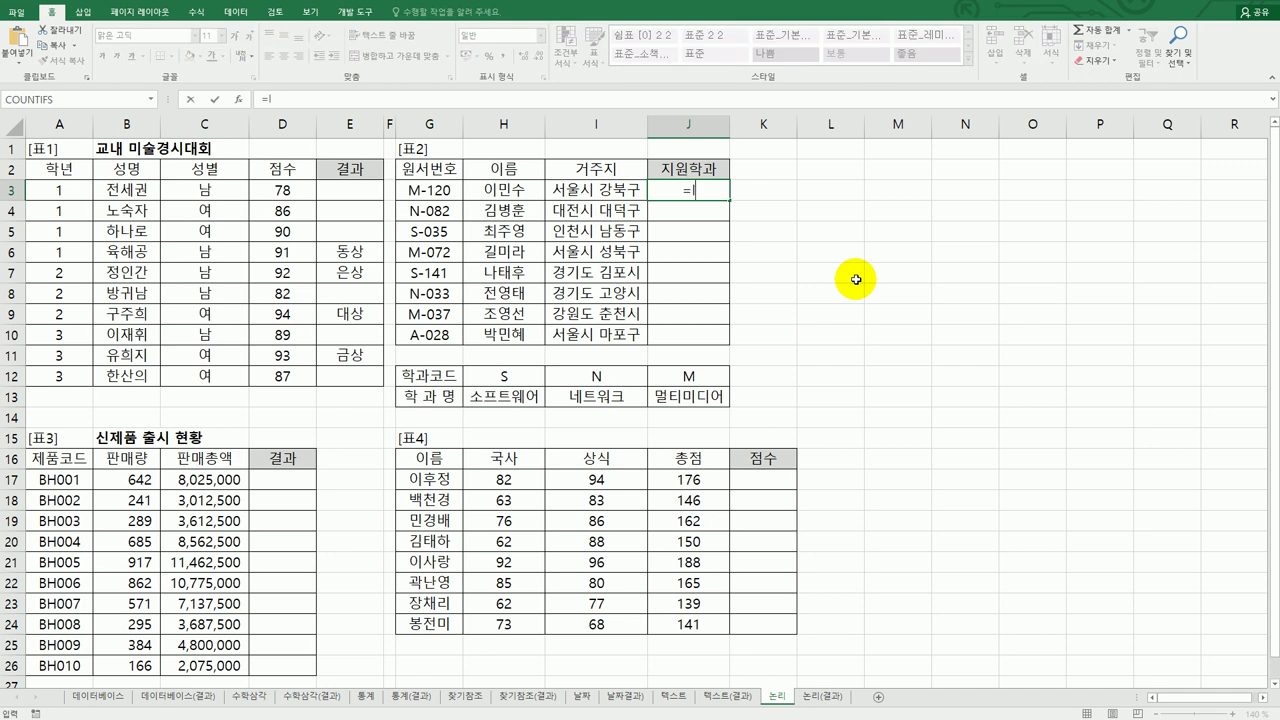
text(lef)
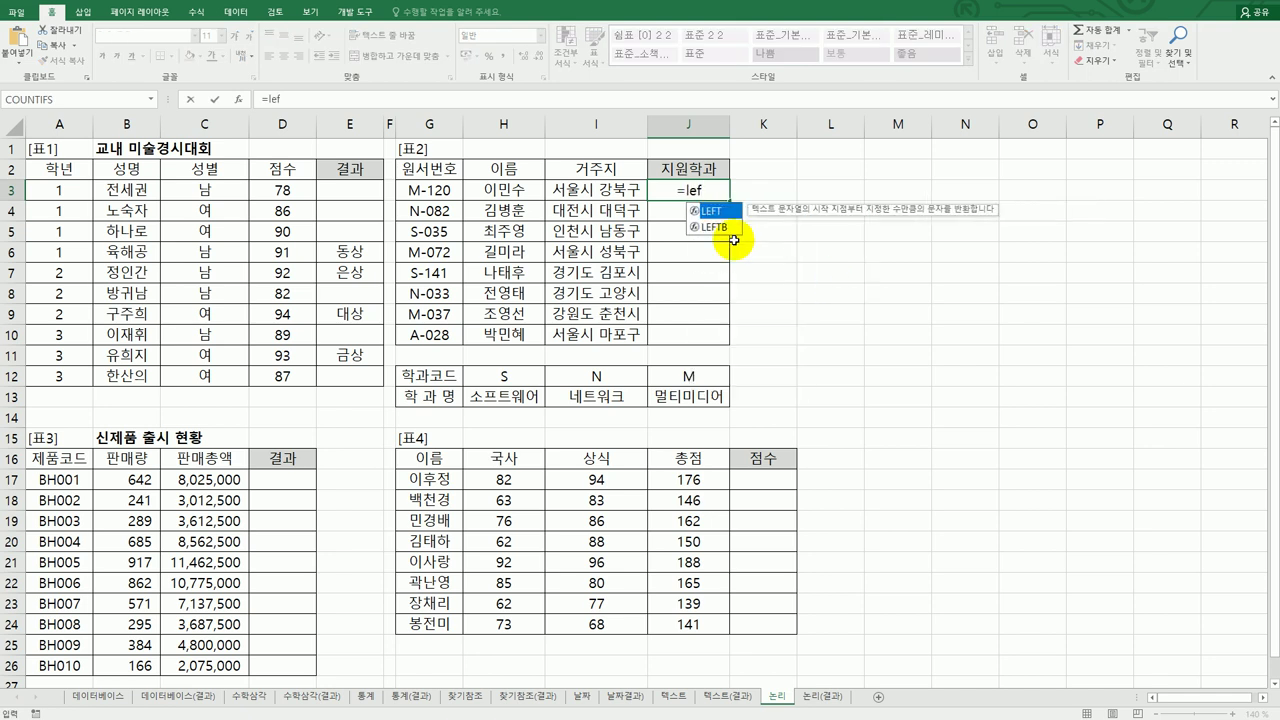
double_click(718, 211)
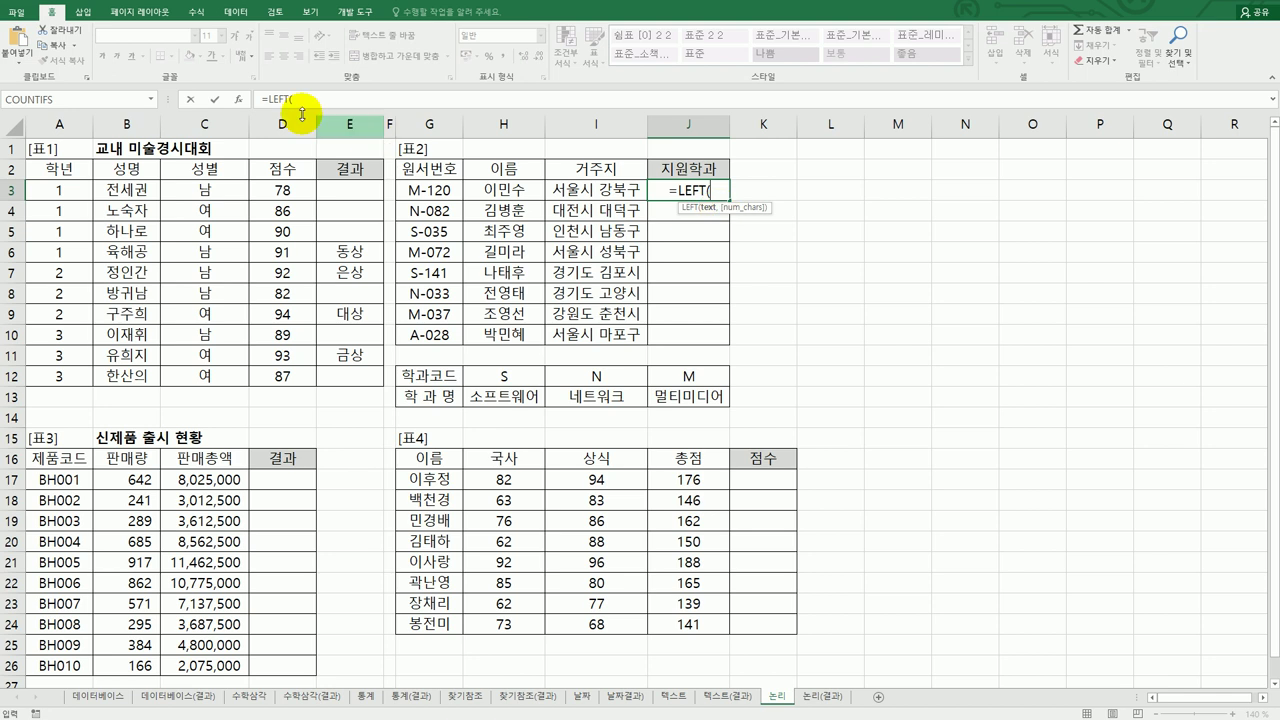
click(238, 99)
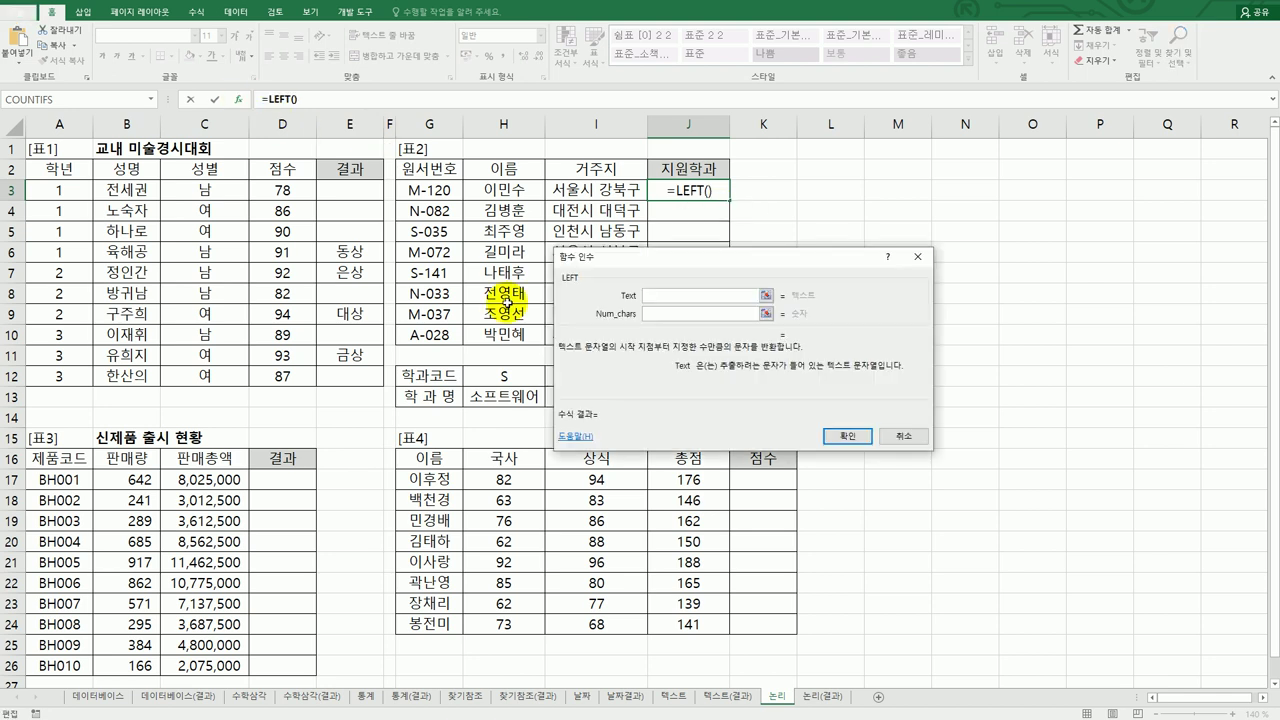
click(428, 192)
click(674, 312)
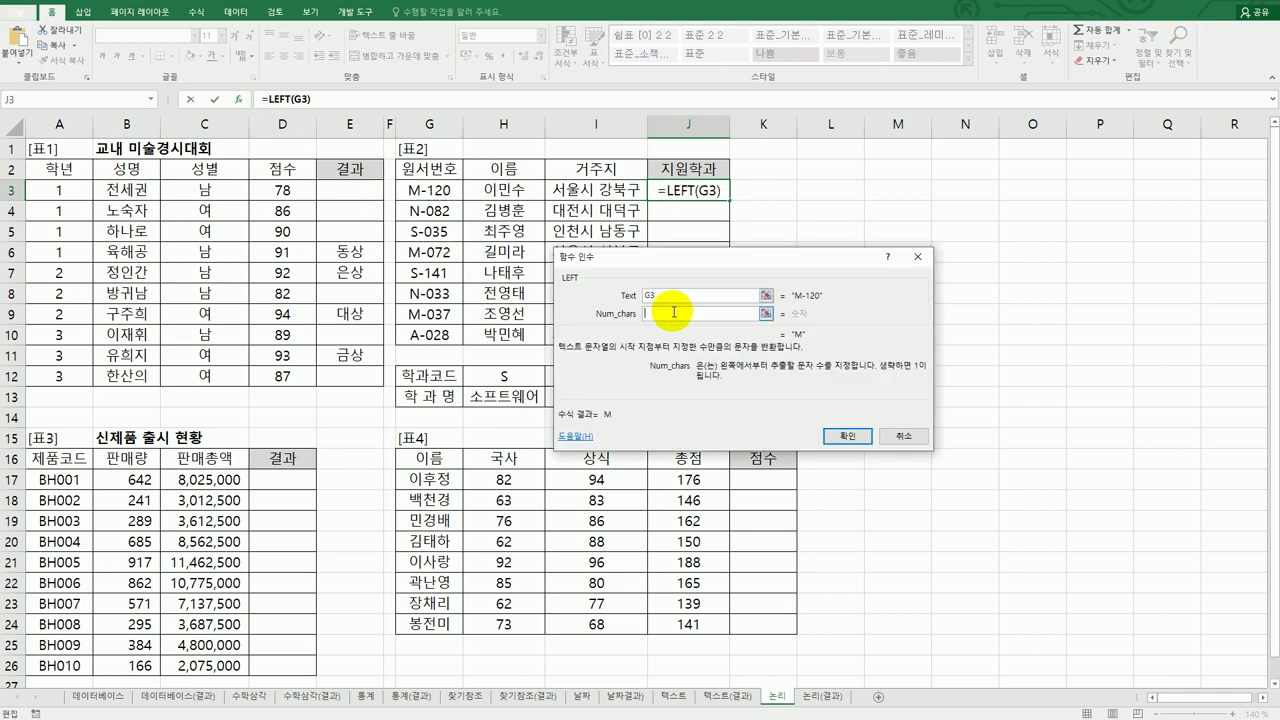
text(1)
click(846, 436)
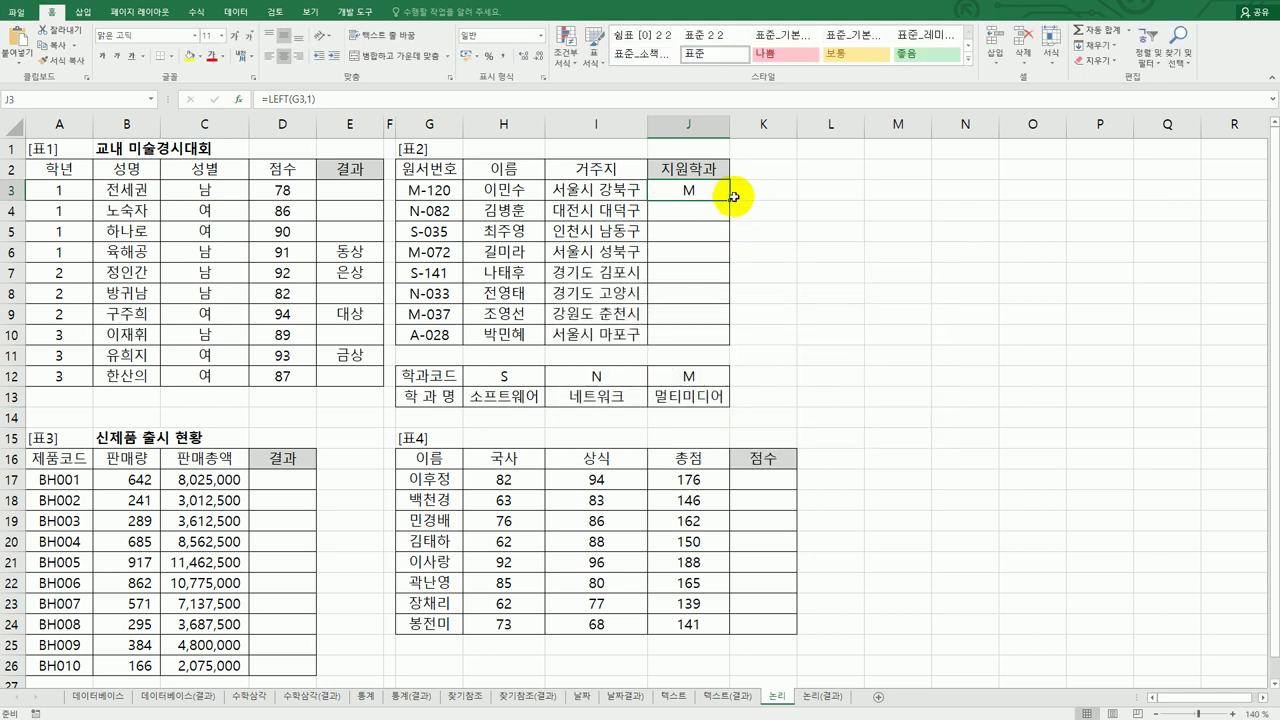
drag(728, 203, 716, 338)
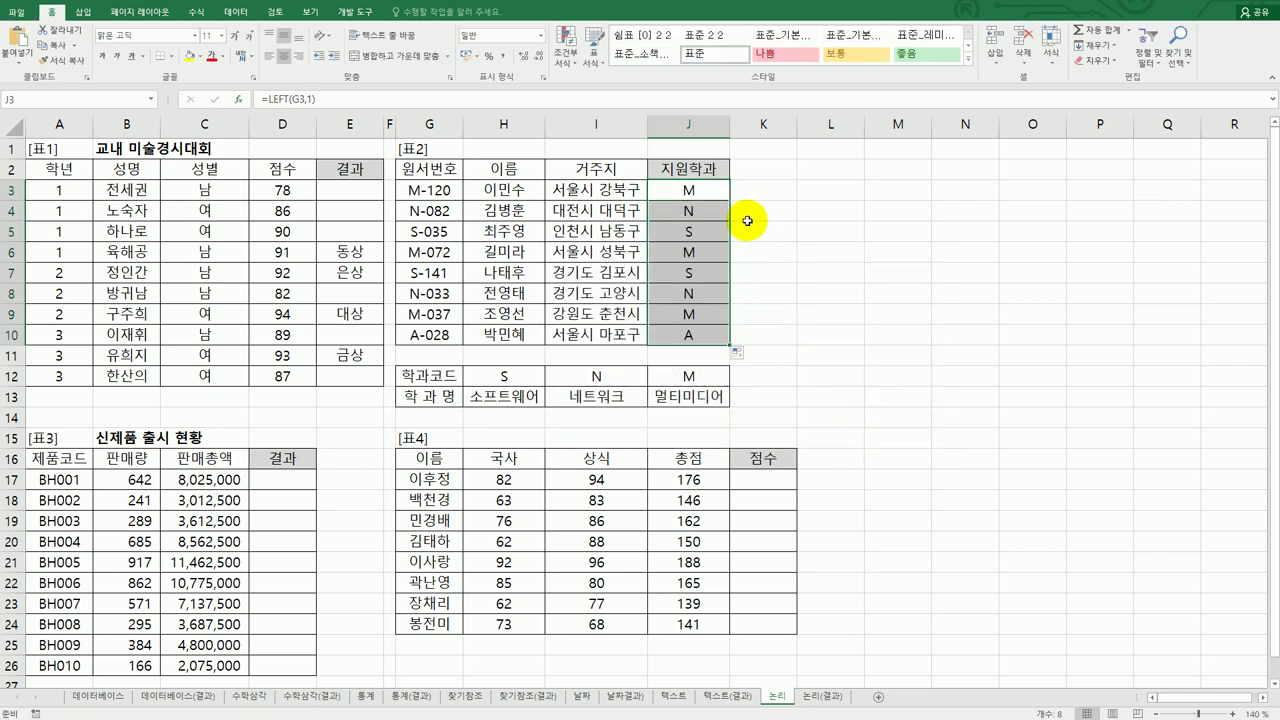
Step: Wrap the LEFT formula in J3 in an HLOOKUP function, using LEFT(G3,1) as the lookup value
click(706, 190)
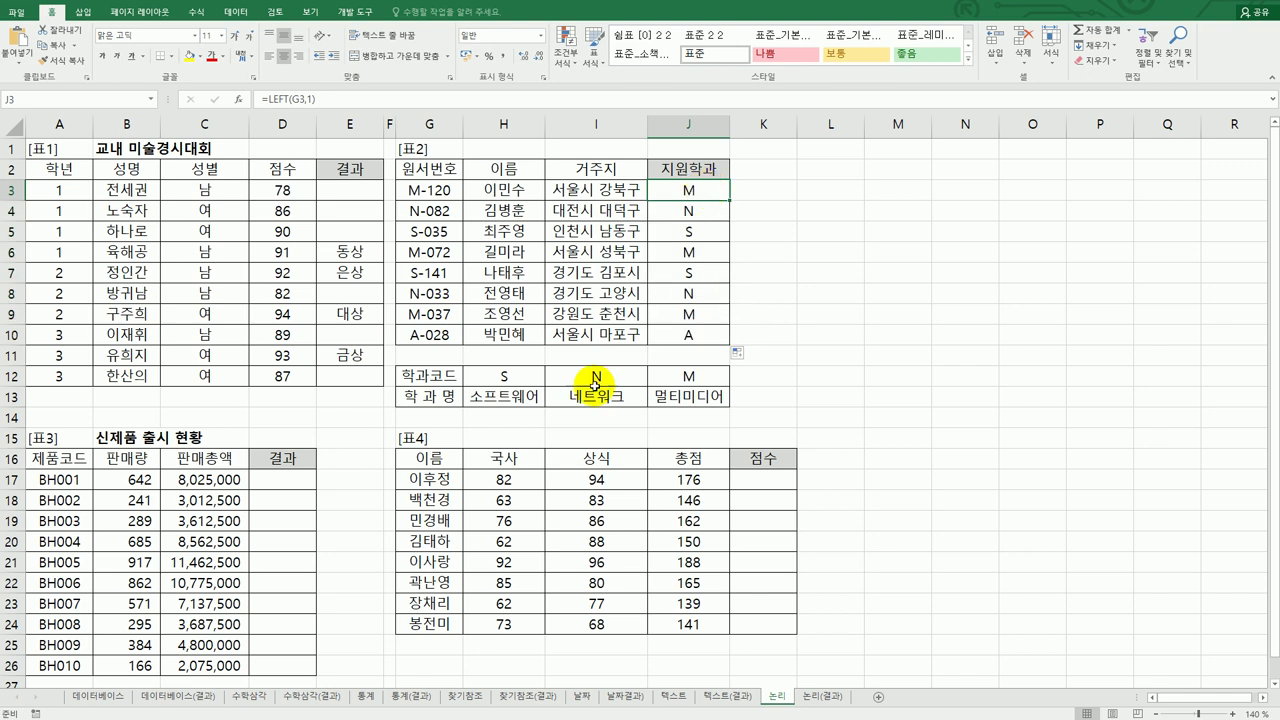
drag(495, 378, 670, 405)
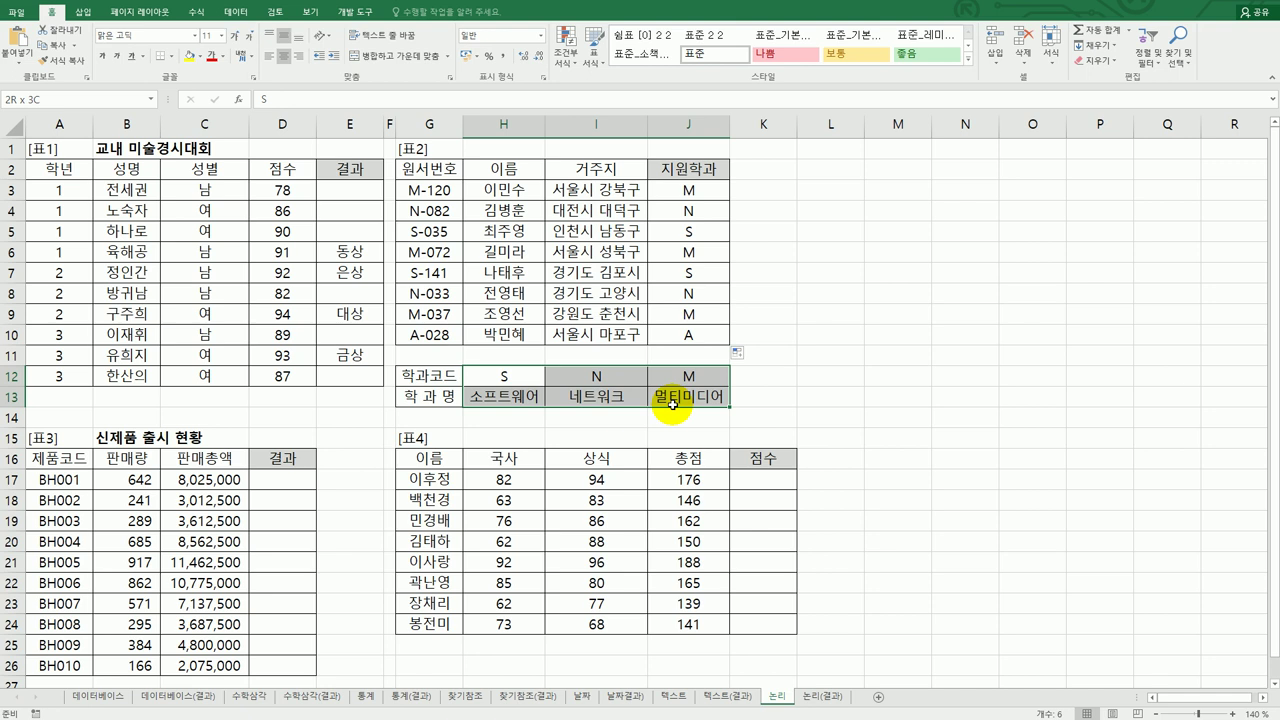
click(700, 190)
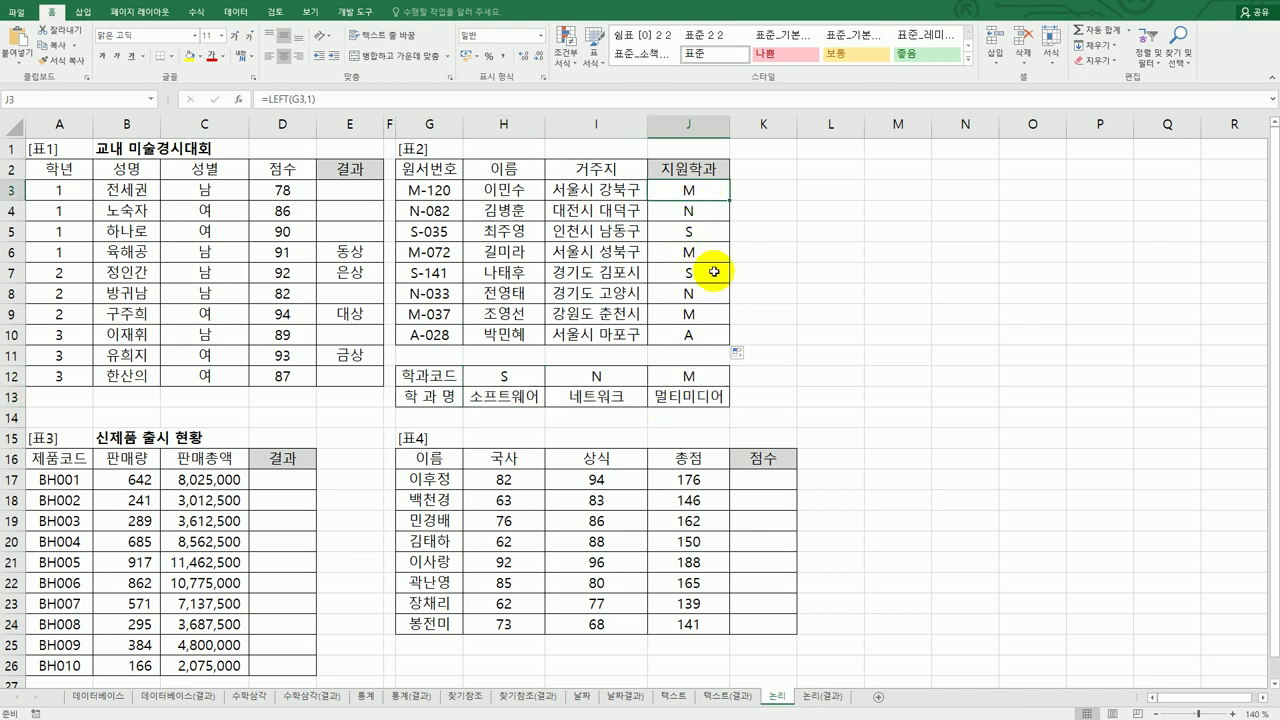
drag(503, 376, 688, 375)
drag(517, 397, 657, 408)
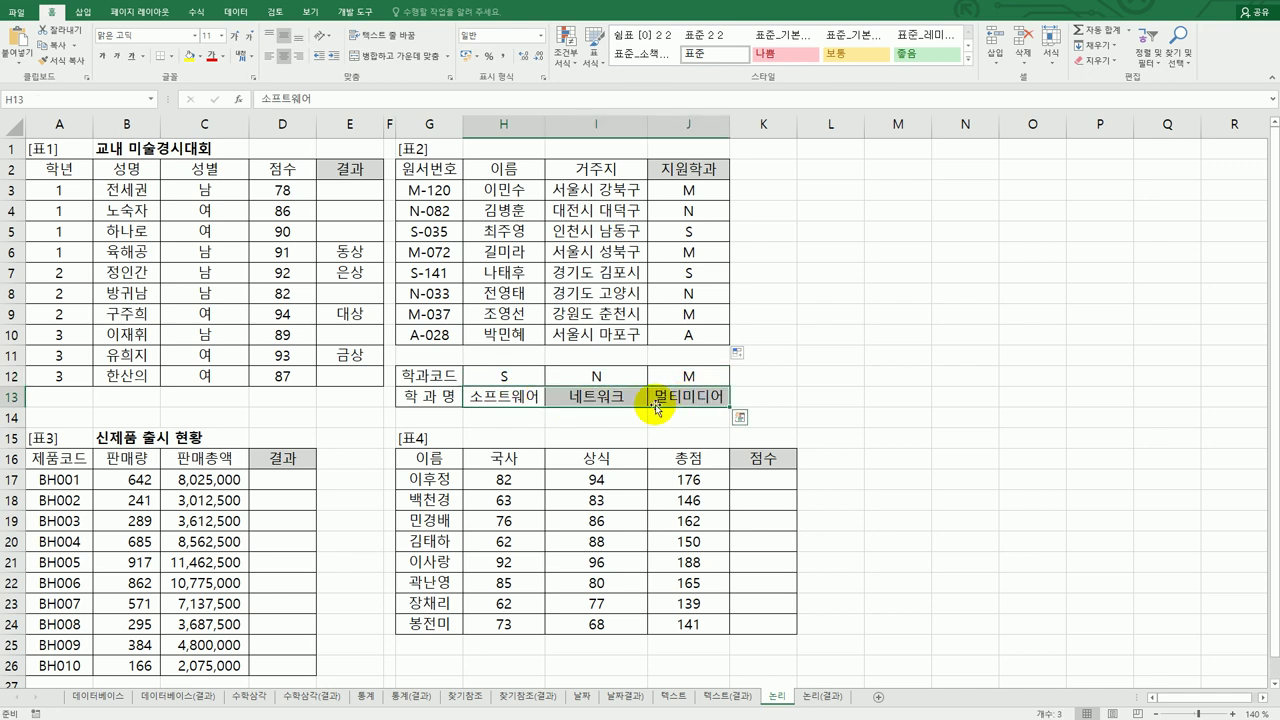
double_click(692, 189)
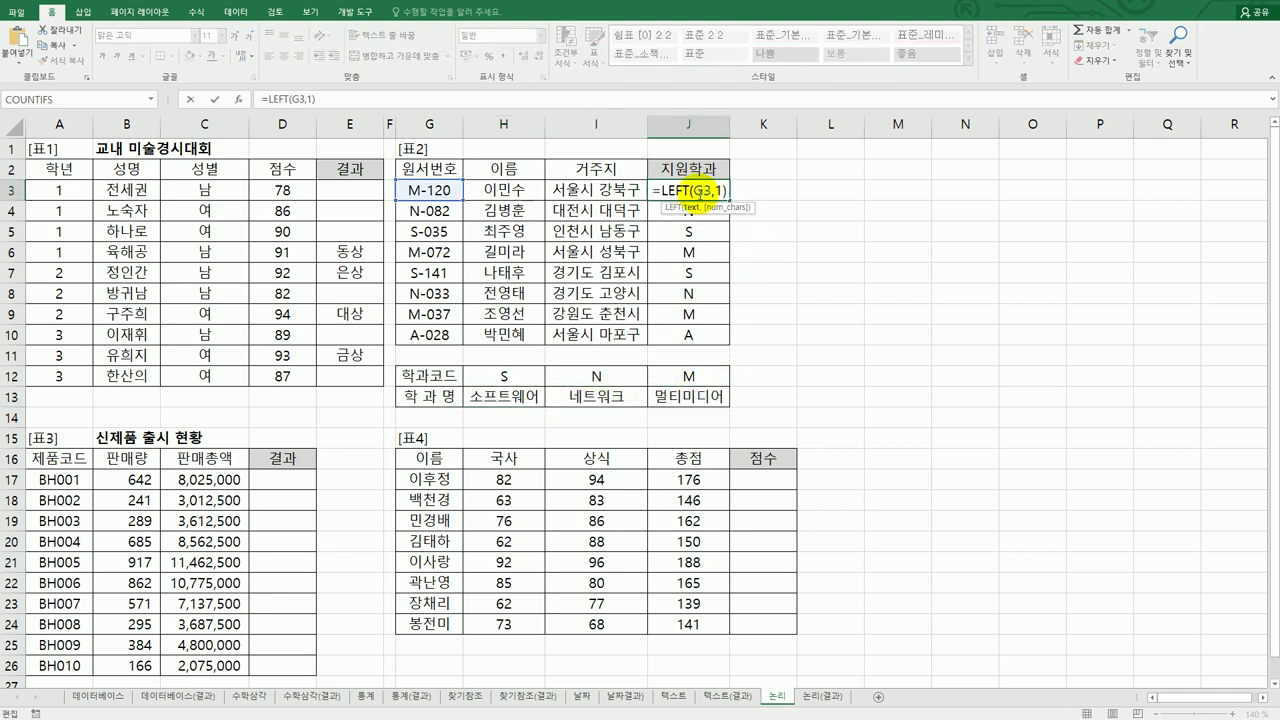
double_click(680, 190)
click(656, 190)
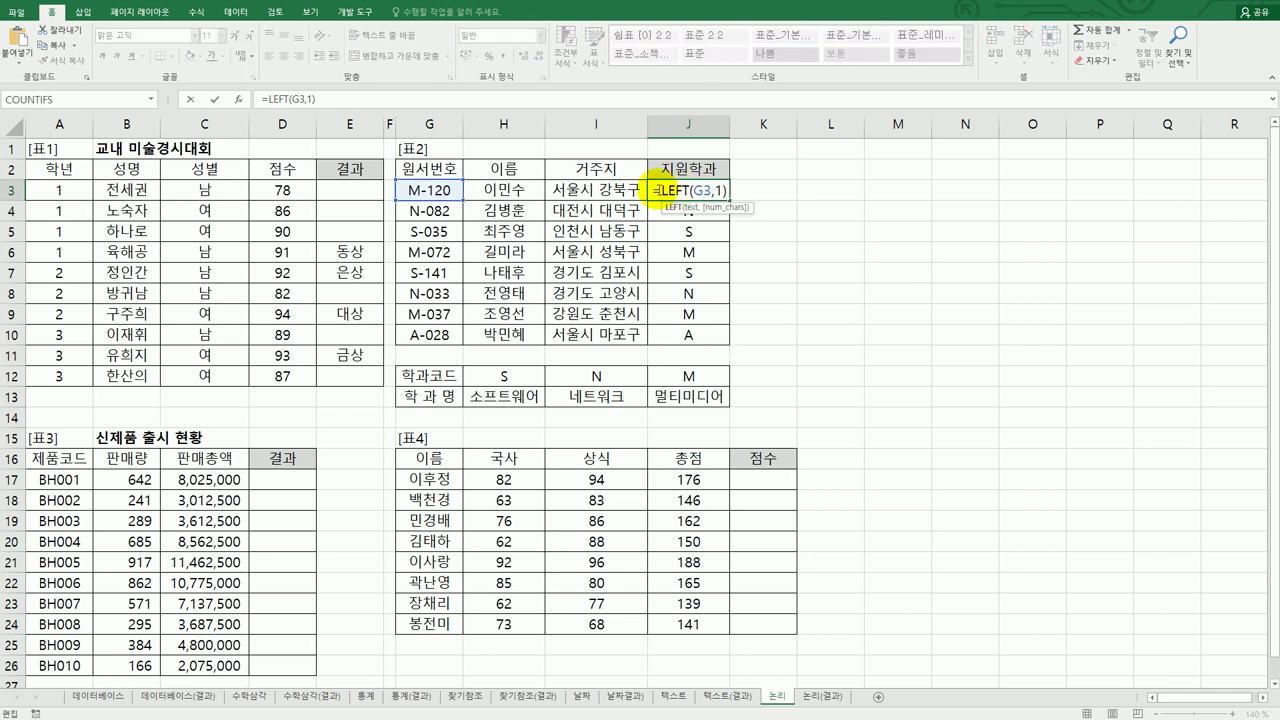
text(hl)
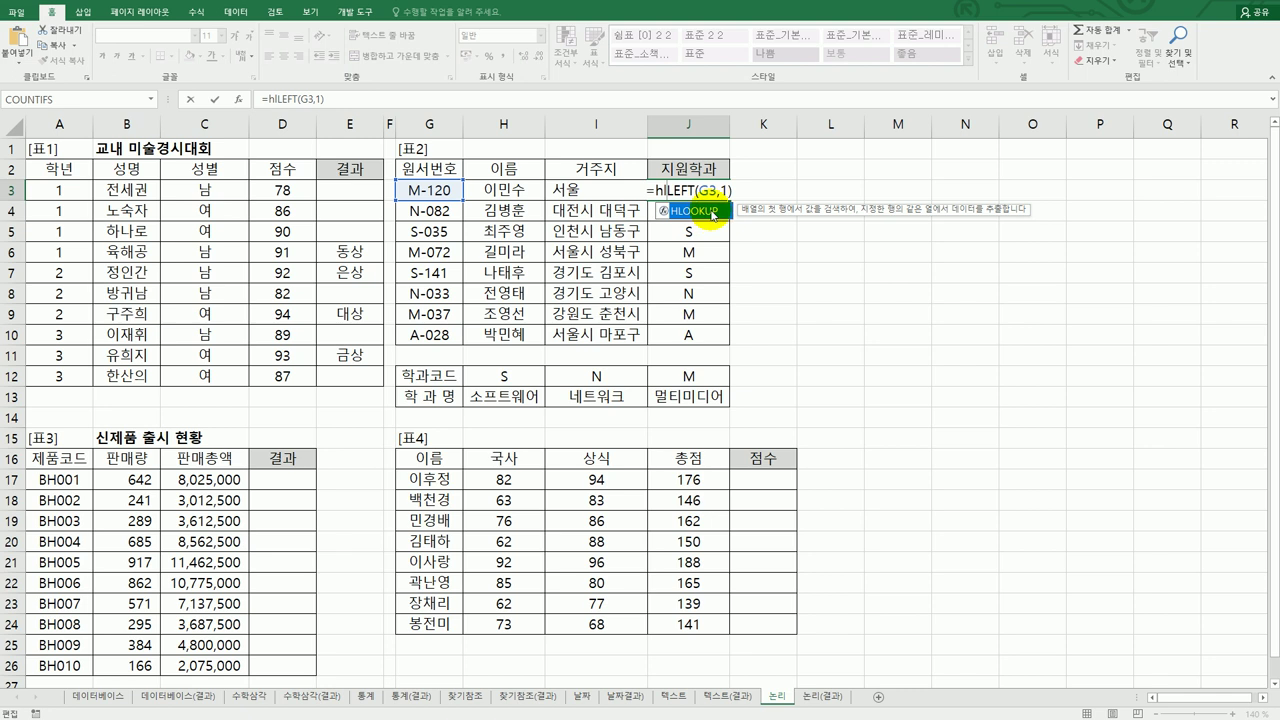
double_click(700, 211)
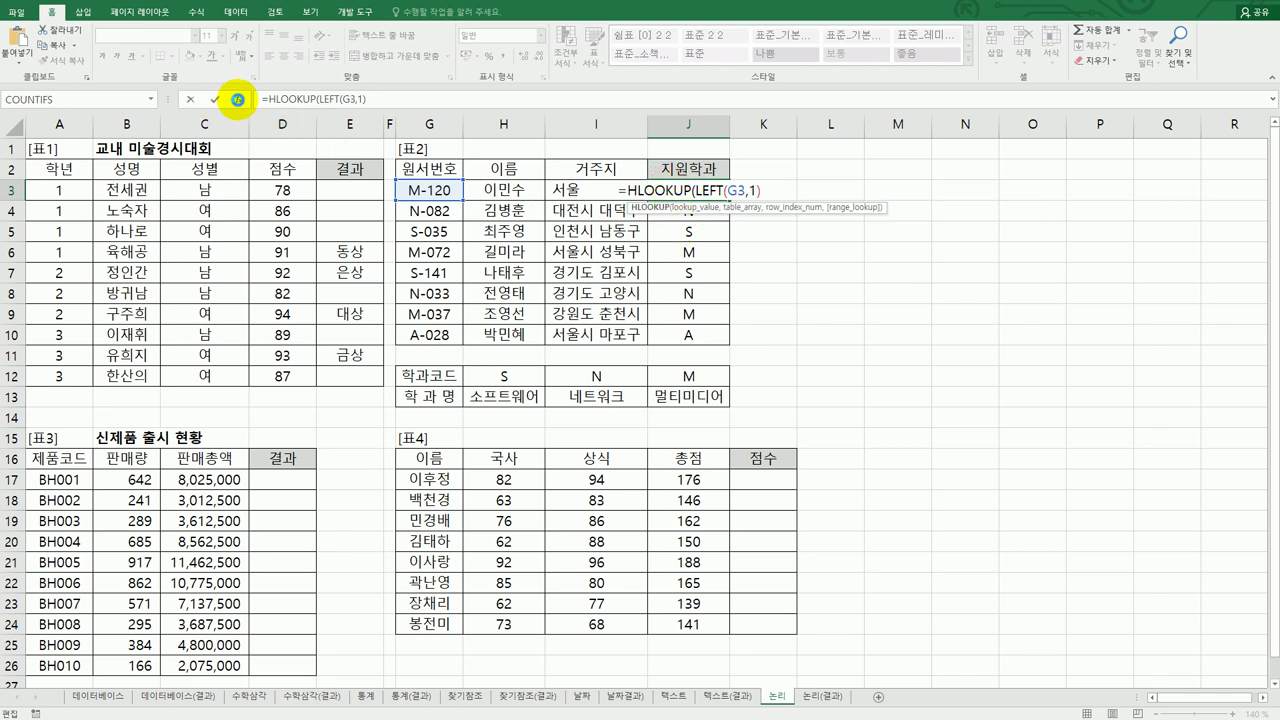
click(238, 99)
drag(733, 240, 966, 206)
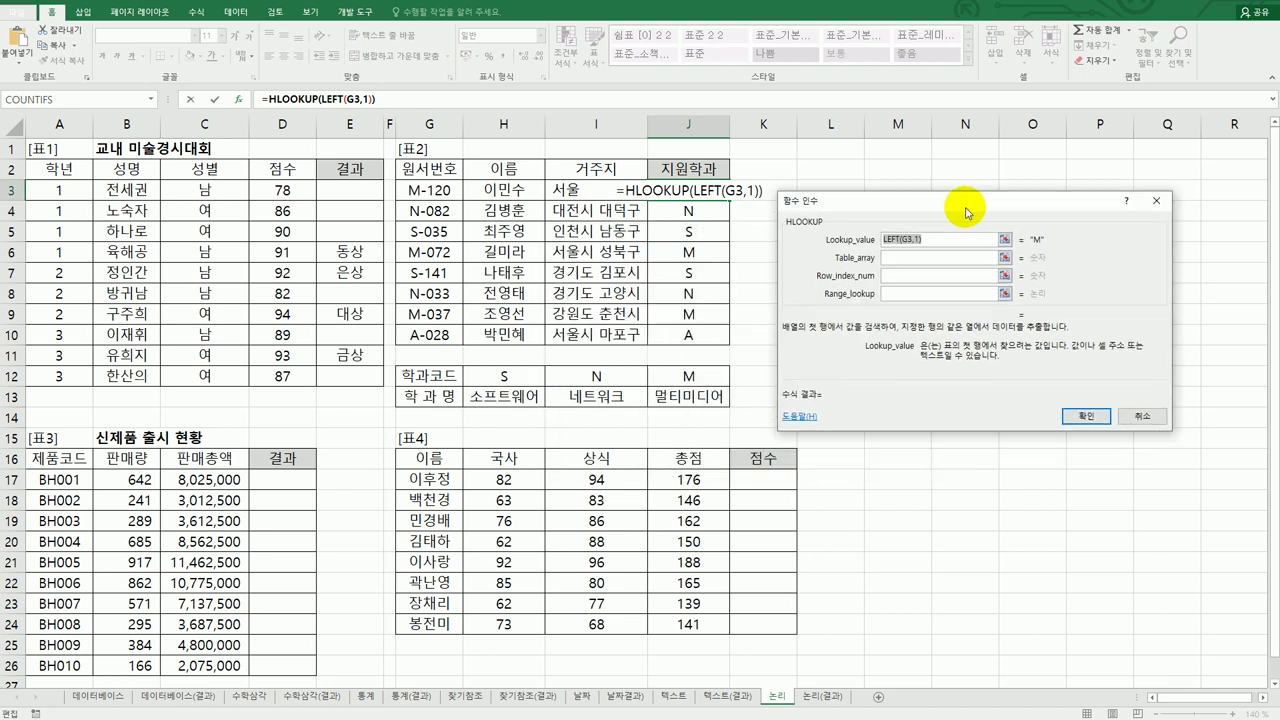
Step: Set the HLOOKUP table to $H$12:$J$13, the row index to 2 and the range lookup to 0, and fill J3 down to J10
click(908, 258)
drag(512, 376, 700, 403)
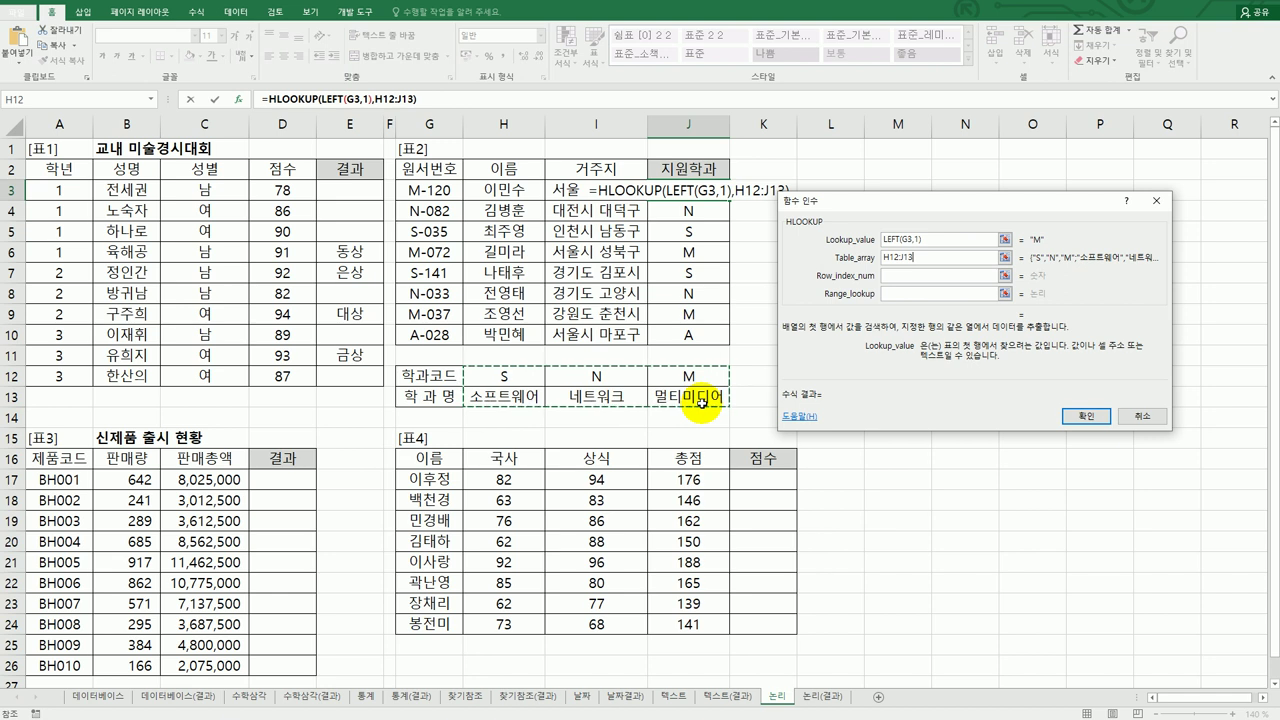
key(F4)
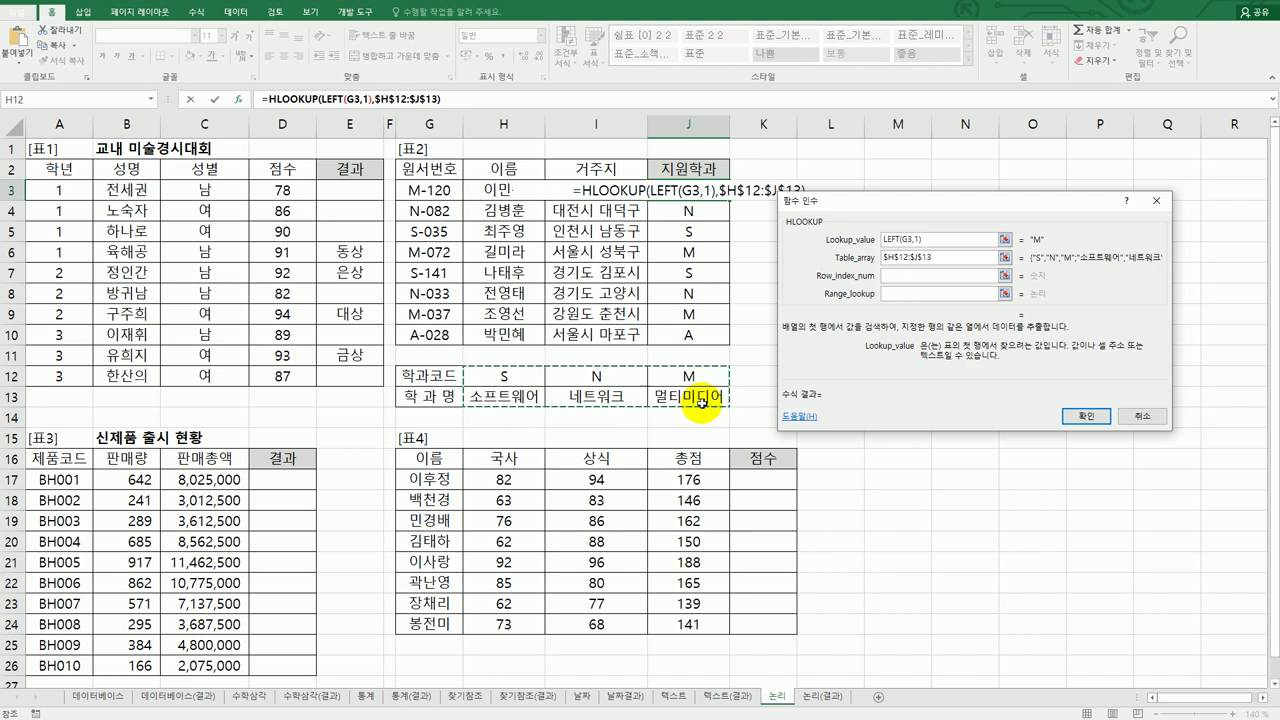
click(905, 276)
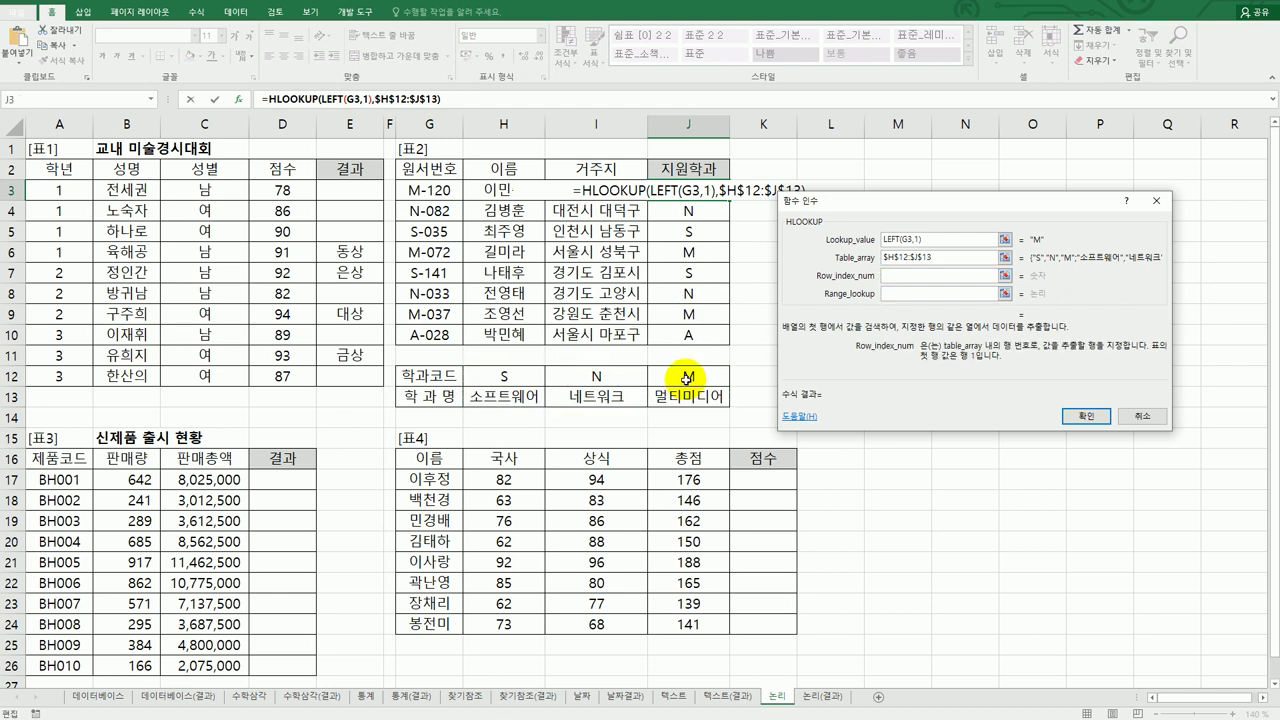
text(2)
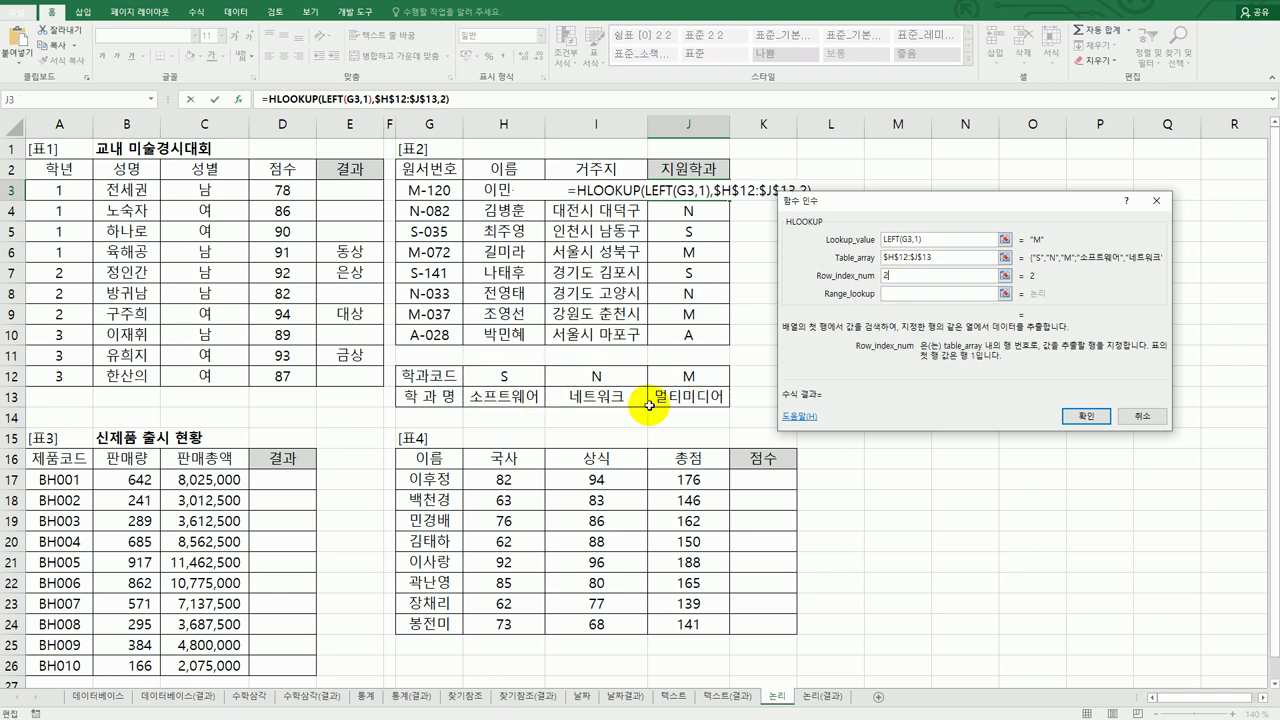
click(900, 293)
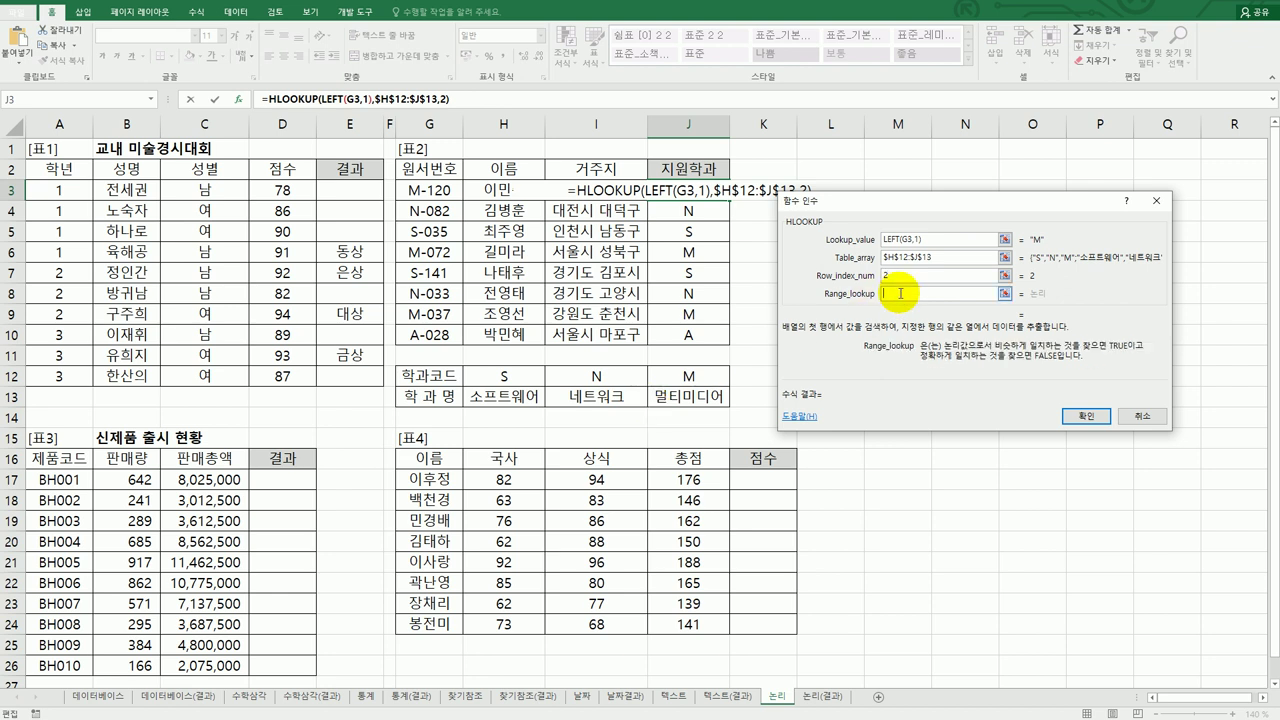
text(0)
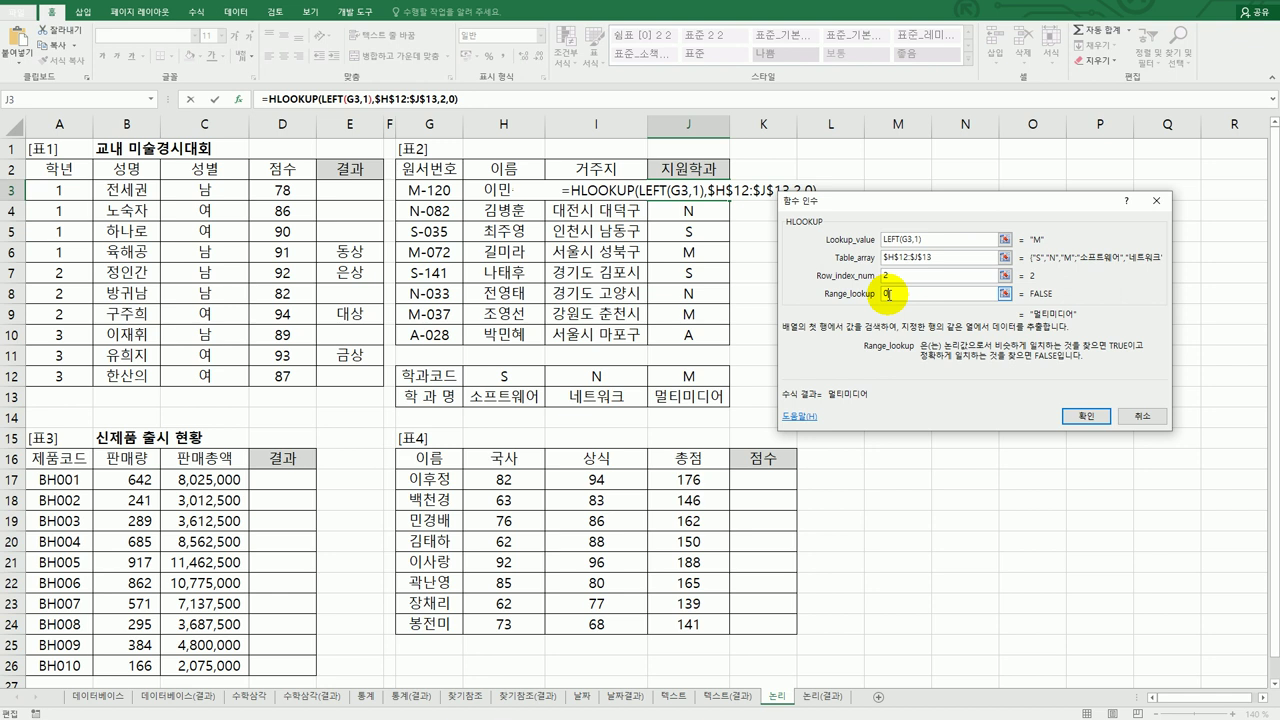
click(1063, 415)
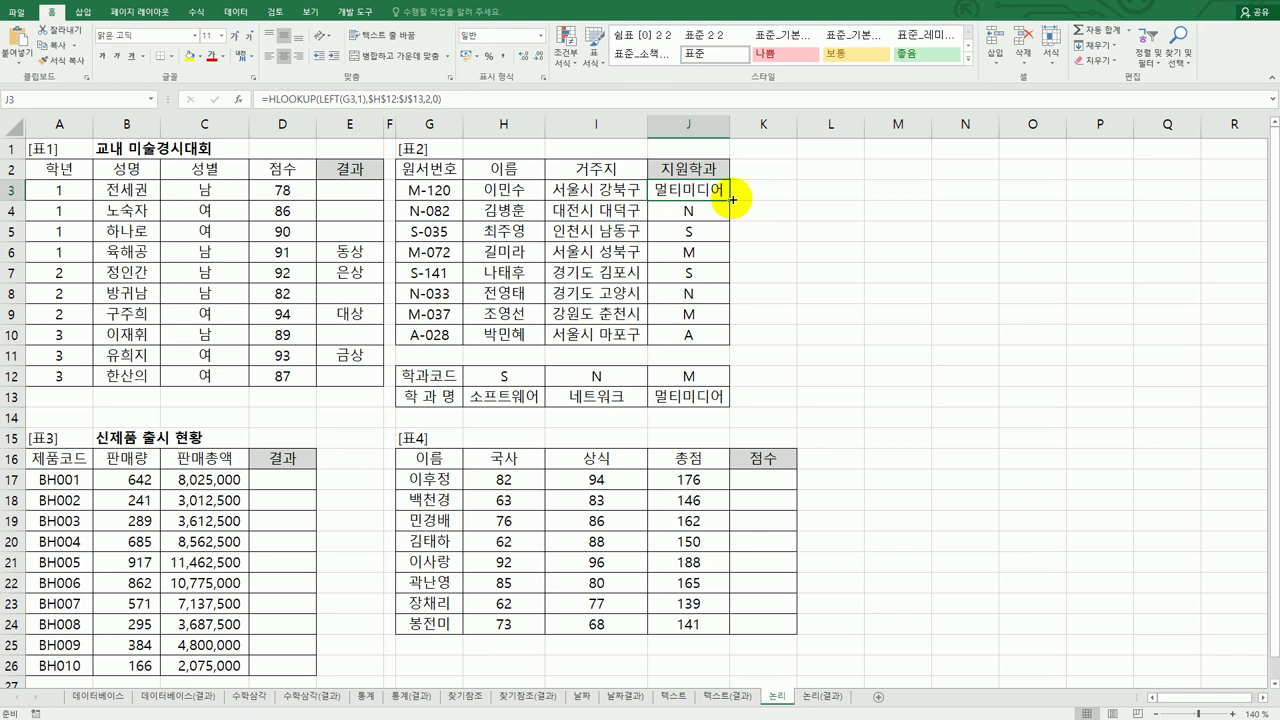
drag(732, 200, 721, 342)
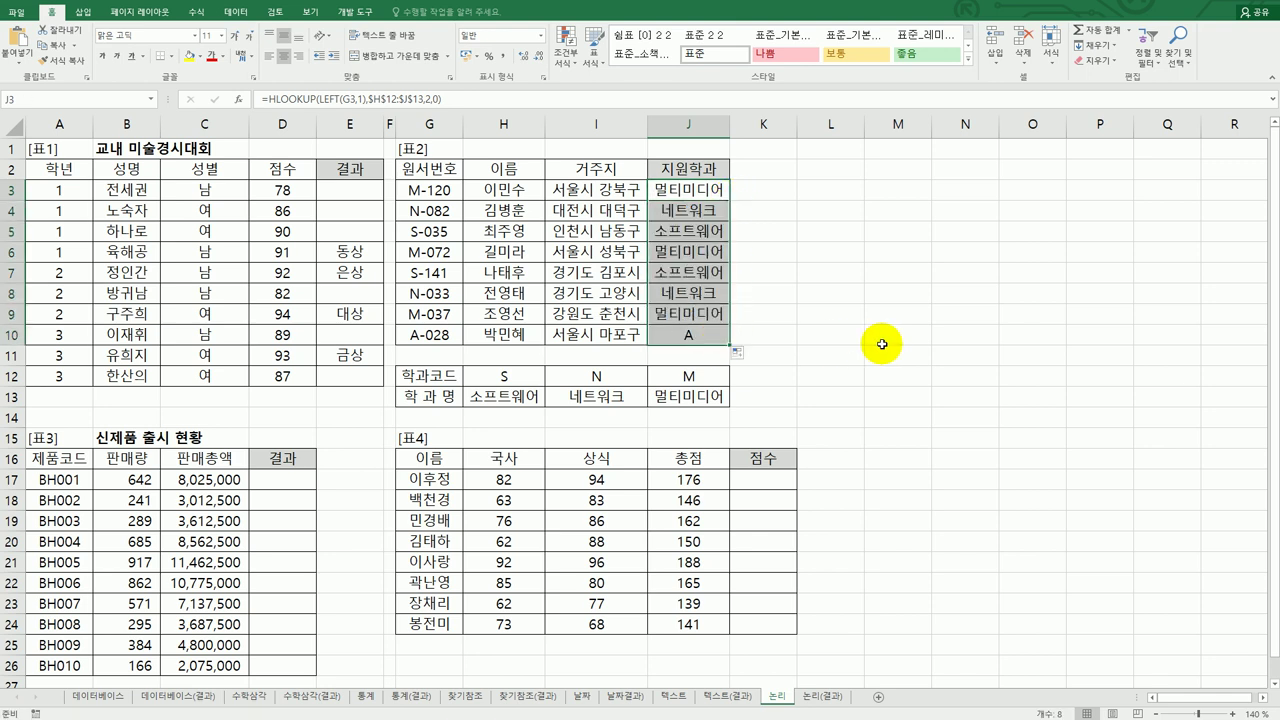
Step: Check the formula in J10 against the lookup range H12:J13, and wrap the HLOOKUP formula in J3 in an IFERROR function
click(692, 334)
drag(475, 380, 725, 397)
click(692, 337)
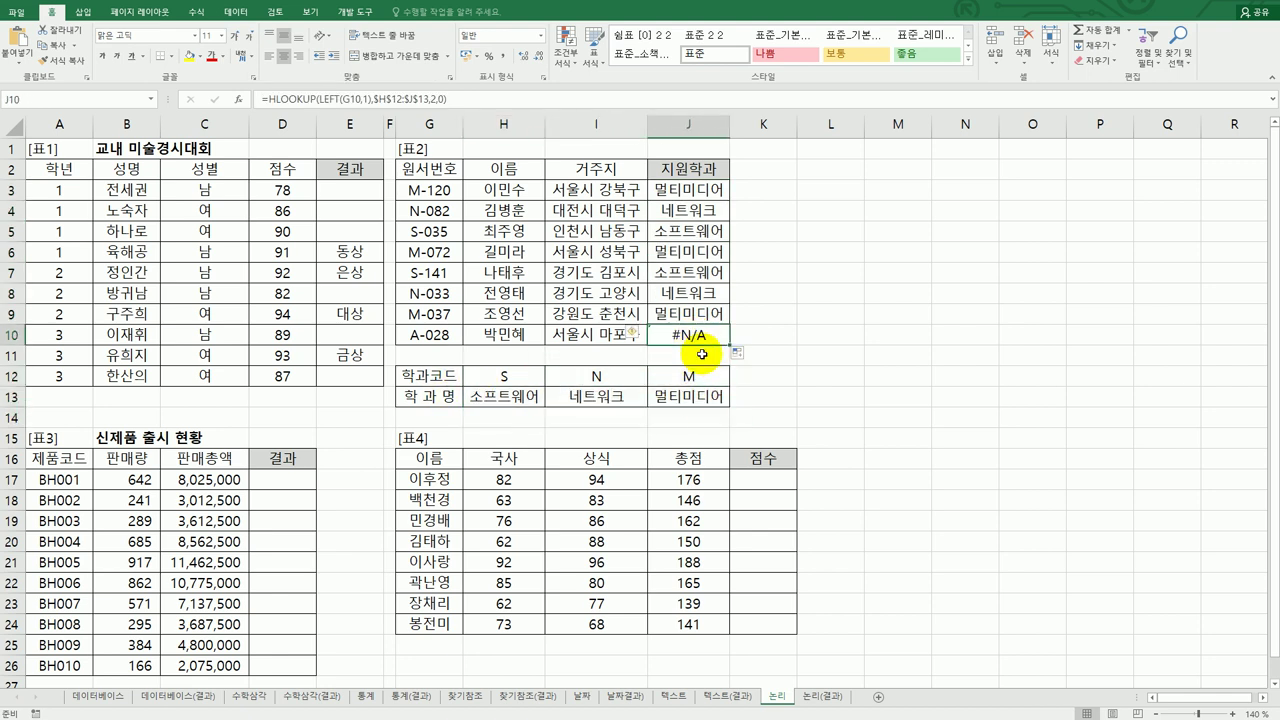
click(680, 189)
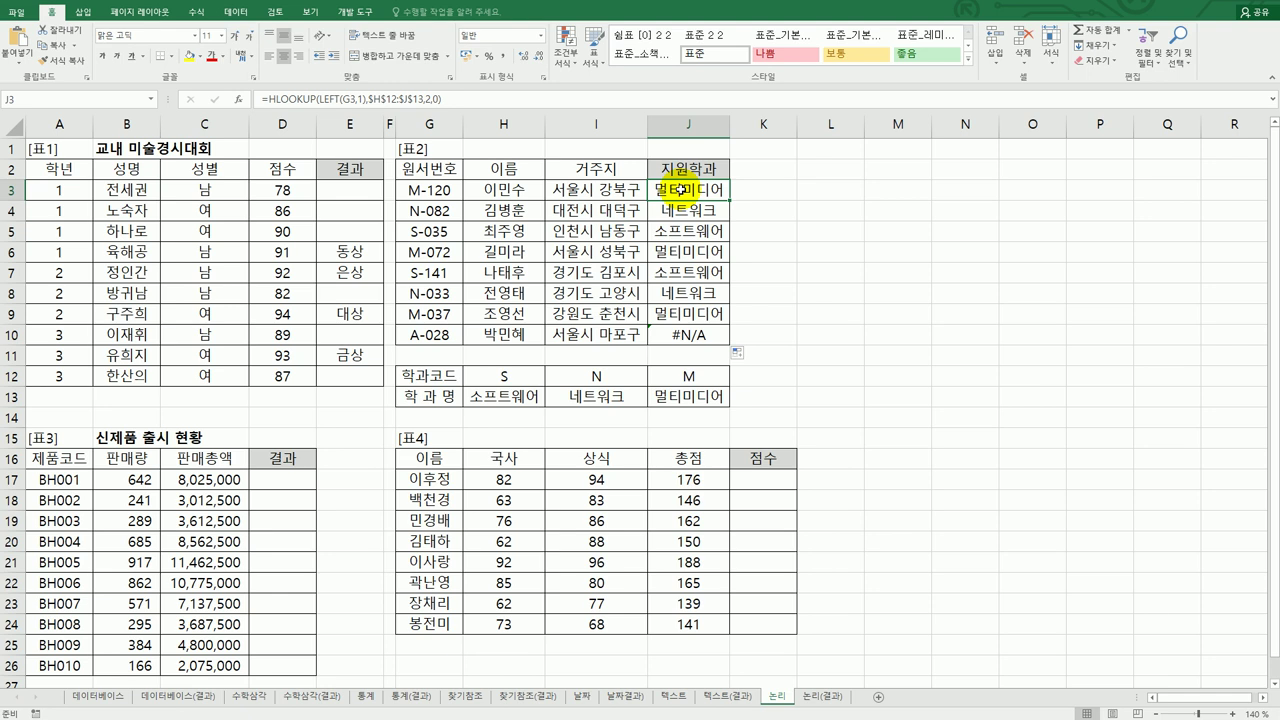
double_click(675, 188)
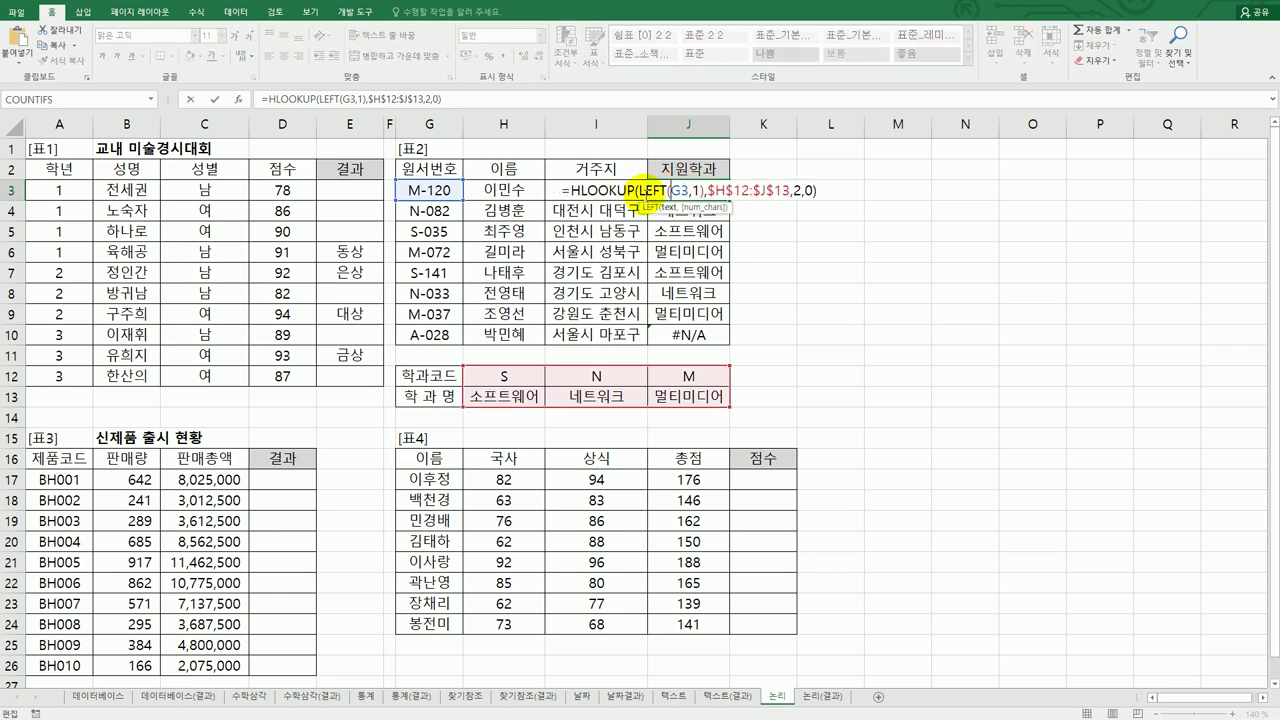
click(566, 189)
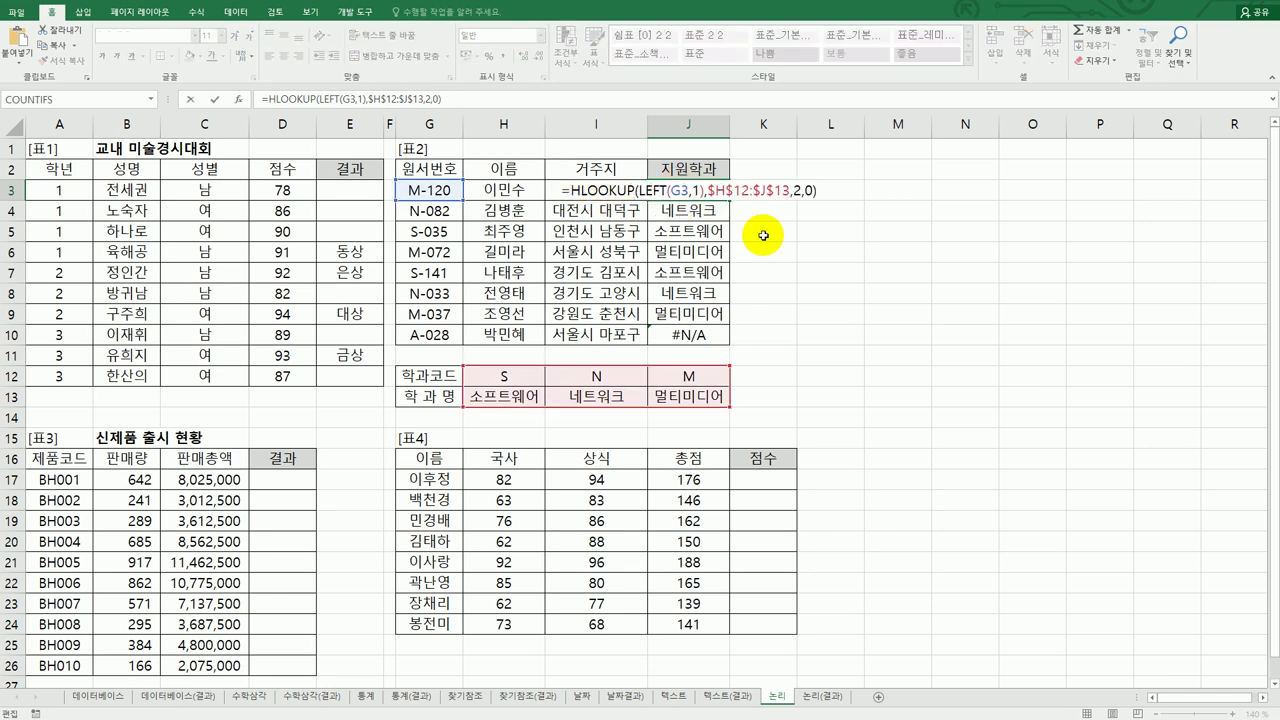
text(if)
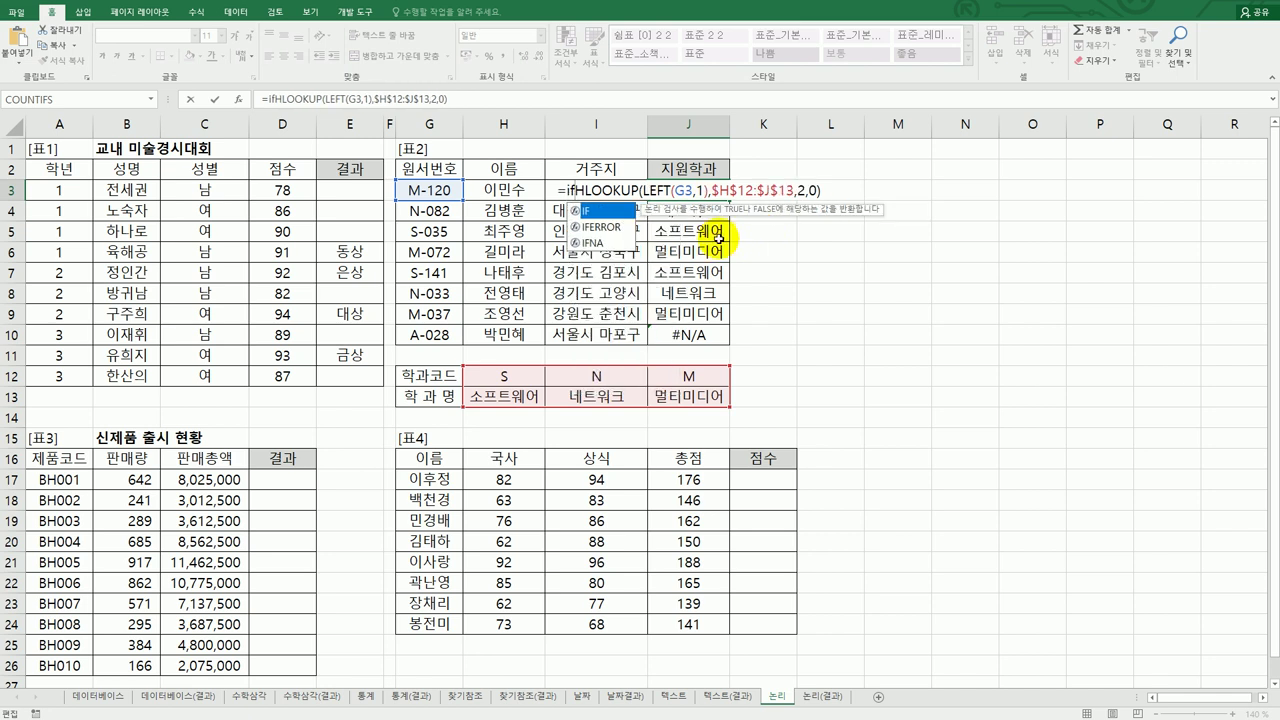
double_click(598, 227)
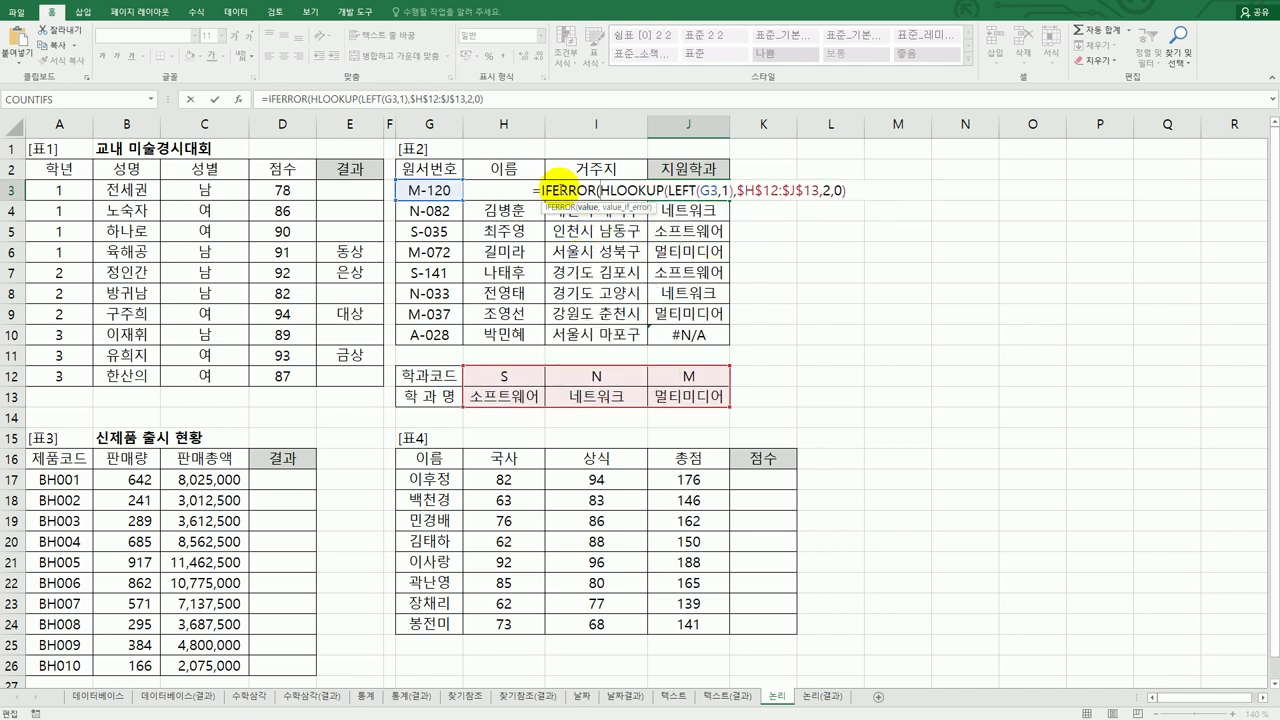
click(238, 100)
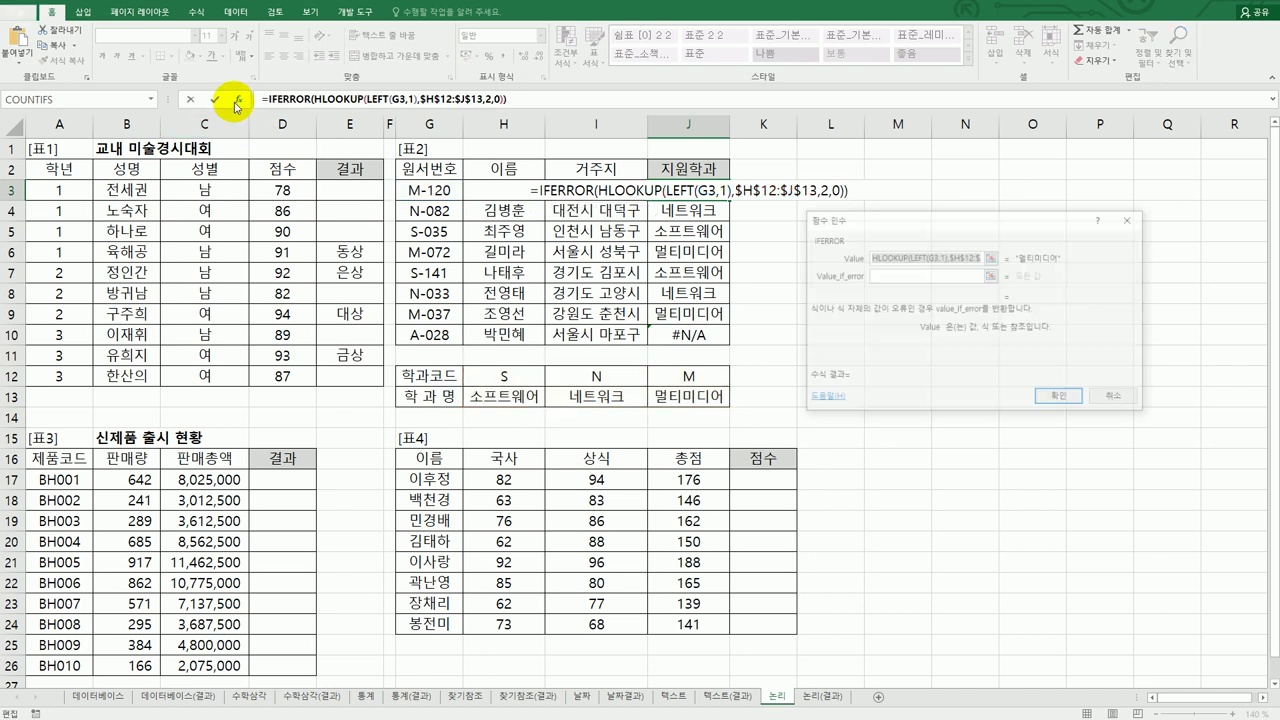
Step: Set the IFERROR fallback value in J3 to "코드오류" and fill the formula down to J10
click(935, 278)
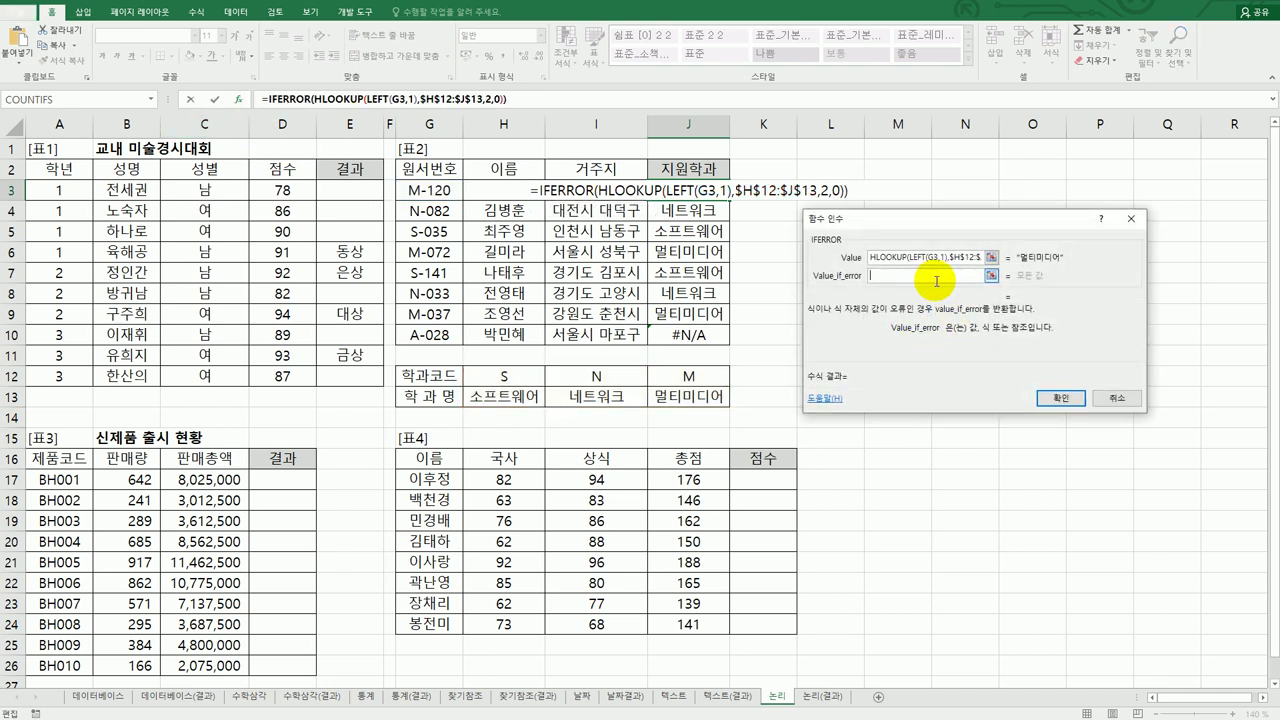
text("ㅋ)
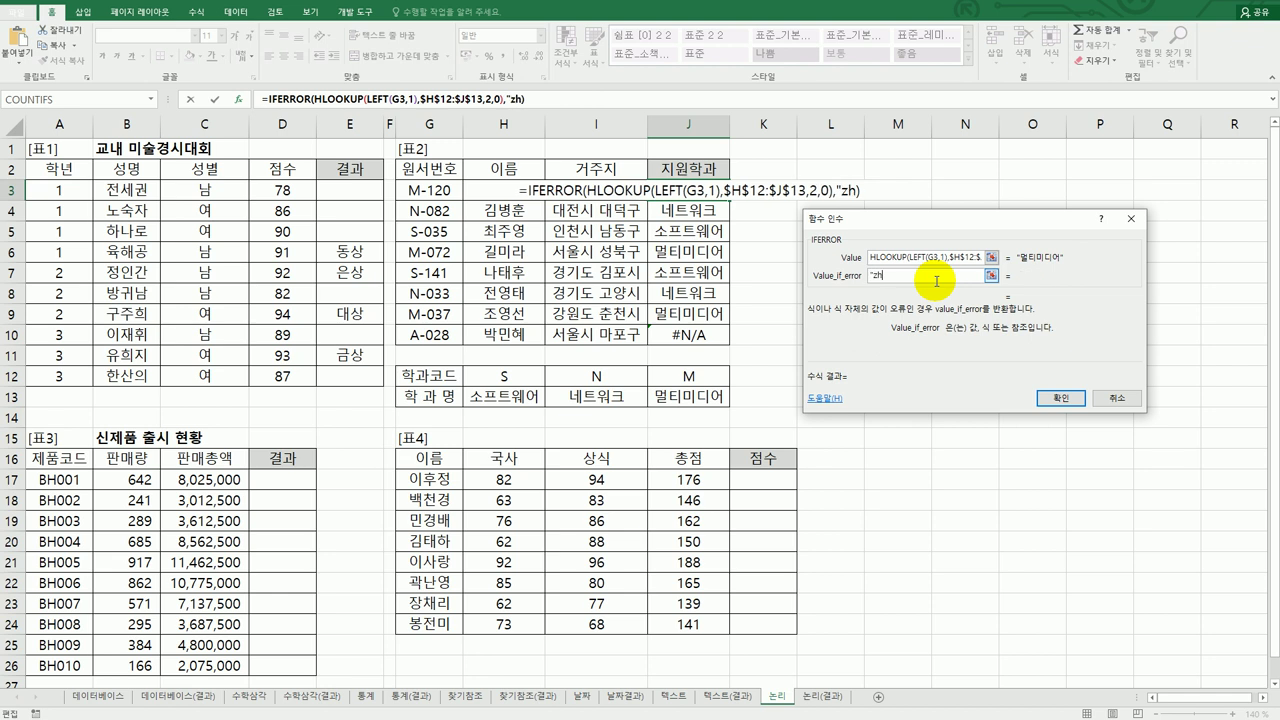
text(코드오류")
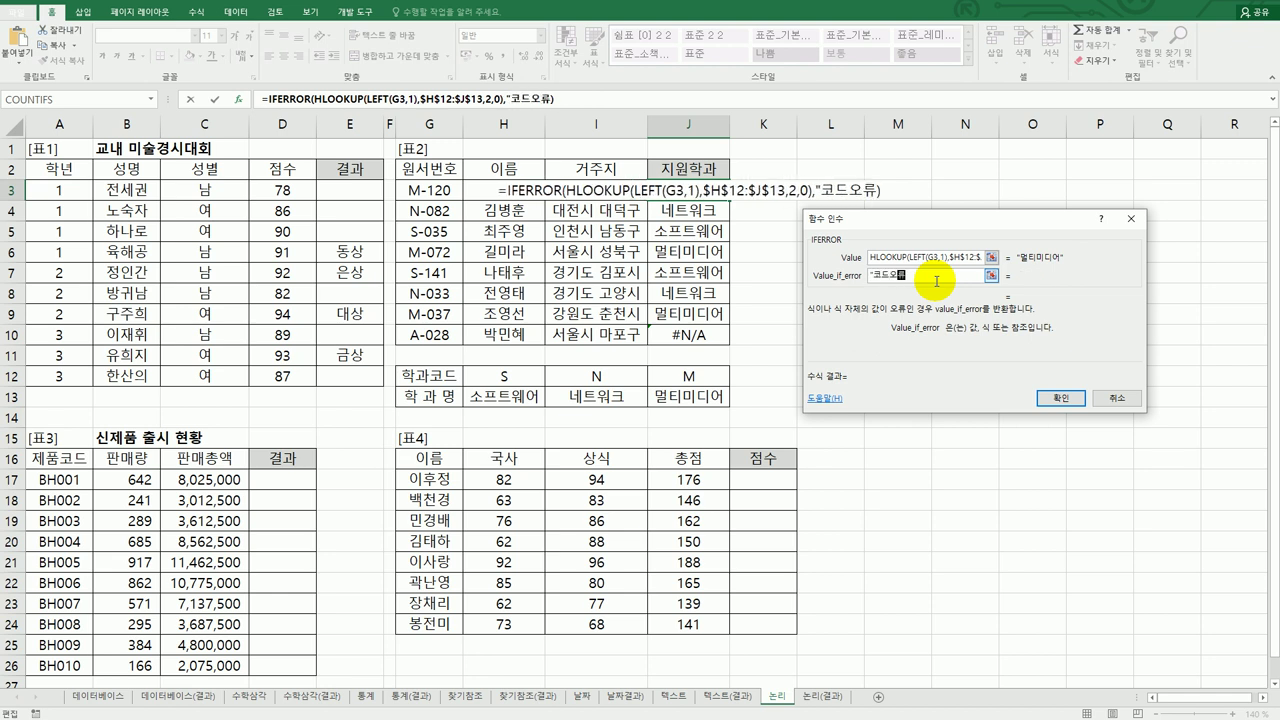
click(1052, 397)
drag(731, 199, 731, 343)
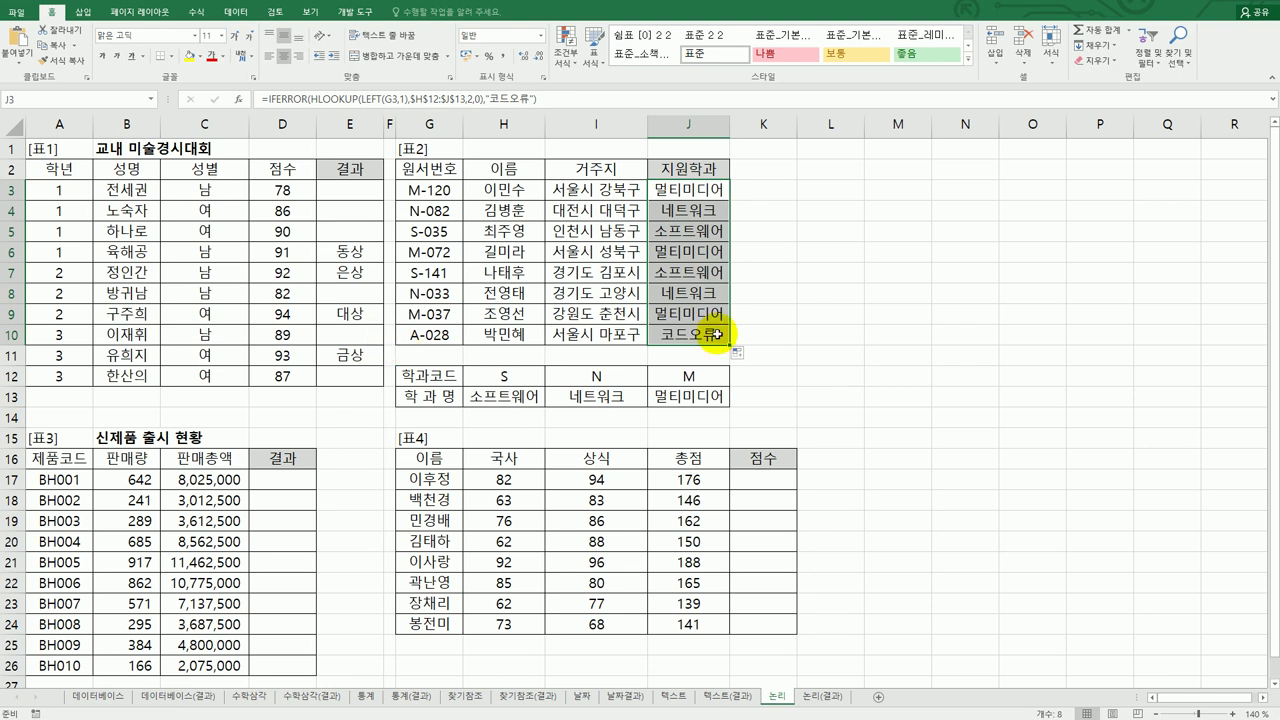
Step: Start a LARGE function in D17 of 표3 with the absolute range $C$17:$C$26 as its array
click(297, 482)
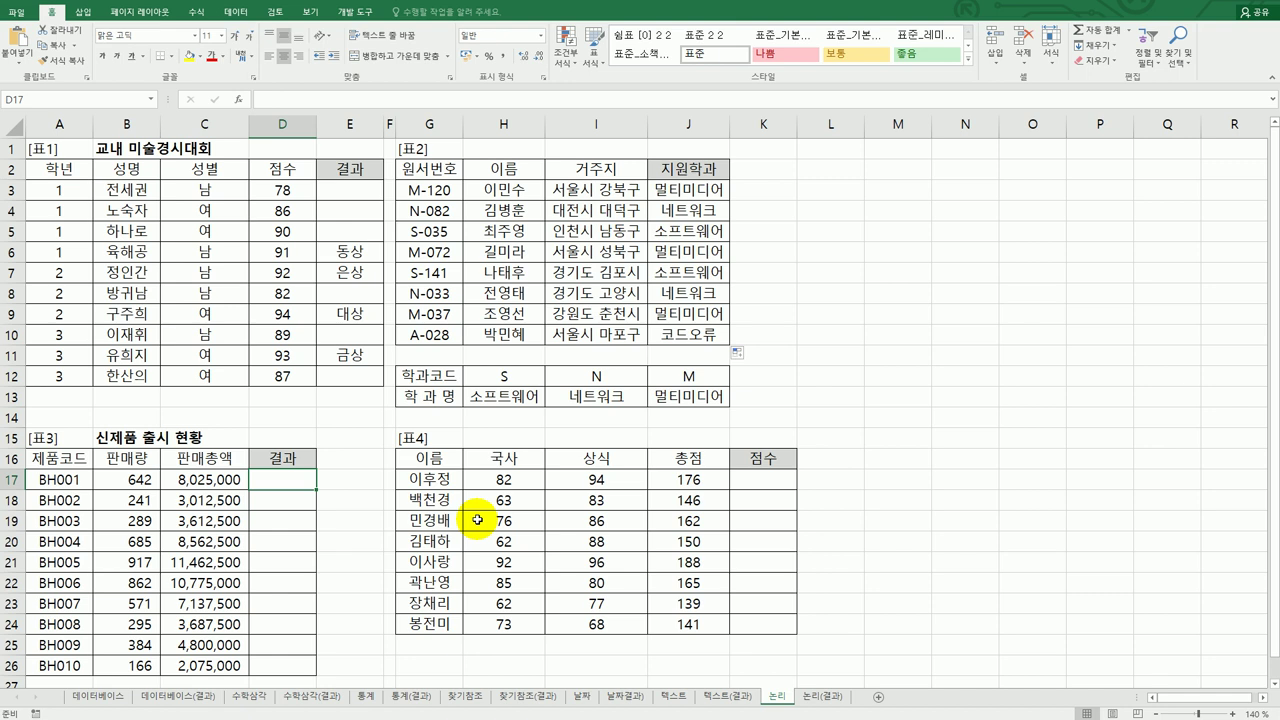
scroll(478, 520, down, 2)
drag(224, 358, 227, 541)
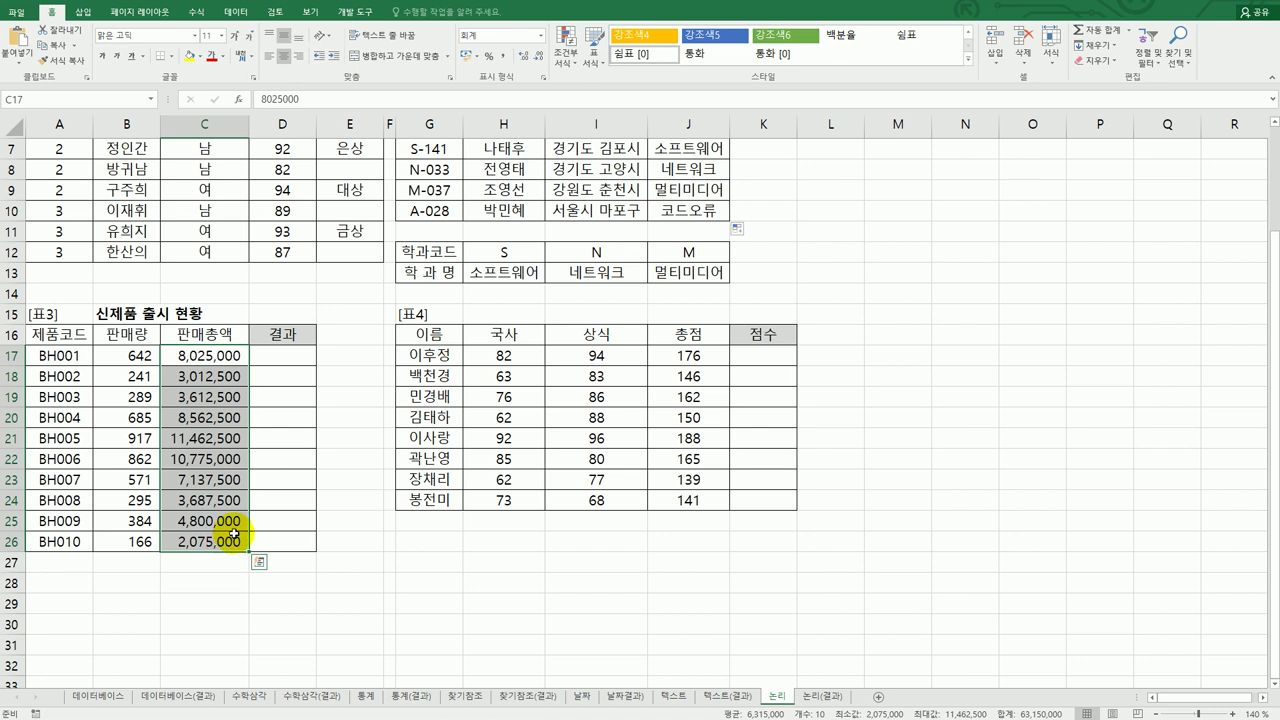
click(297, 361)
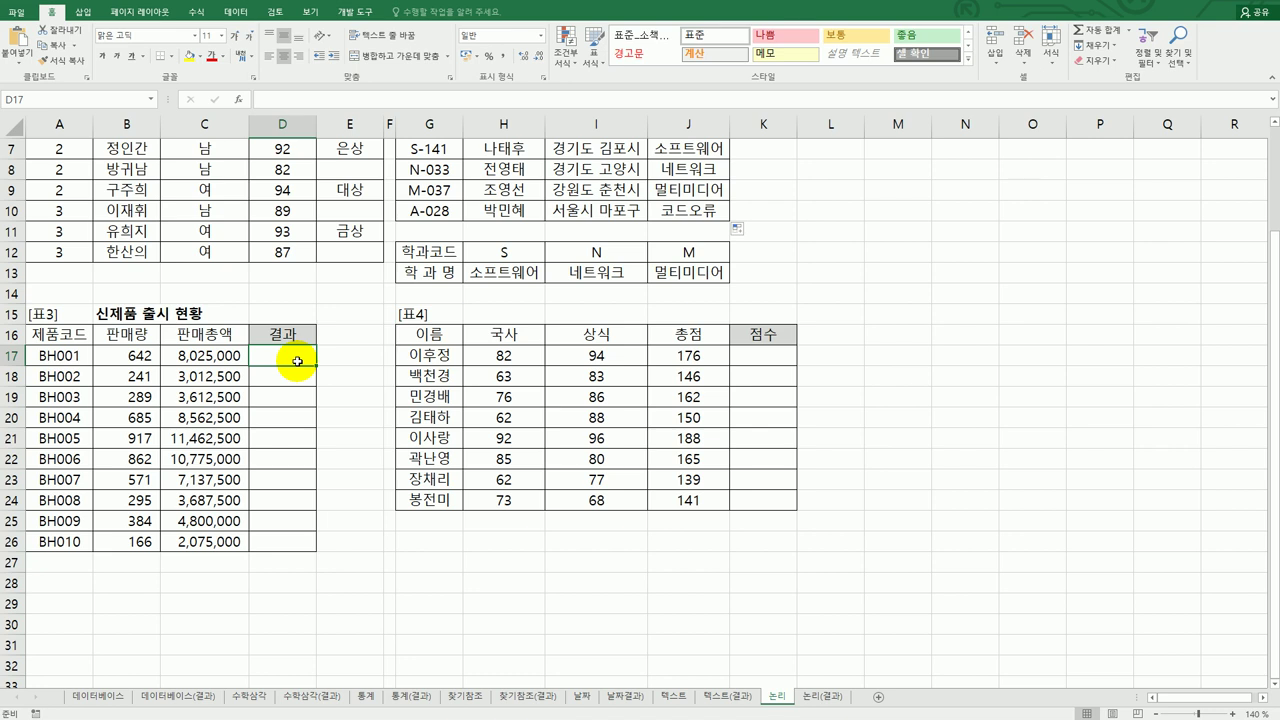
text(=)
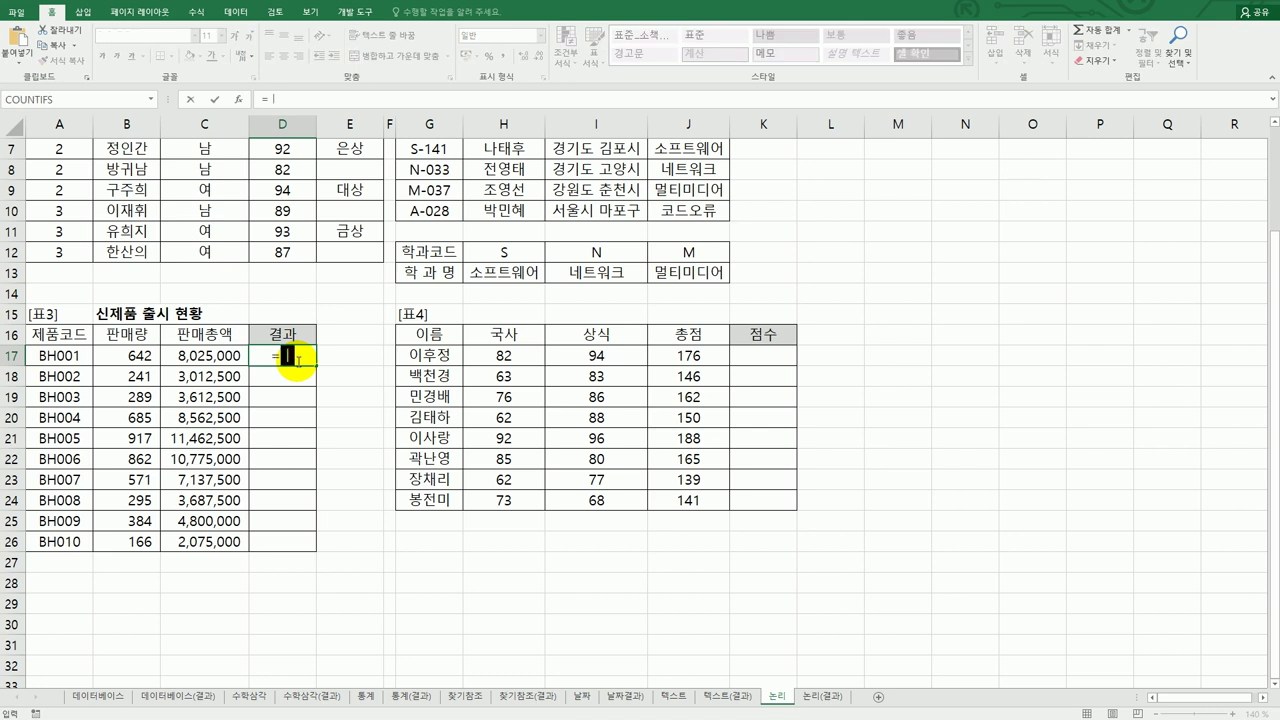
text(la)
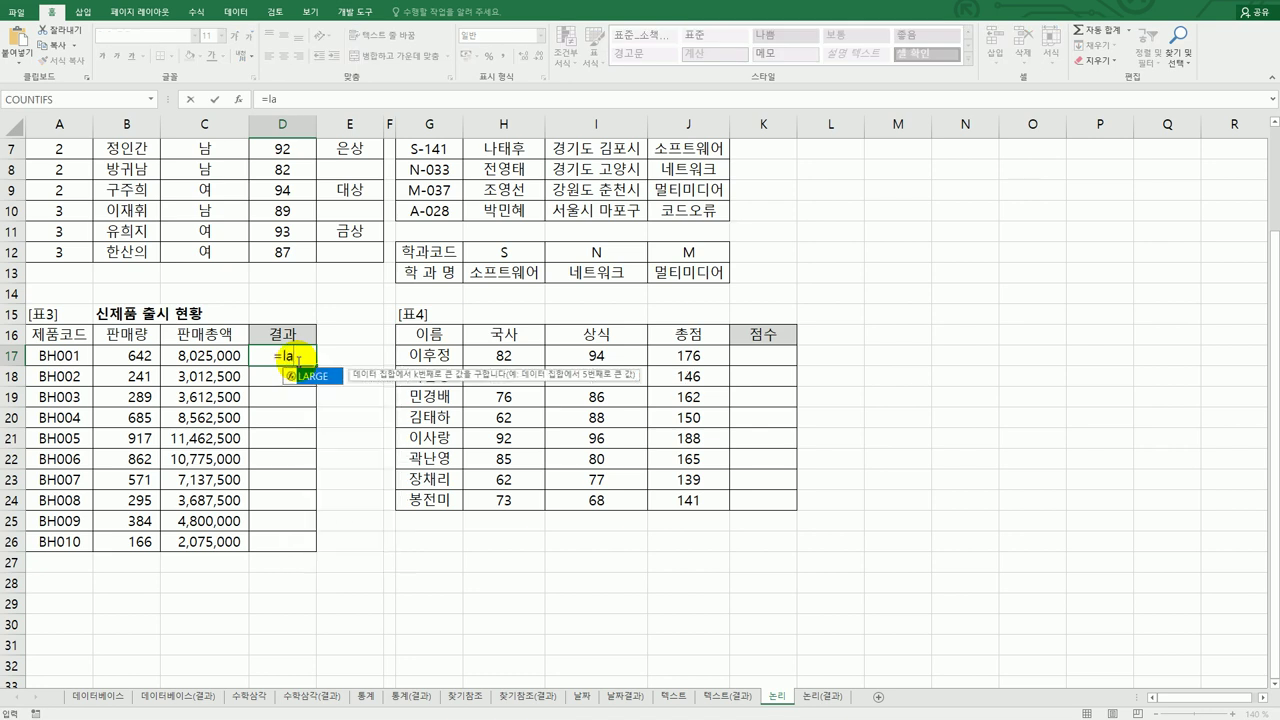
double_click(310, 376)
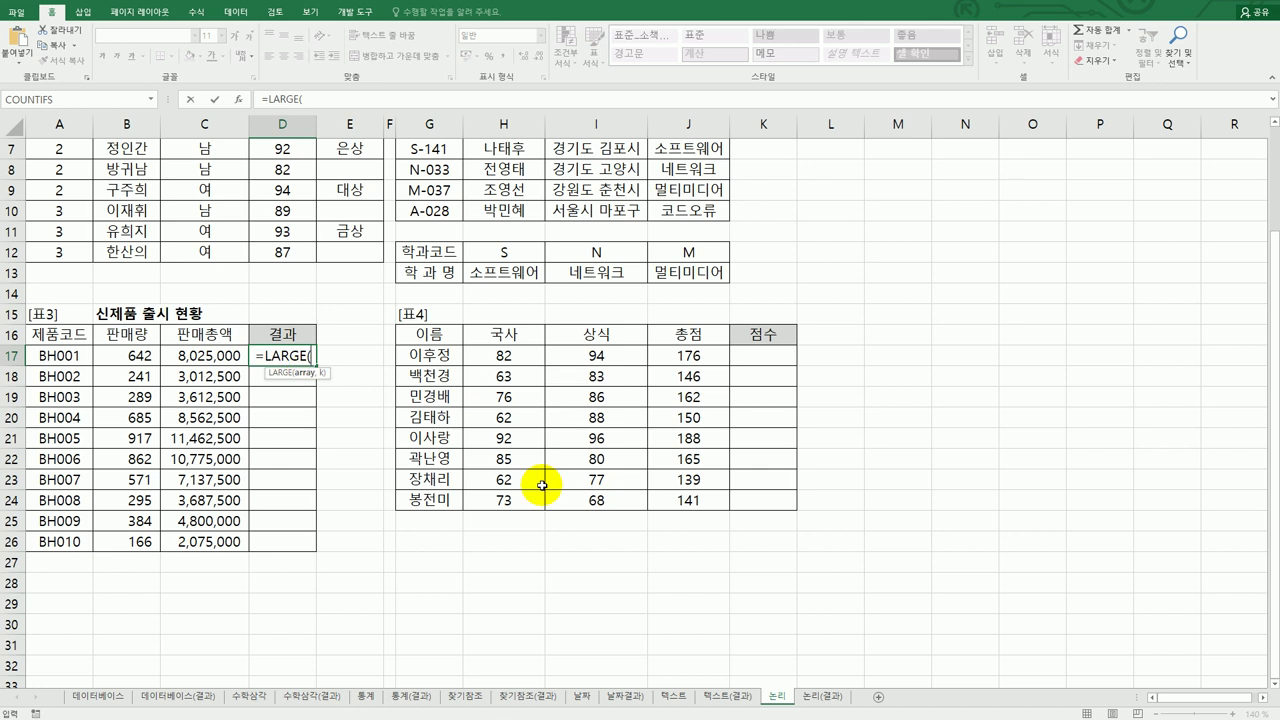
click(238, 99)
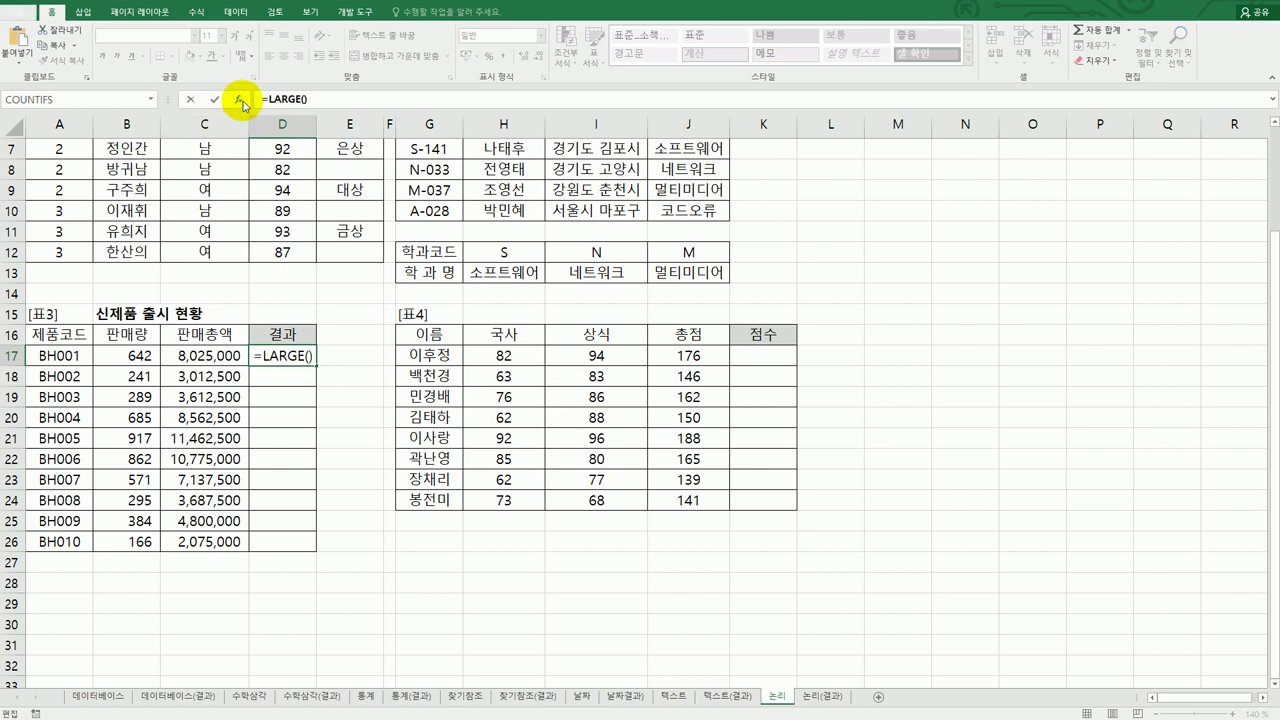
drag(200, 355, 200, 540)
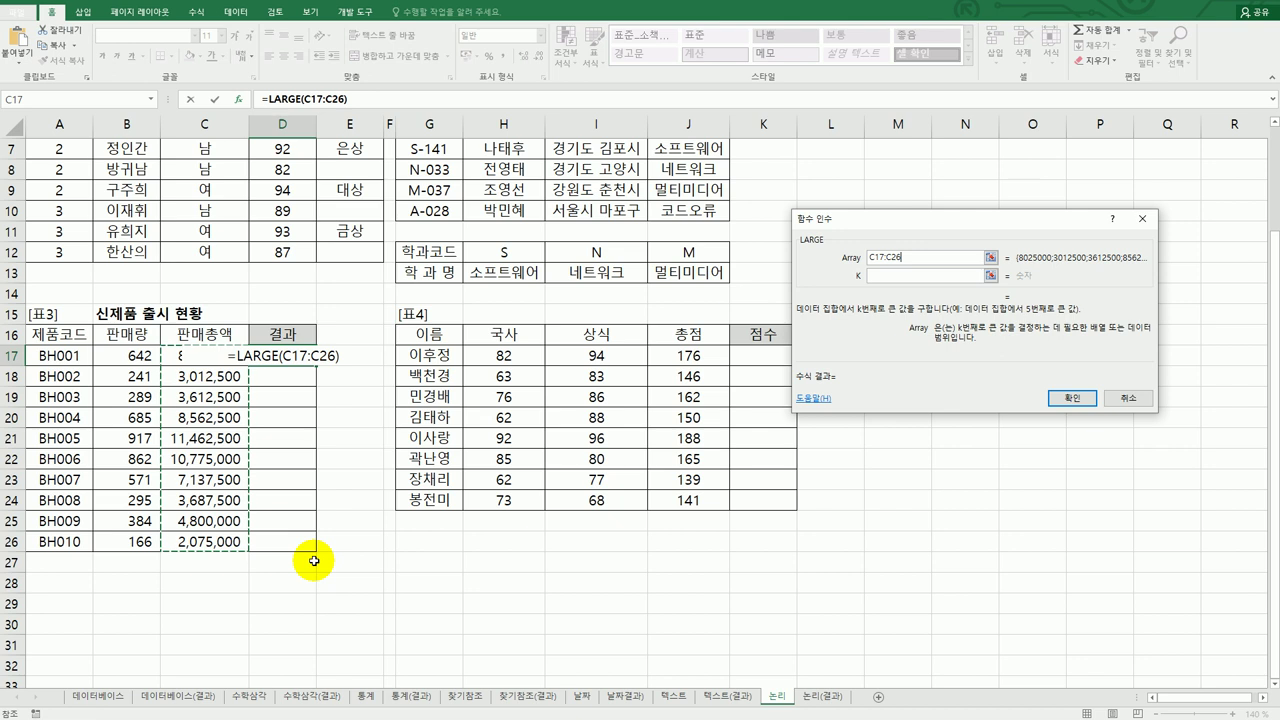
key(F4)
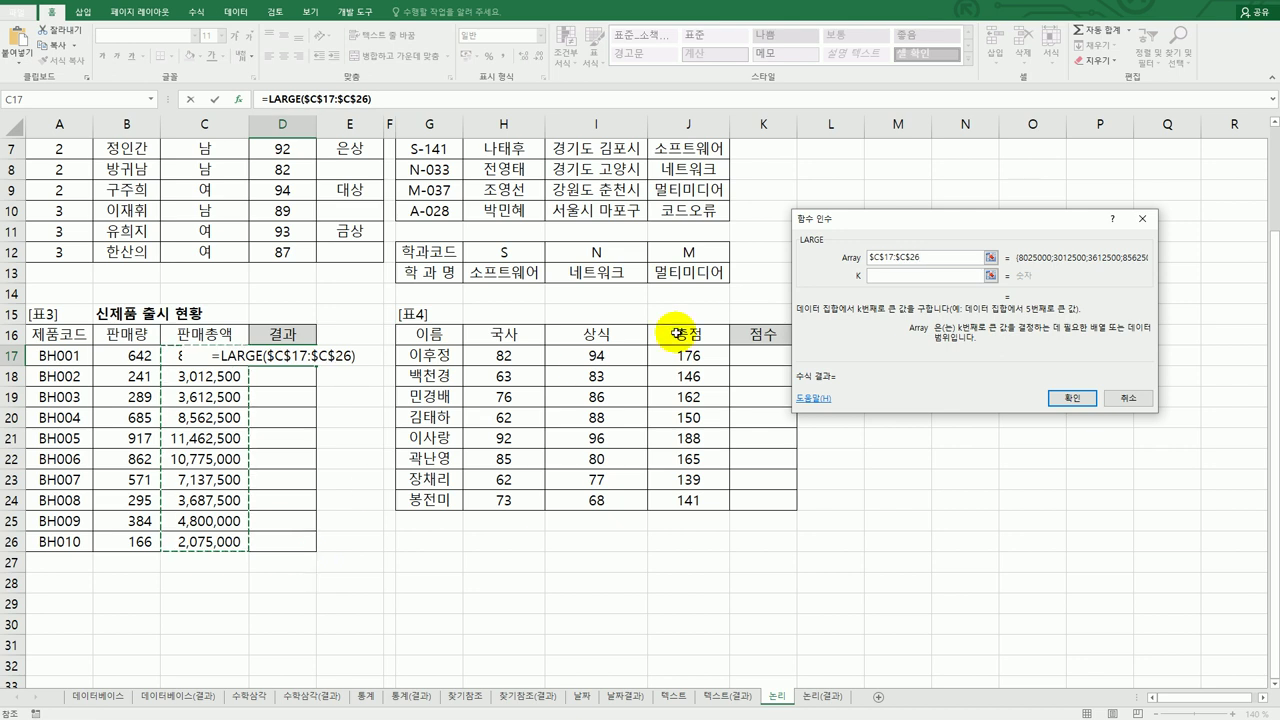
Step: Set the LARGE function's K to 5 and fill D17 down to D26
click(904, 278)
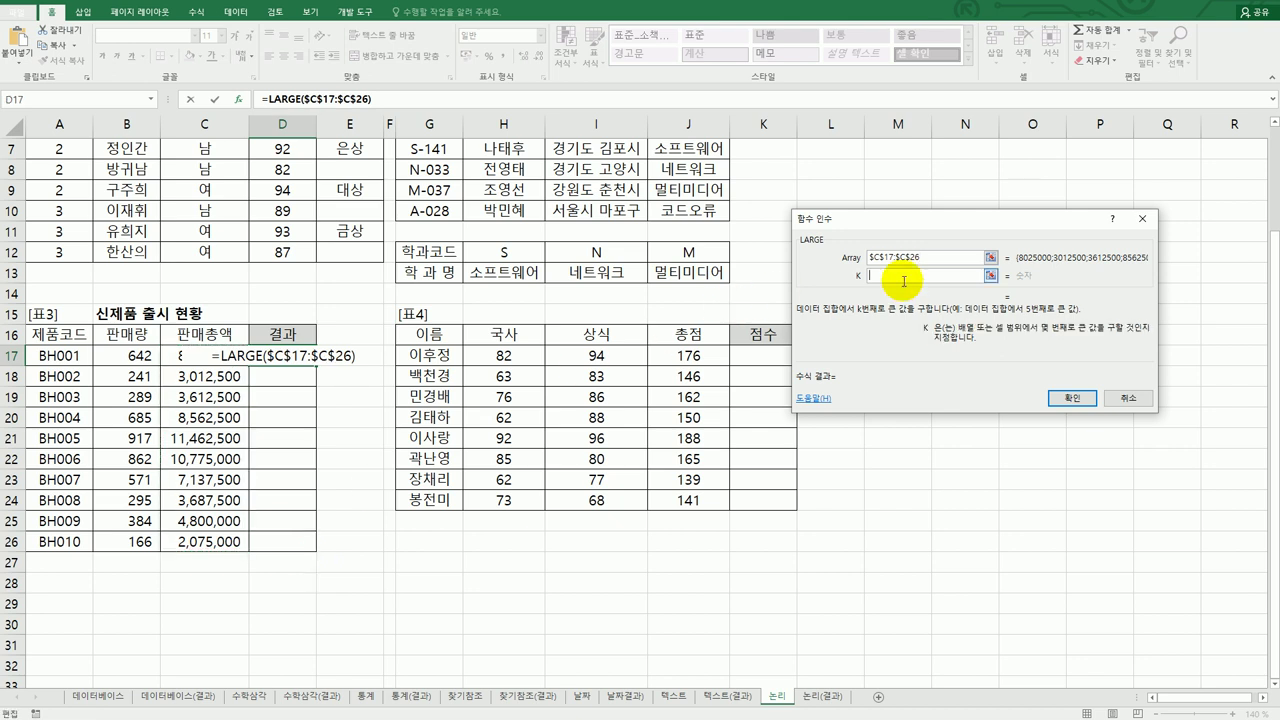
text(5)
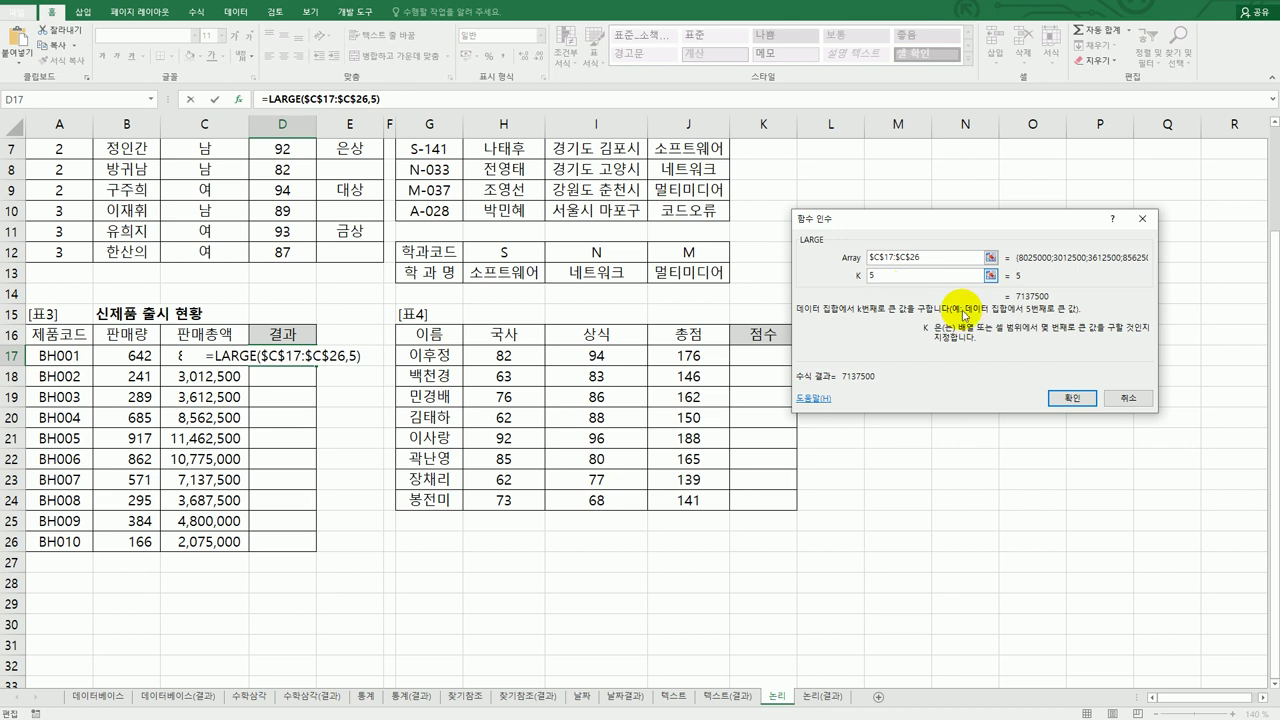
click(1072, 397)
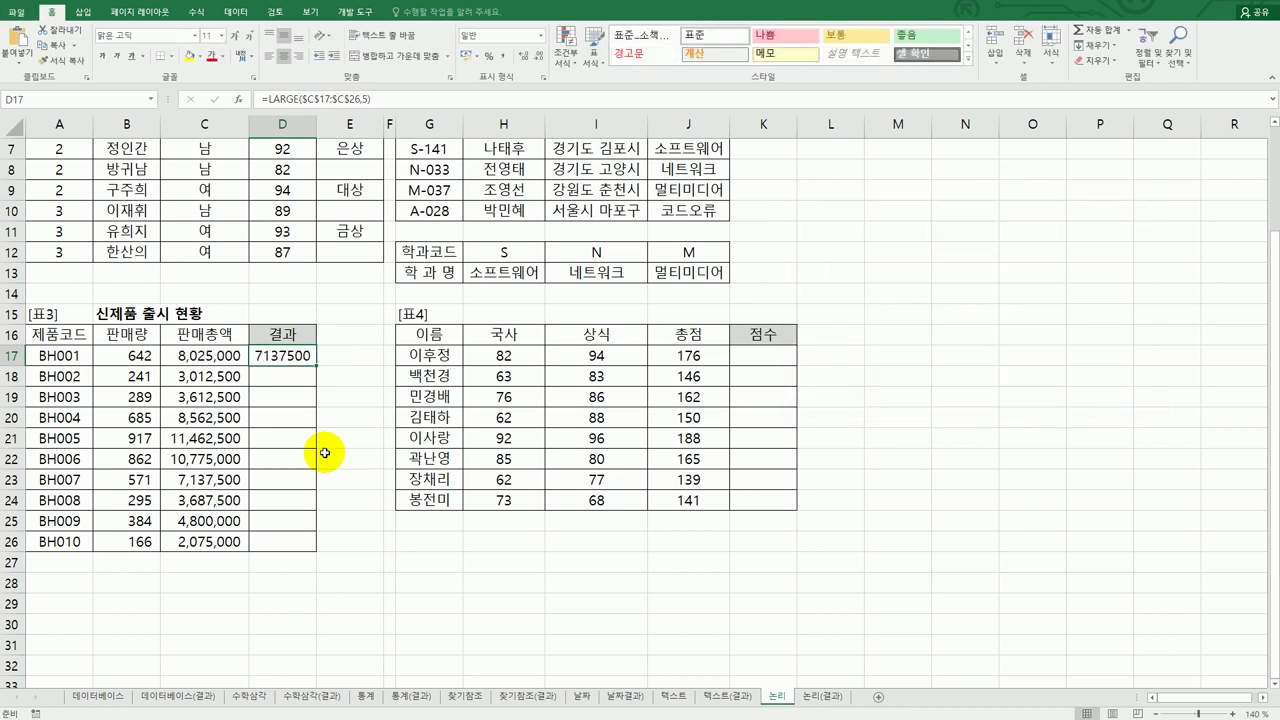
mouse_move(316, 366)
mouse_down()
mouse_move(336, 522)
mouse_move(312, 546)
mouse_up()
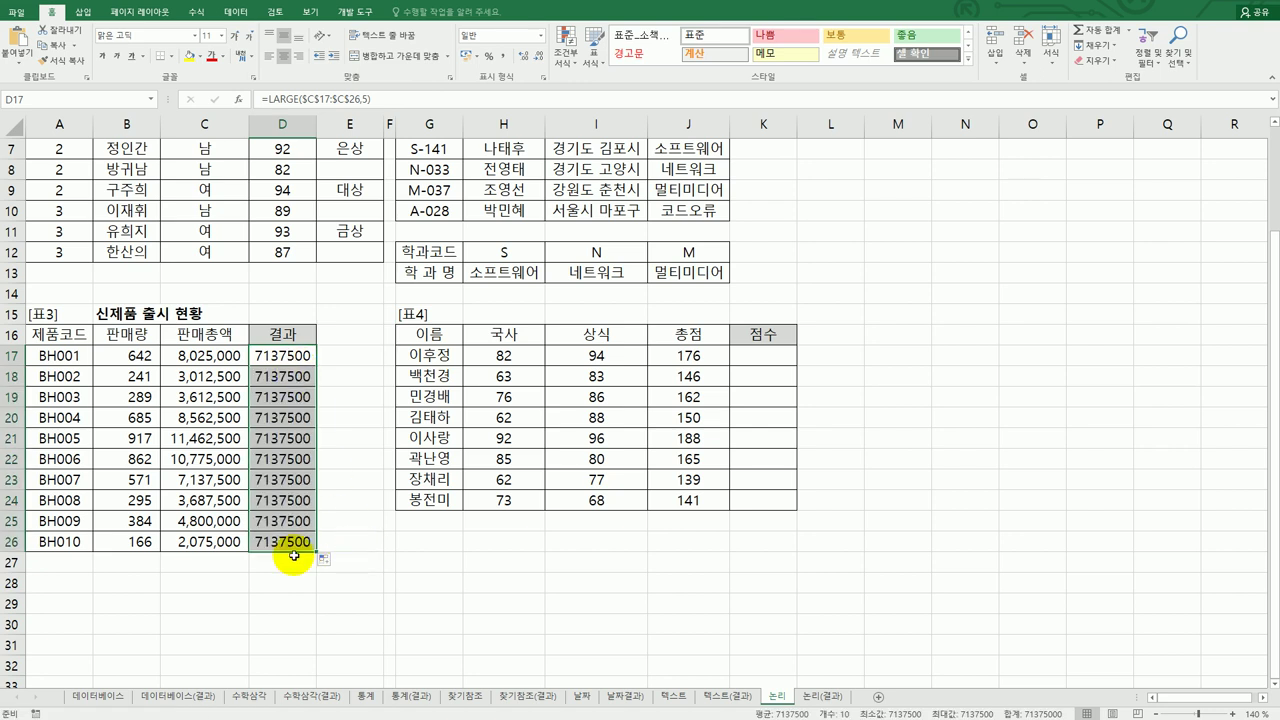
Step: Wrap the LARGE formula in D17 in an IF function with the logical test C17>=LARGE($C$17:$C$26,5)
click(193, 362)
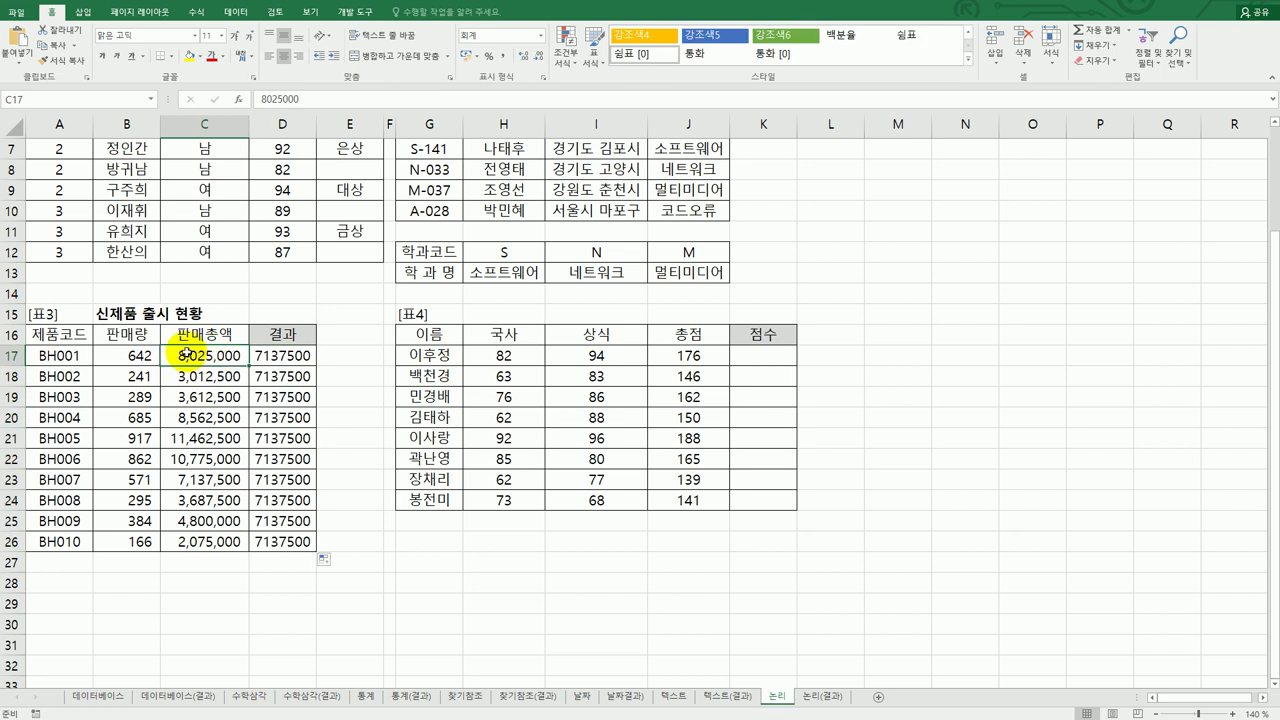
click(264, 358)
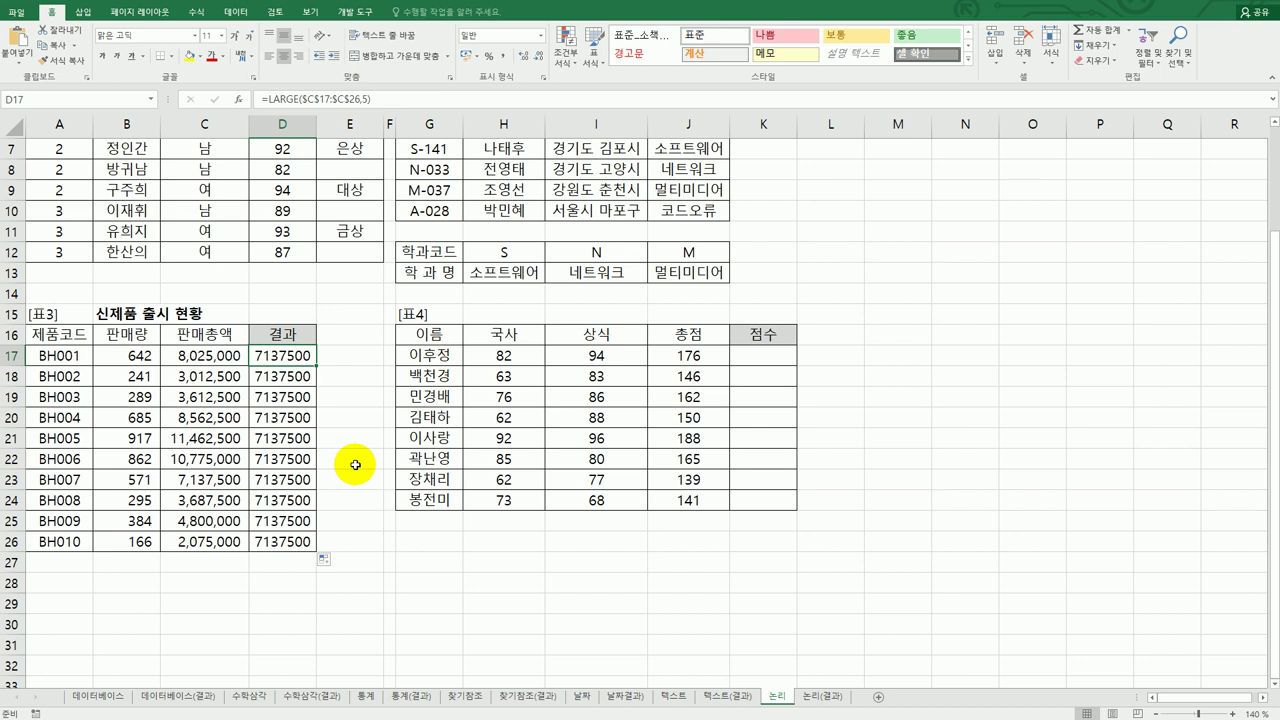
double_click(292, 358)
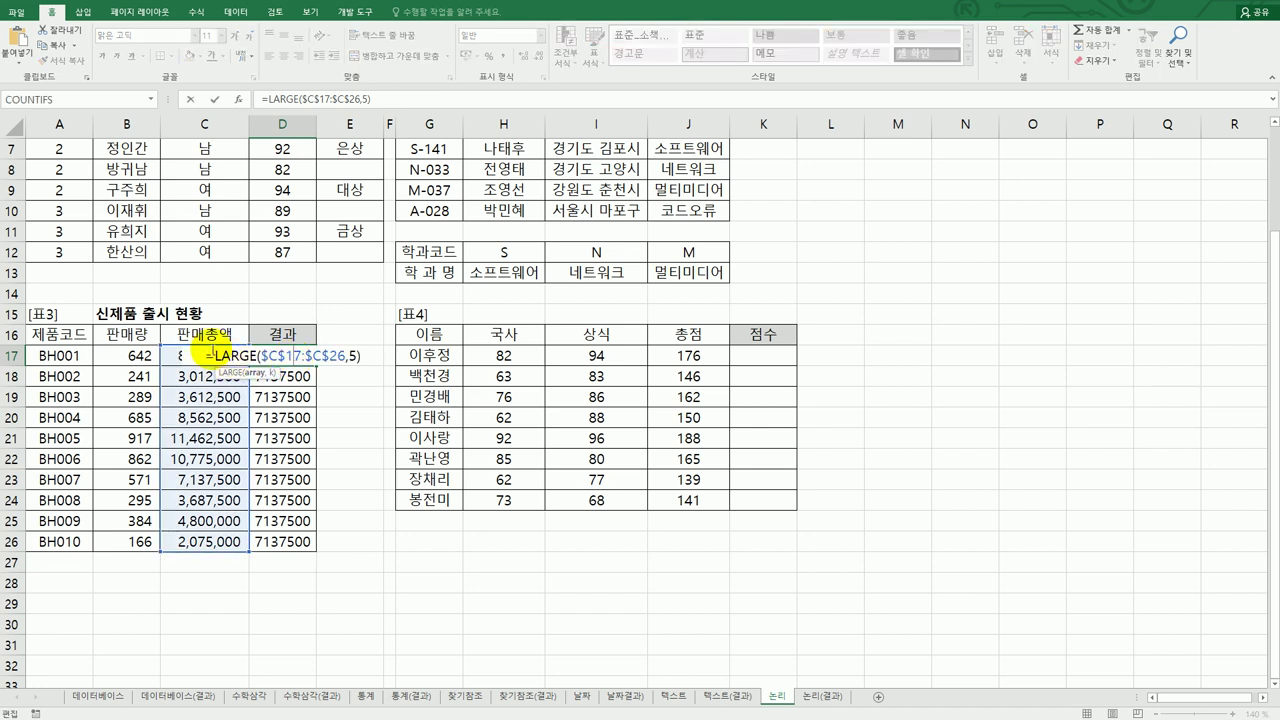
text(IF()
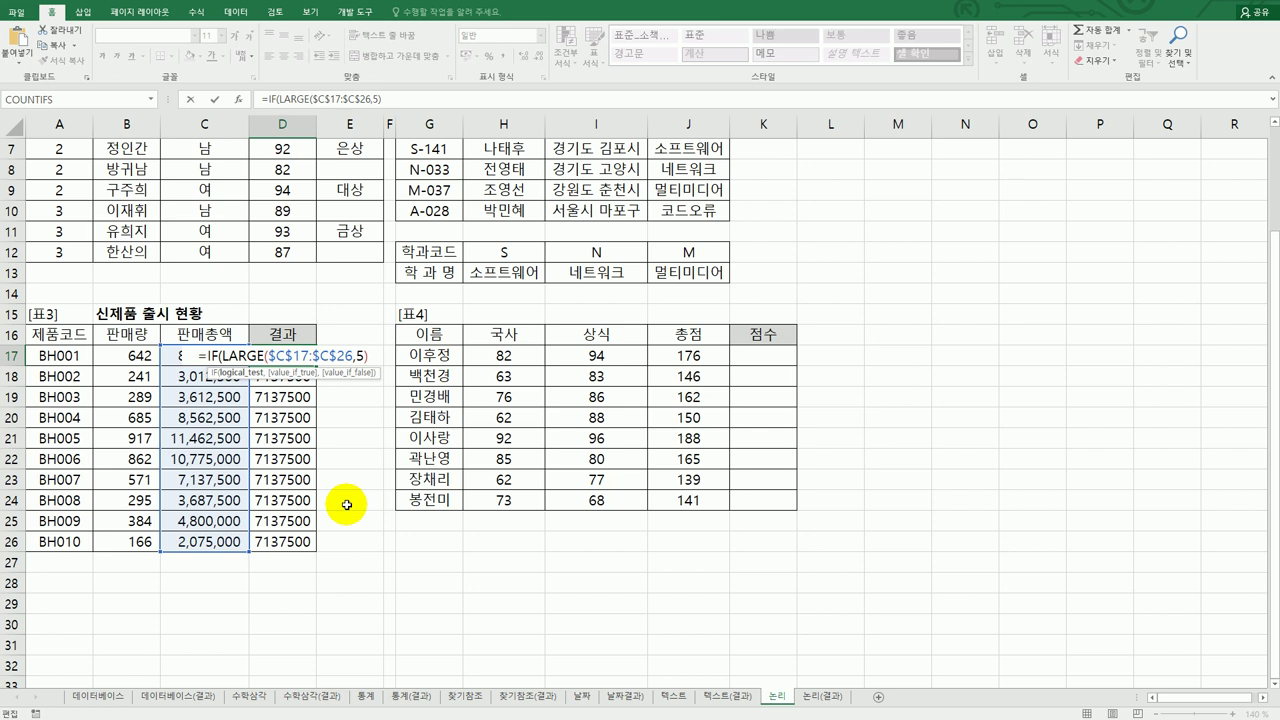
click(212, 356)
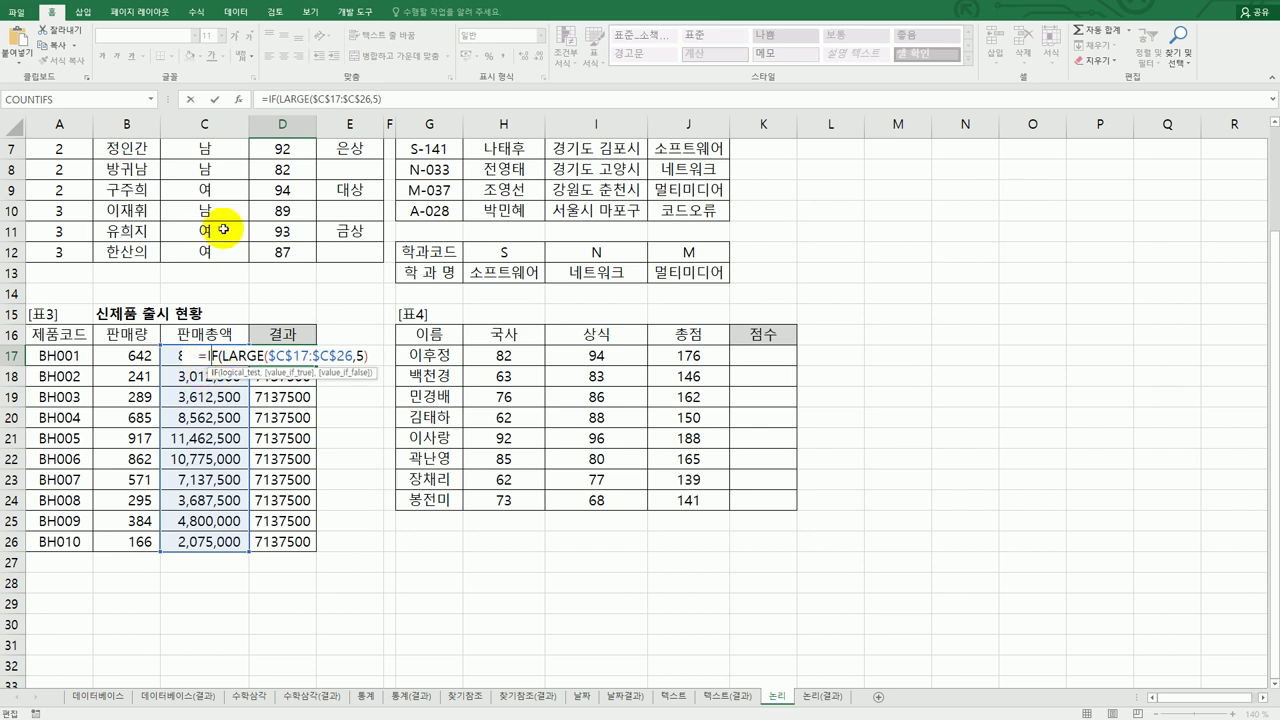
click(238, 99)
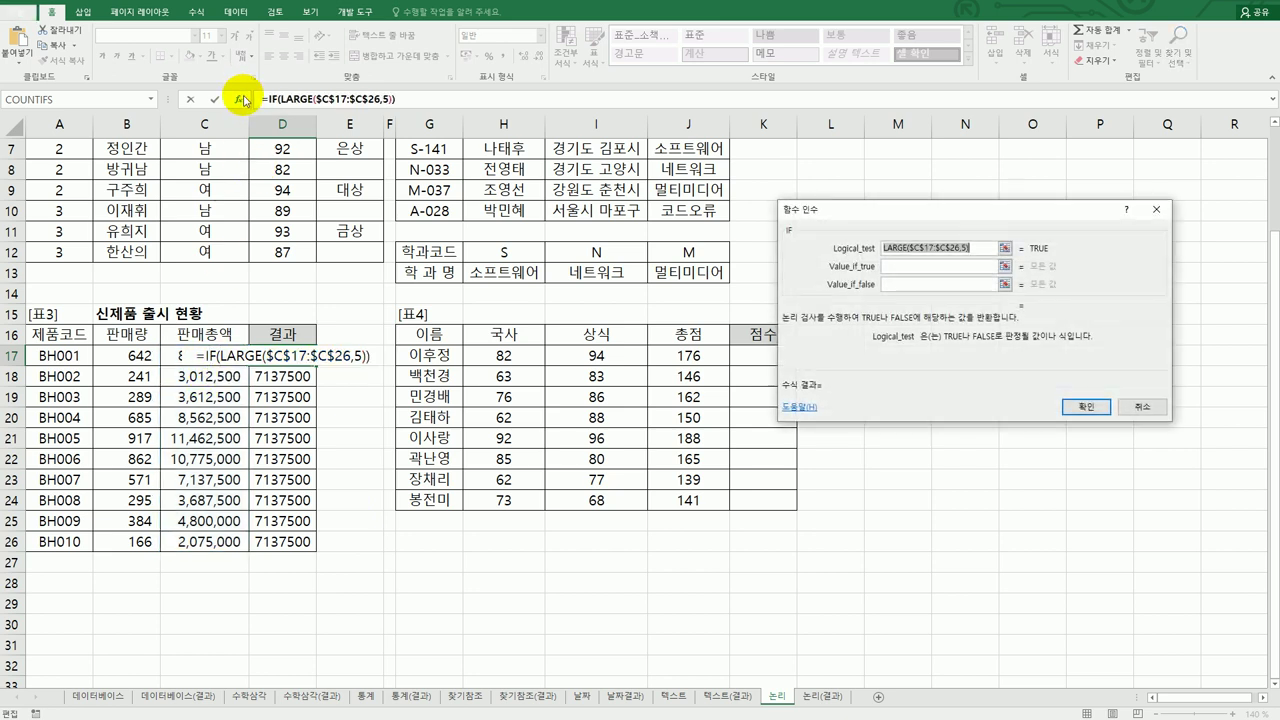
click(885, 250)
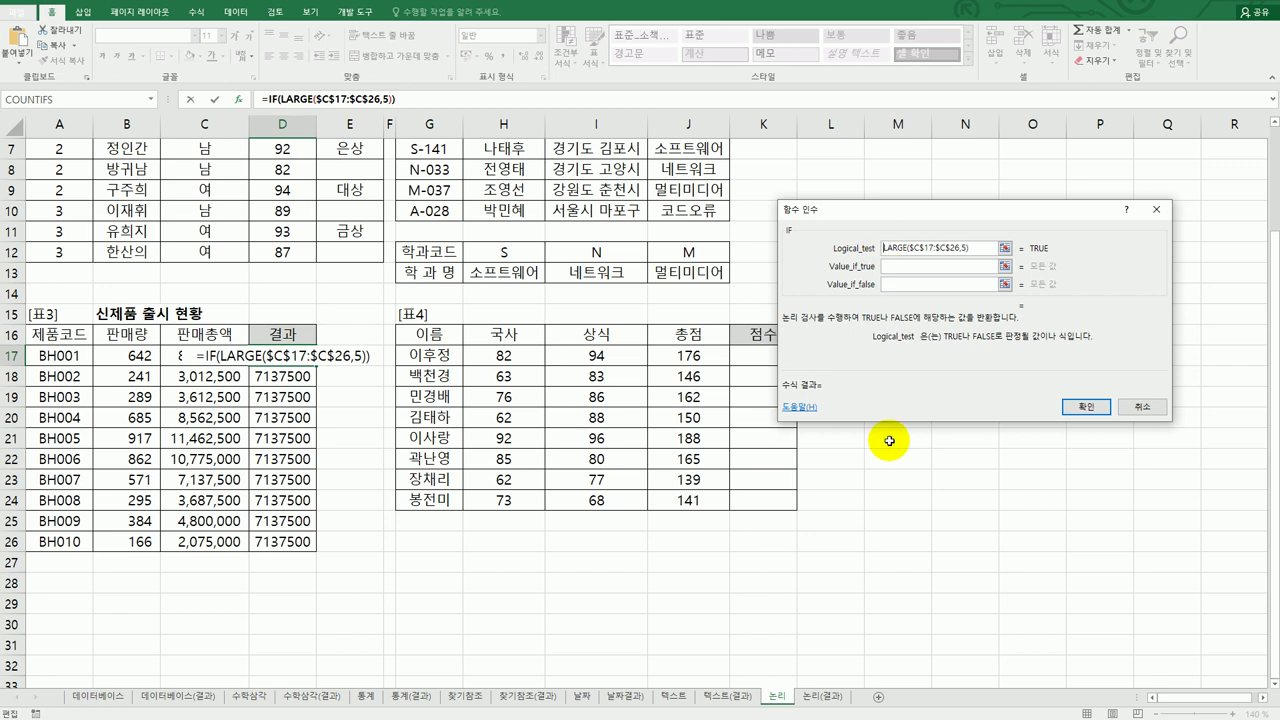
click(986, 247)
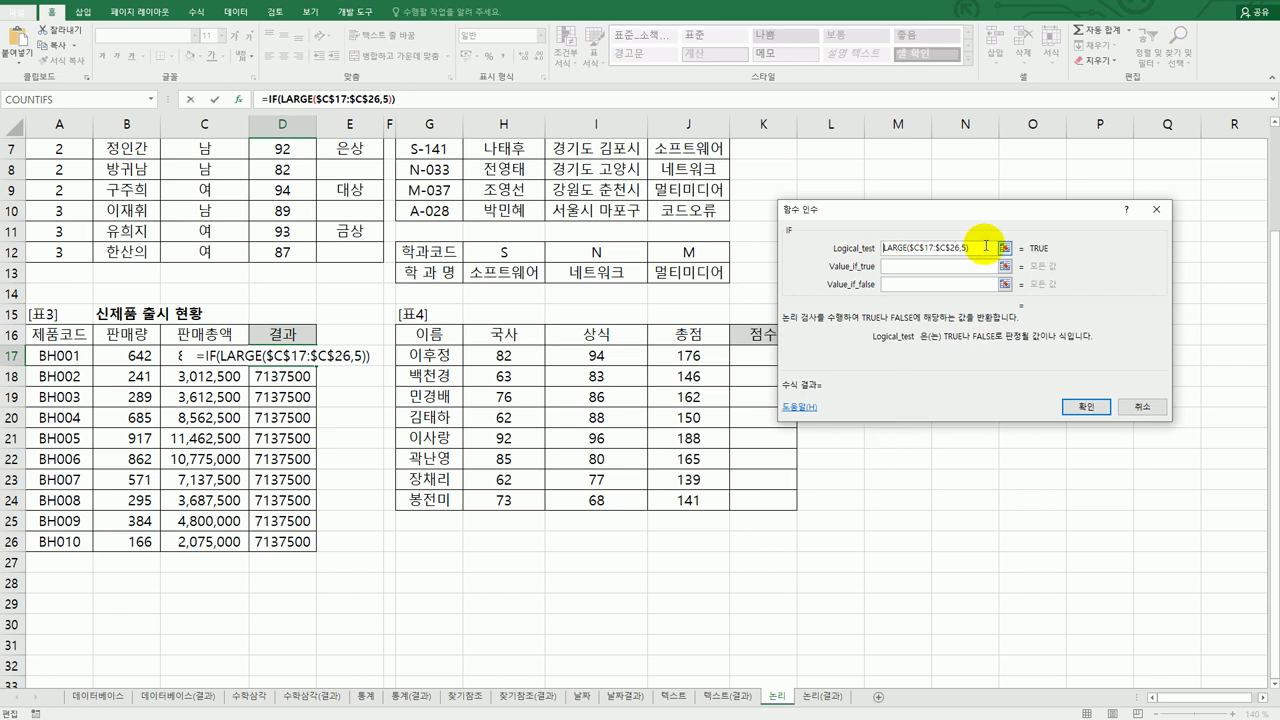
click(169, 355)
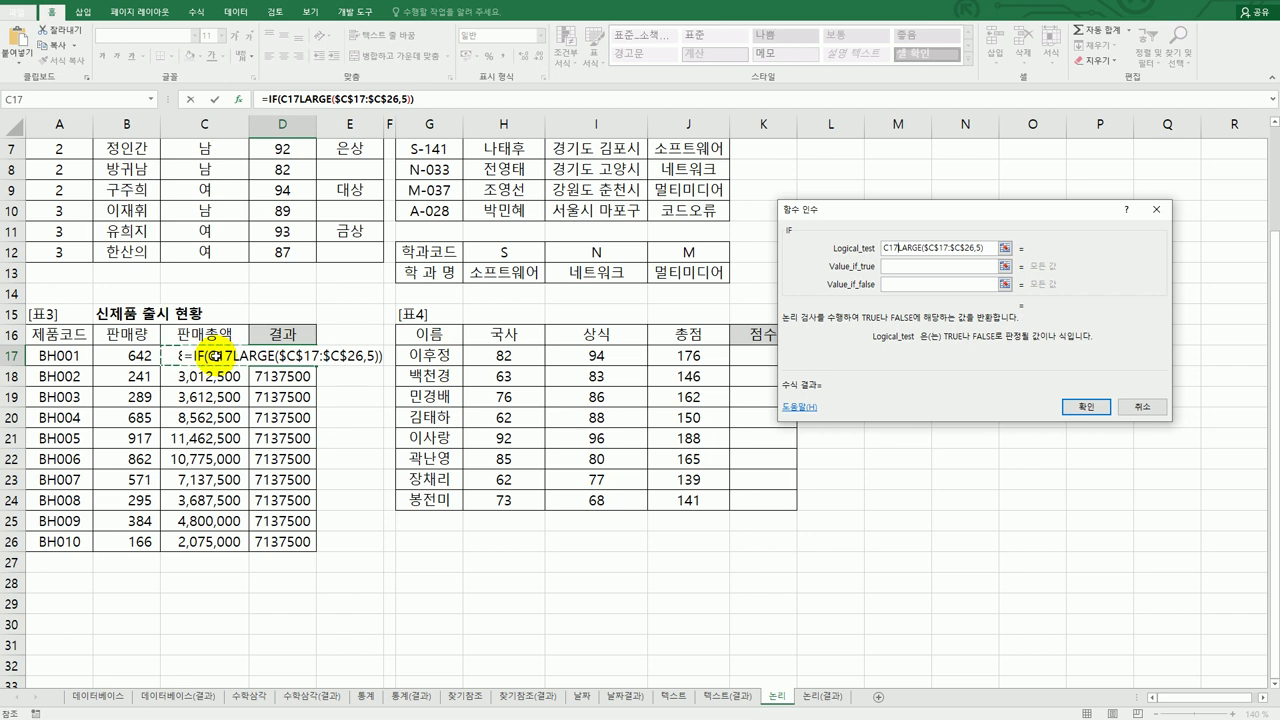
text(>=)
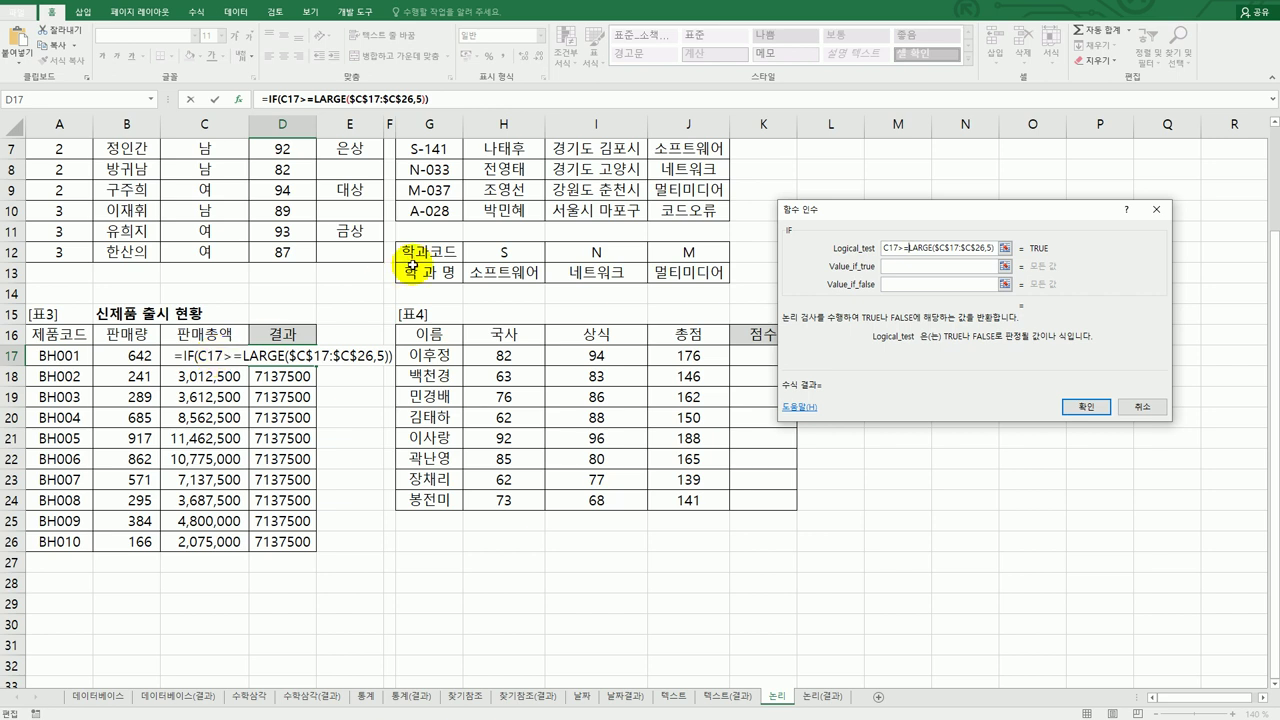
Step: Make the IF in D17 return "재생산" when true and "생산중단" when false, and fill it down to D26
click(898, 265)
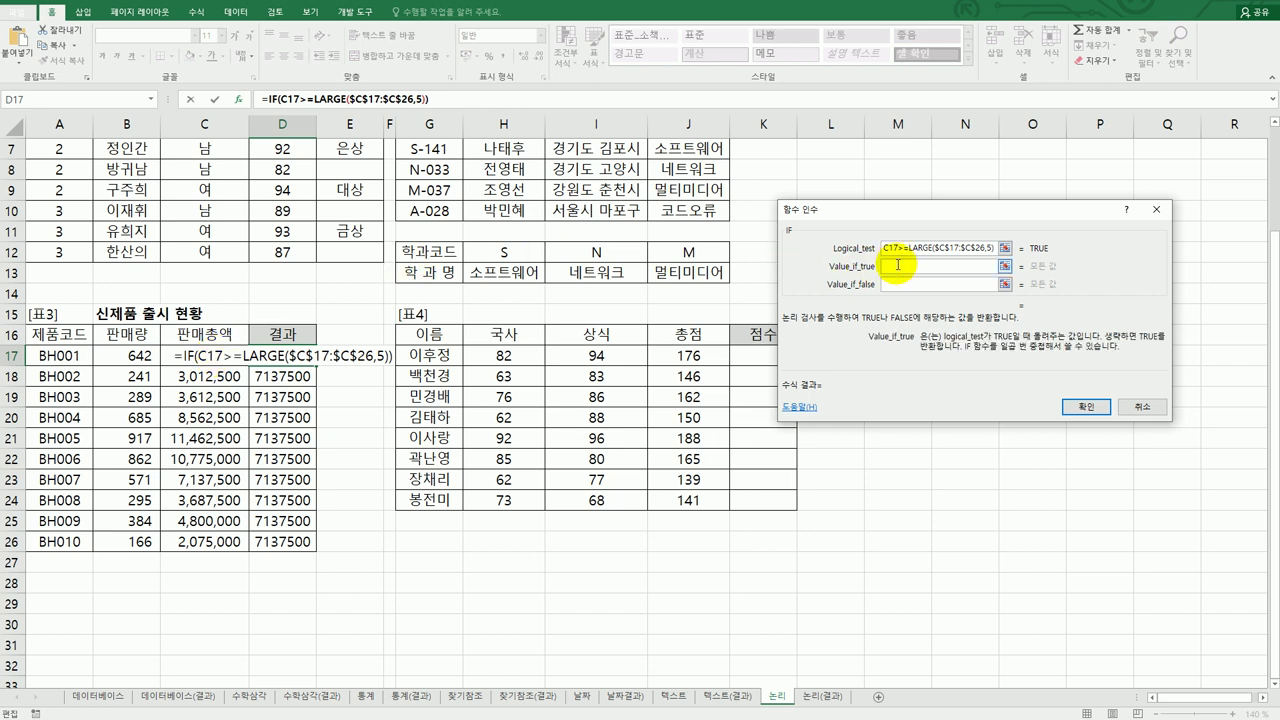
text(재생산)
key(Tab)
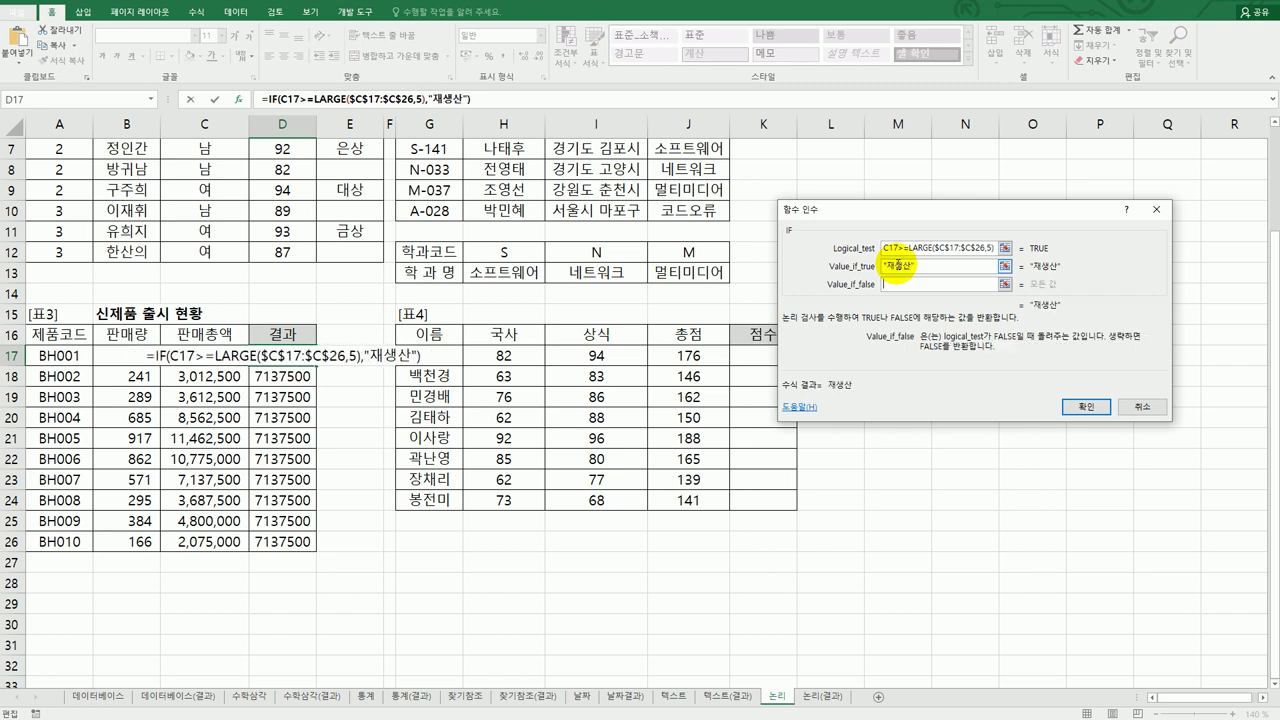
text(생산)
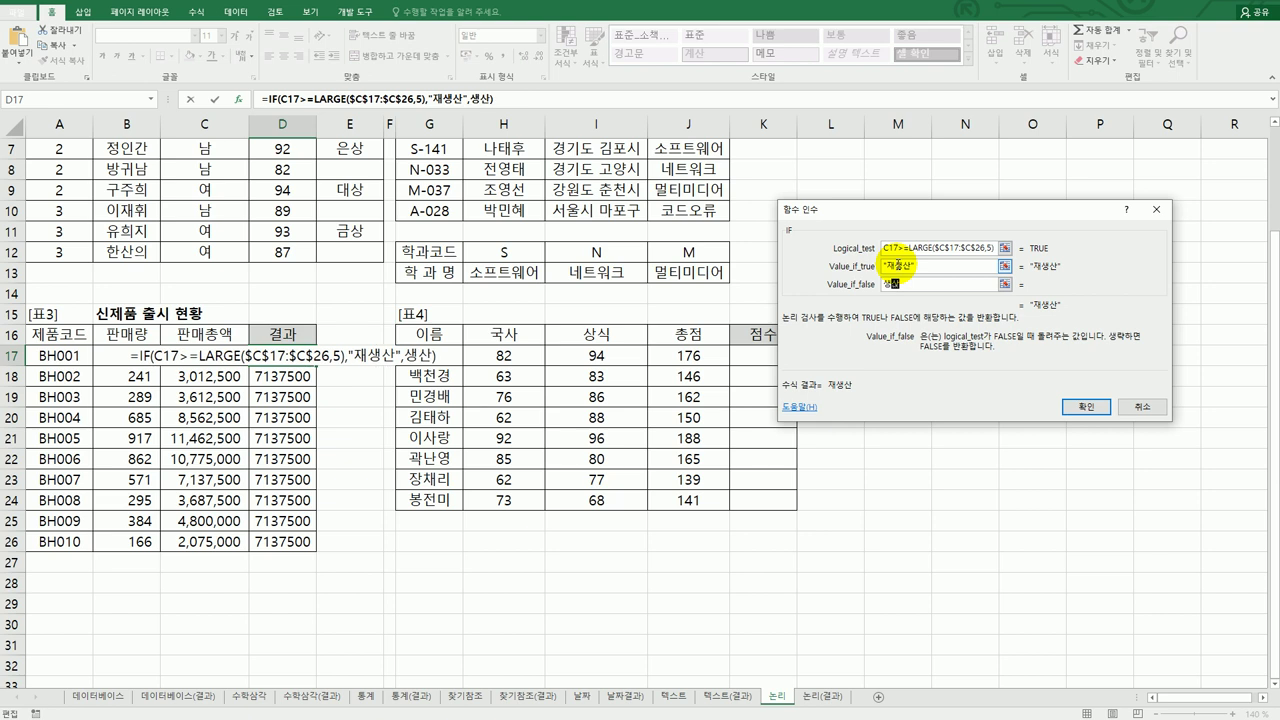
text(중단)
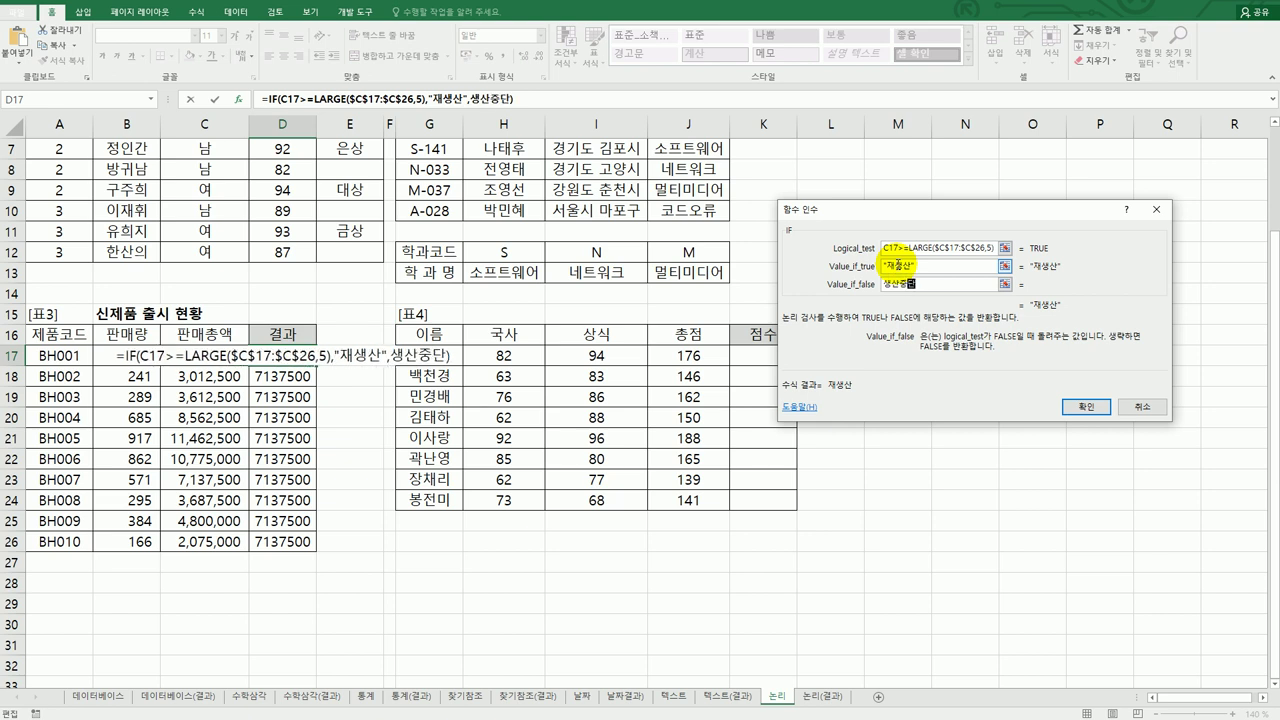
click(1064, 404)
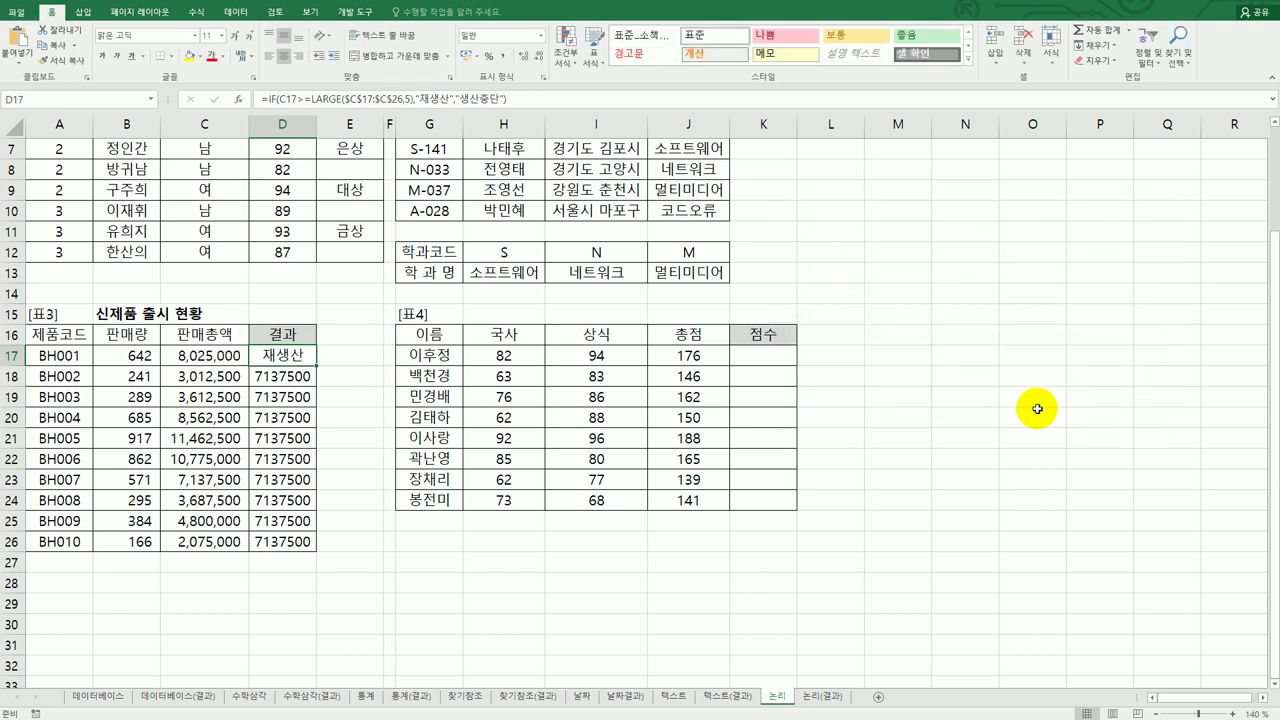
drag(318, 368, 304, 546)
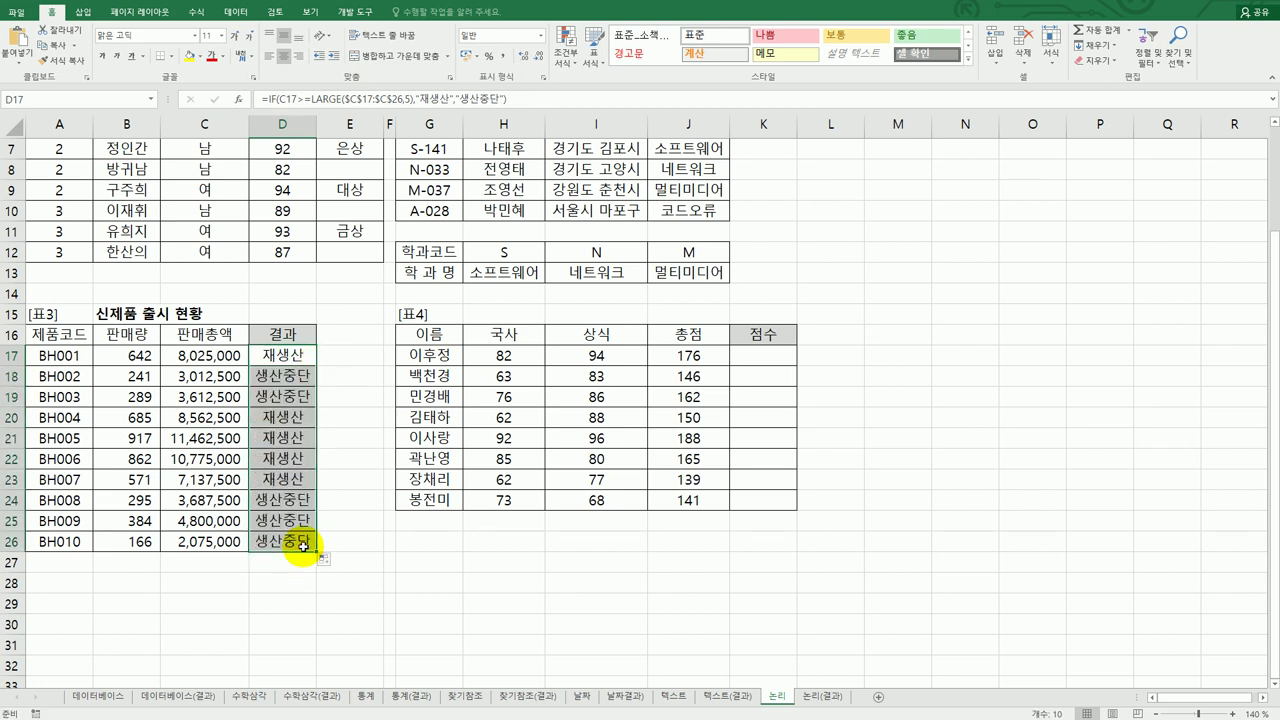
click(285, 418)
click(285, 438)
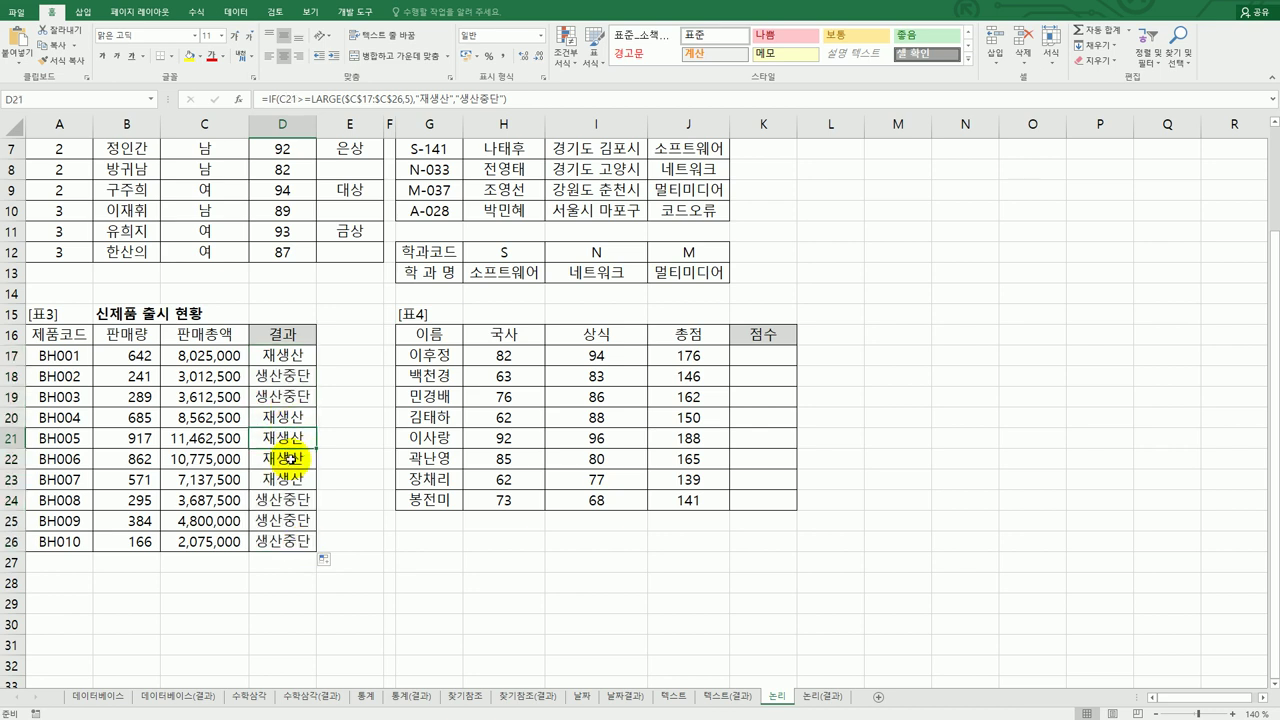
click(287, 459)
click(288, 479)
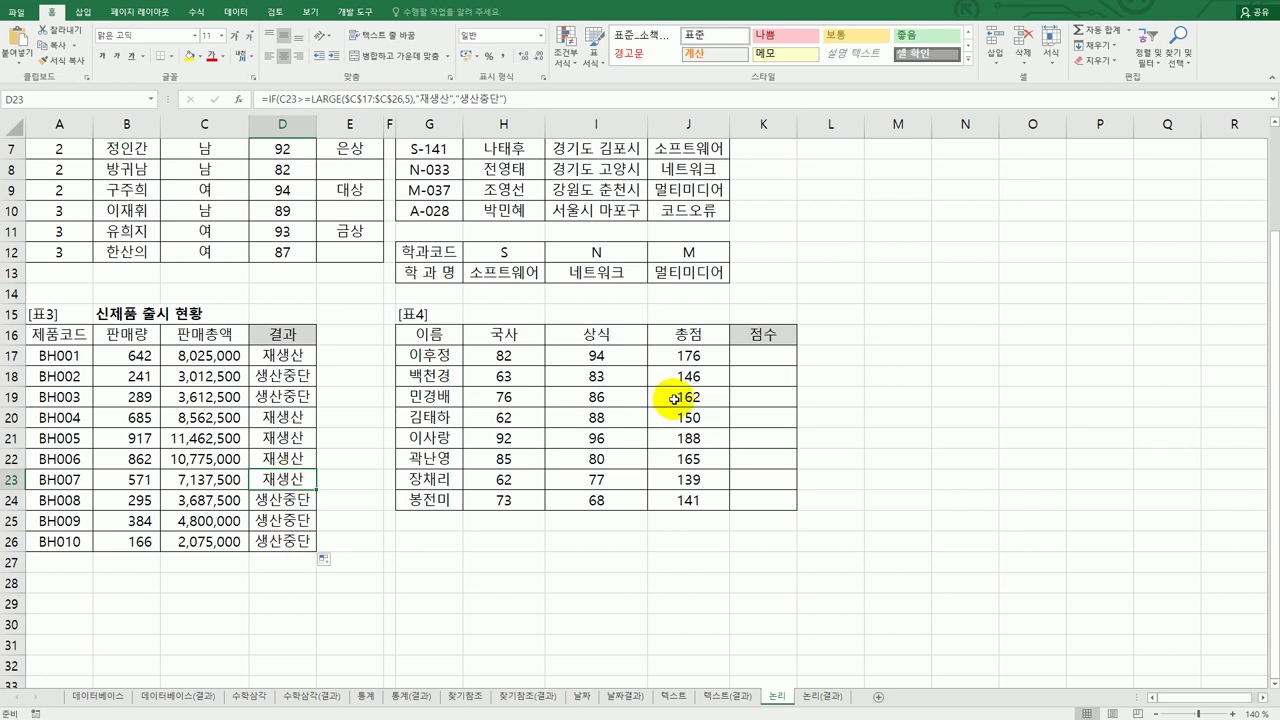
Step: Enter a MAX function in K17 of 표4 over the absolute 총점 range $J$17:$J$24
click(782, 358)
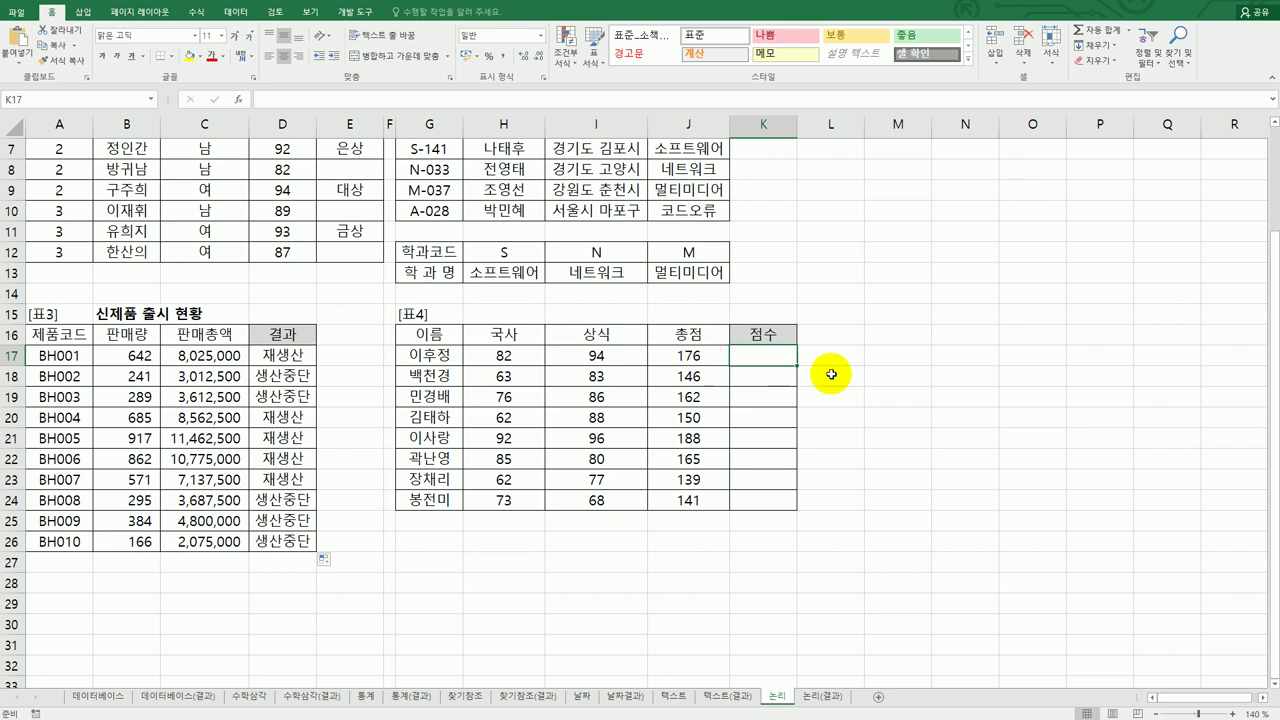
text(=)
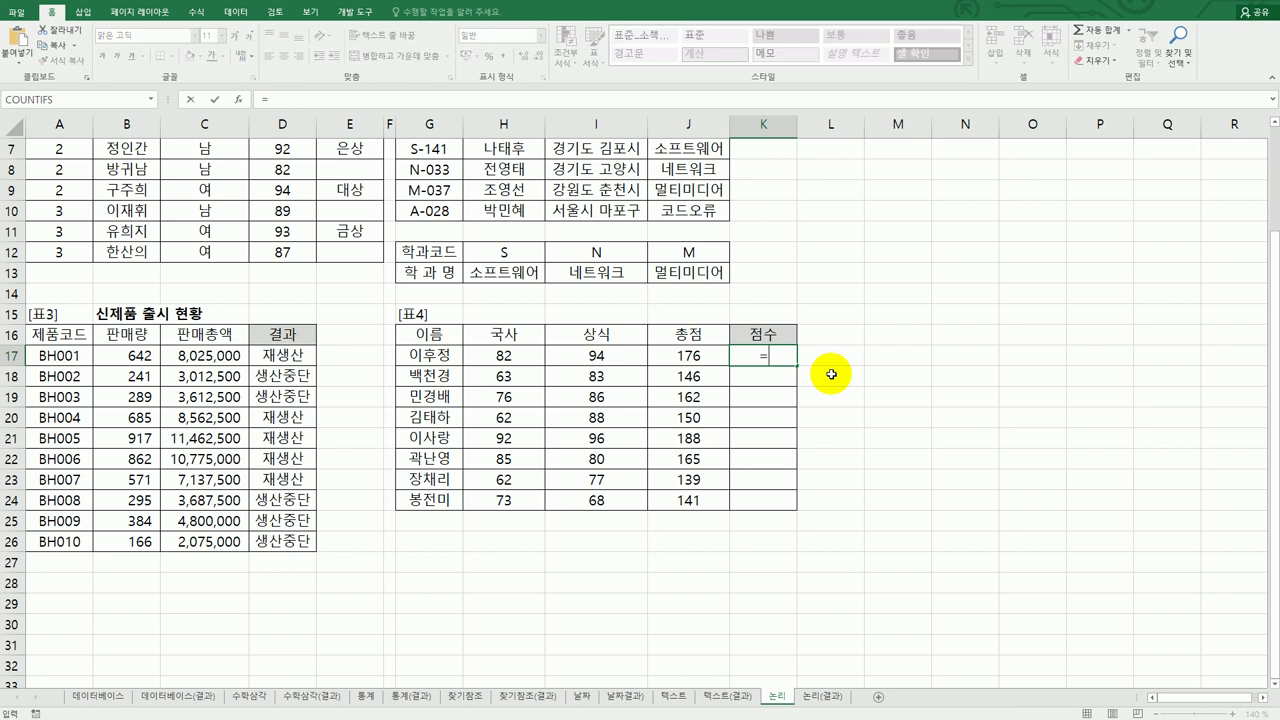
text(ma)
double_click(786, 392)
drag(688, 350, 690, 500)
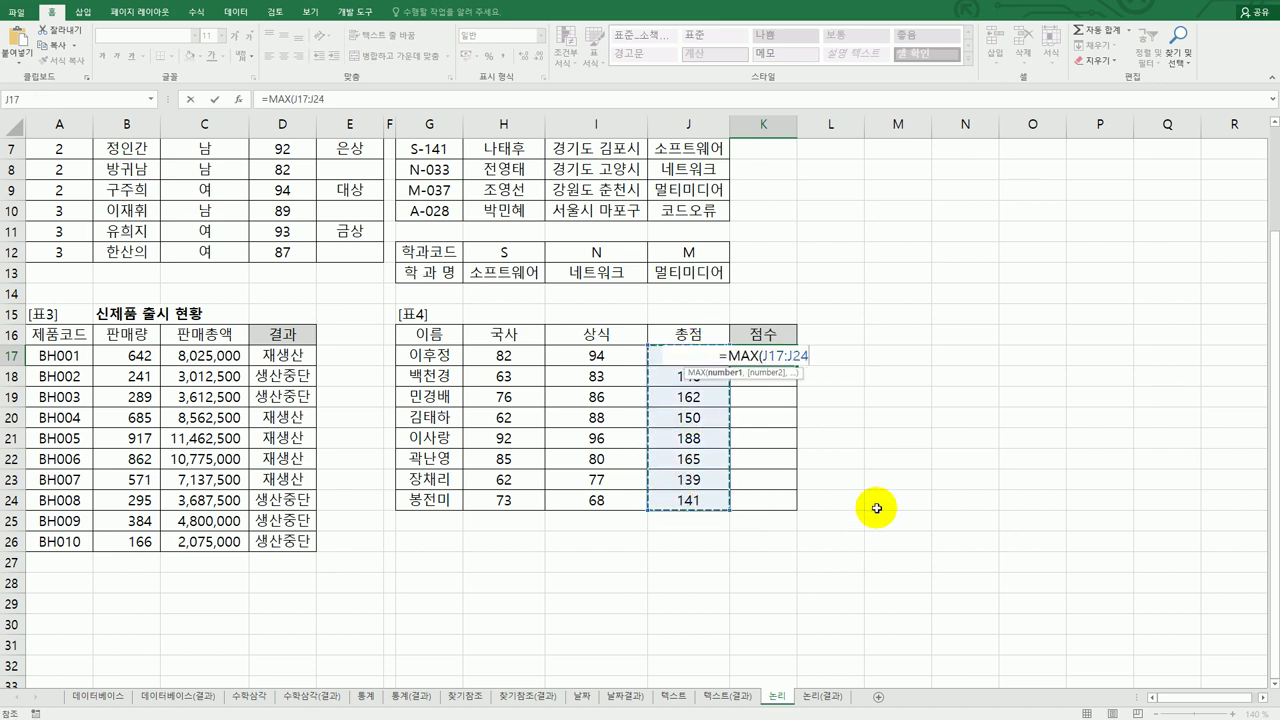
key(F4)
text())
key(Return)
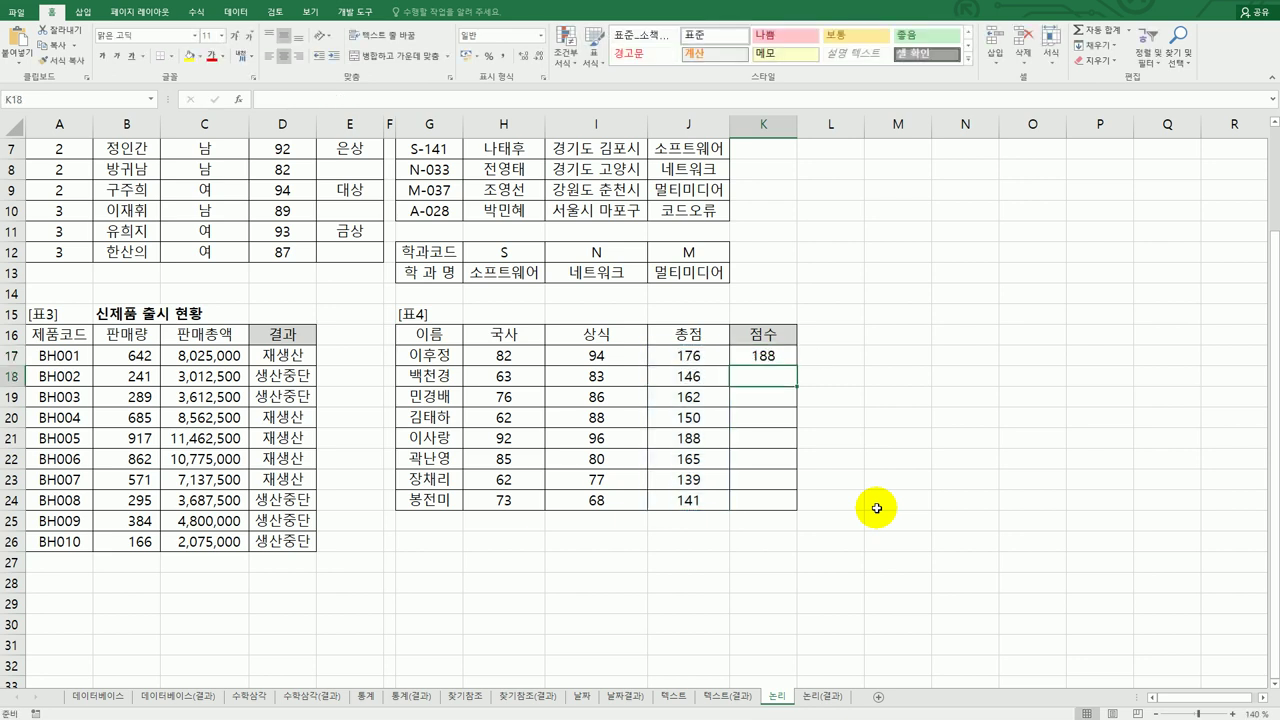
Step: Fill the MAX formula from K17 down to K24 and compare the results with the 총점 column
click(780, 355)
drag(795, 367, 788, 503)
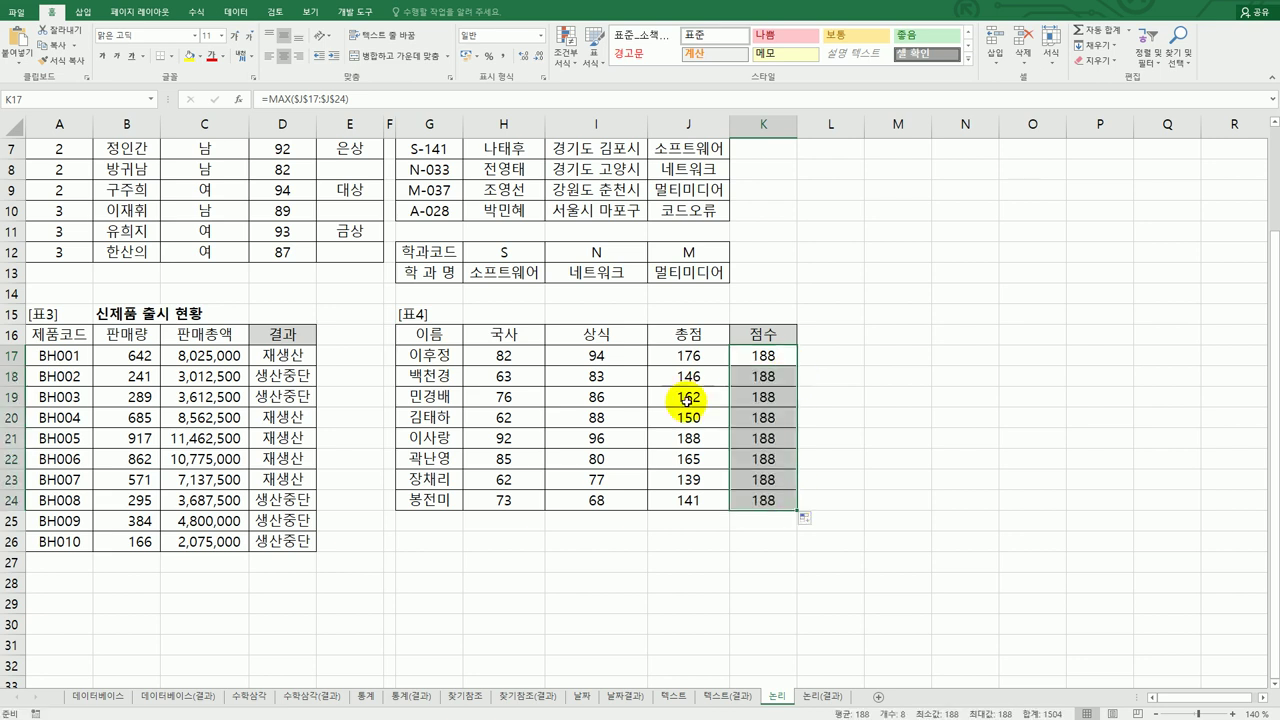
drag(700, 363, 768, 397)
drag(702, 438, 764, 442)
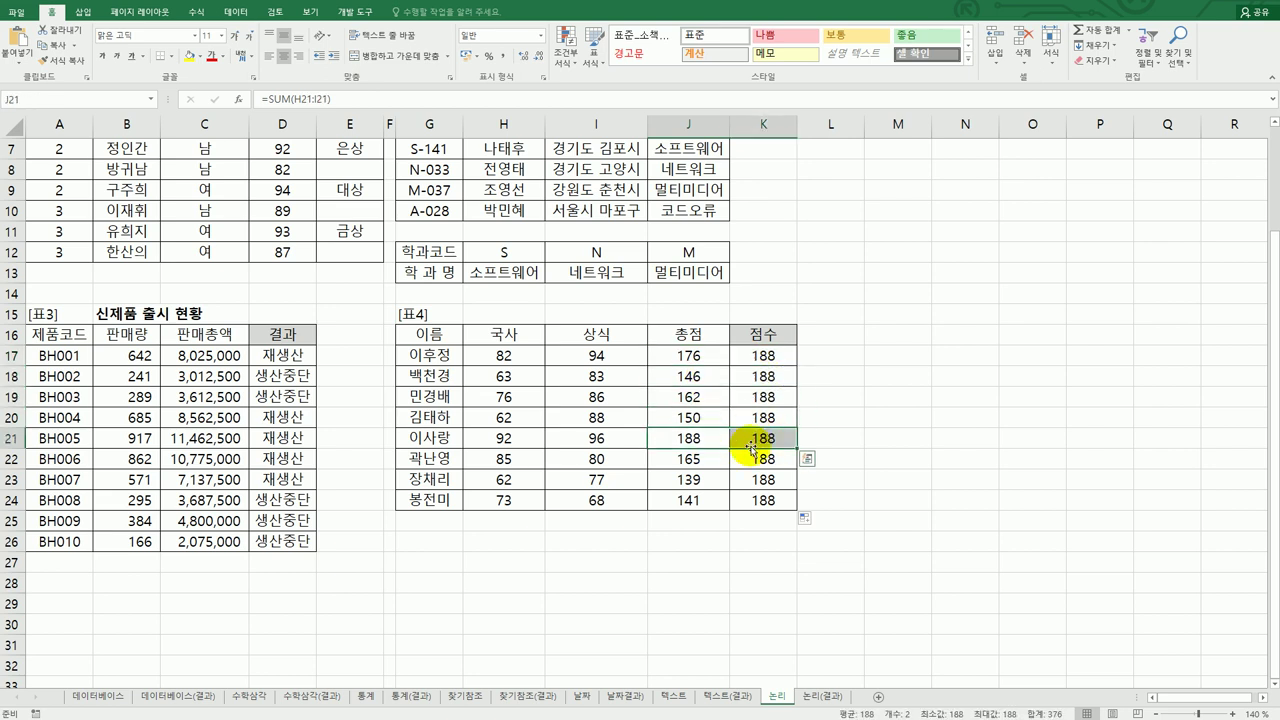
Step: Wrap the MAX formula in K17 in an IF function with the logical test J17=MAX($J$17:$J$24)
click(764, 355)
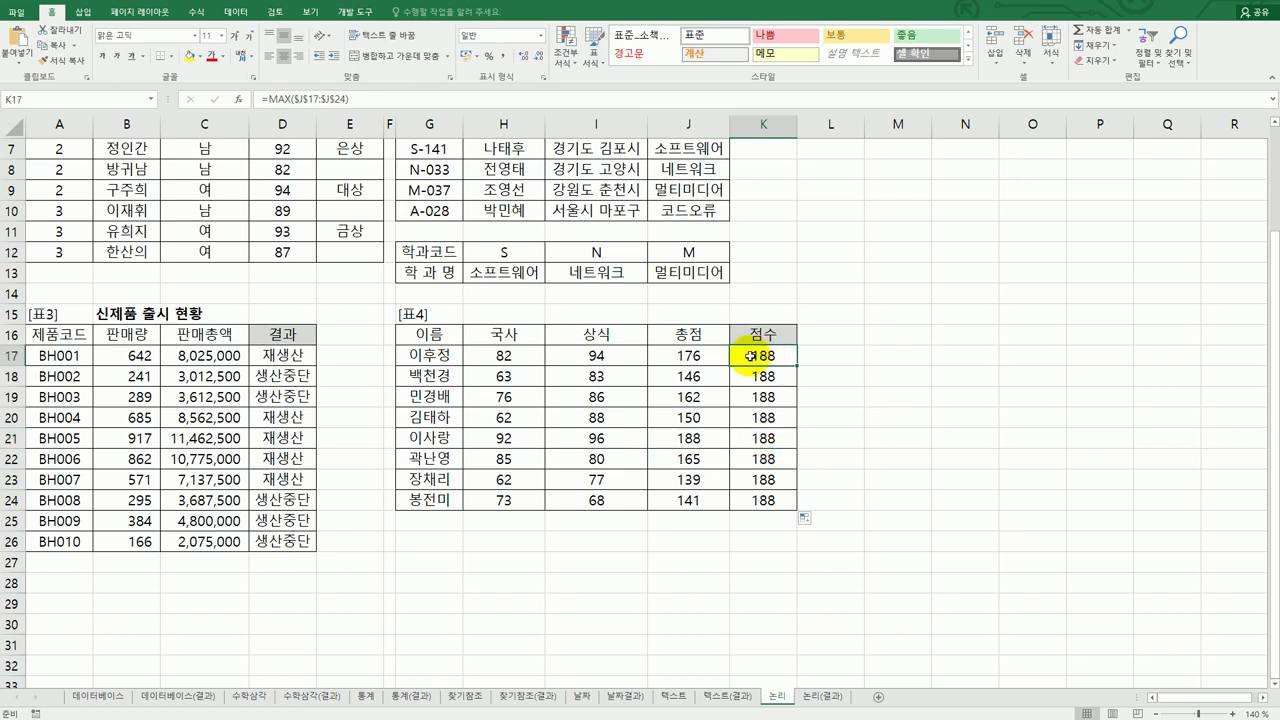
double_click(750, 355)
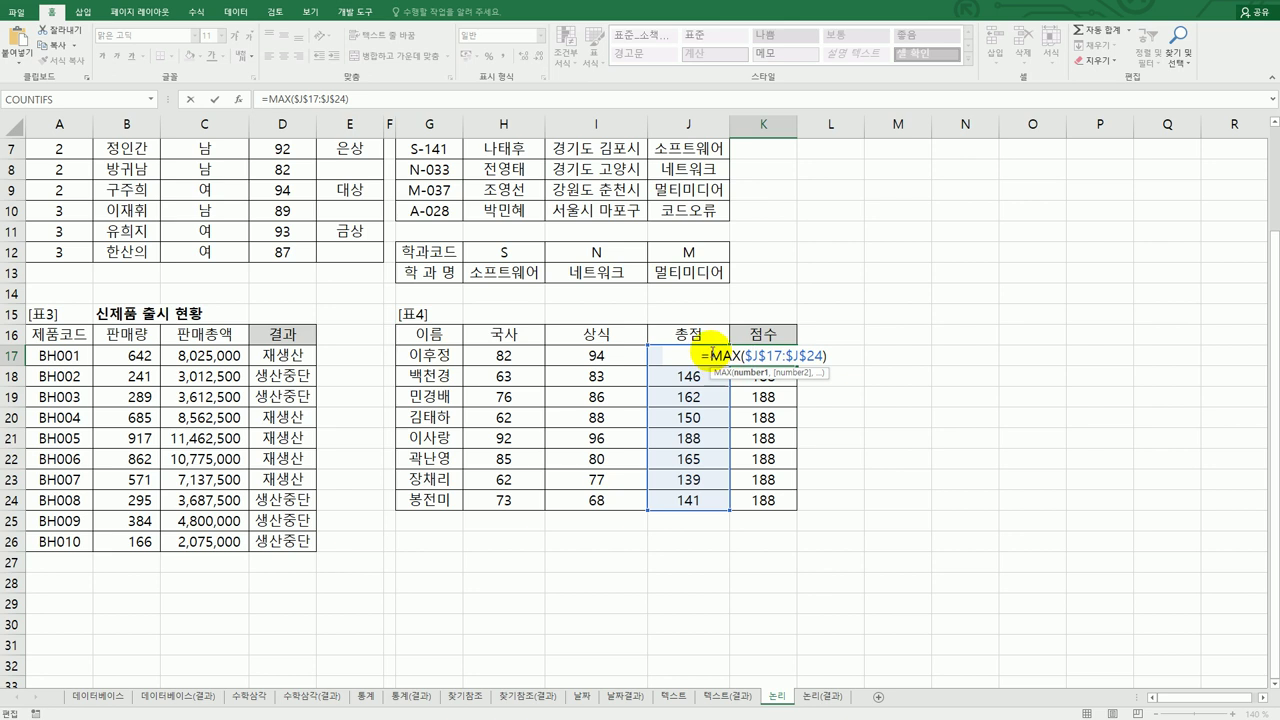
text(if)
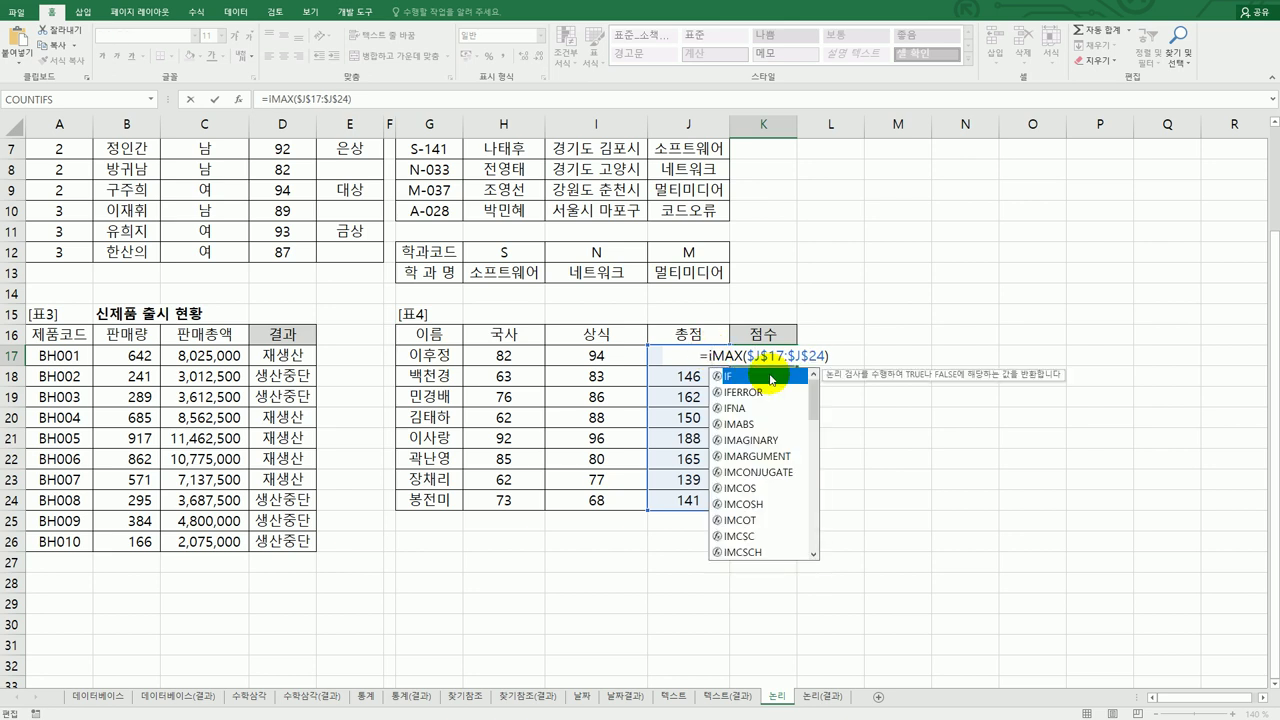
double_click(772, 377)
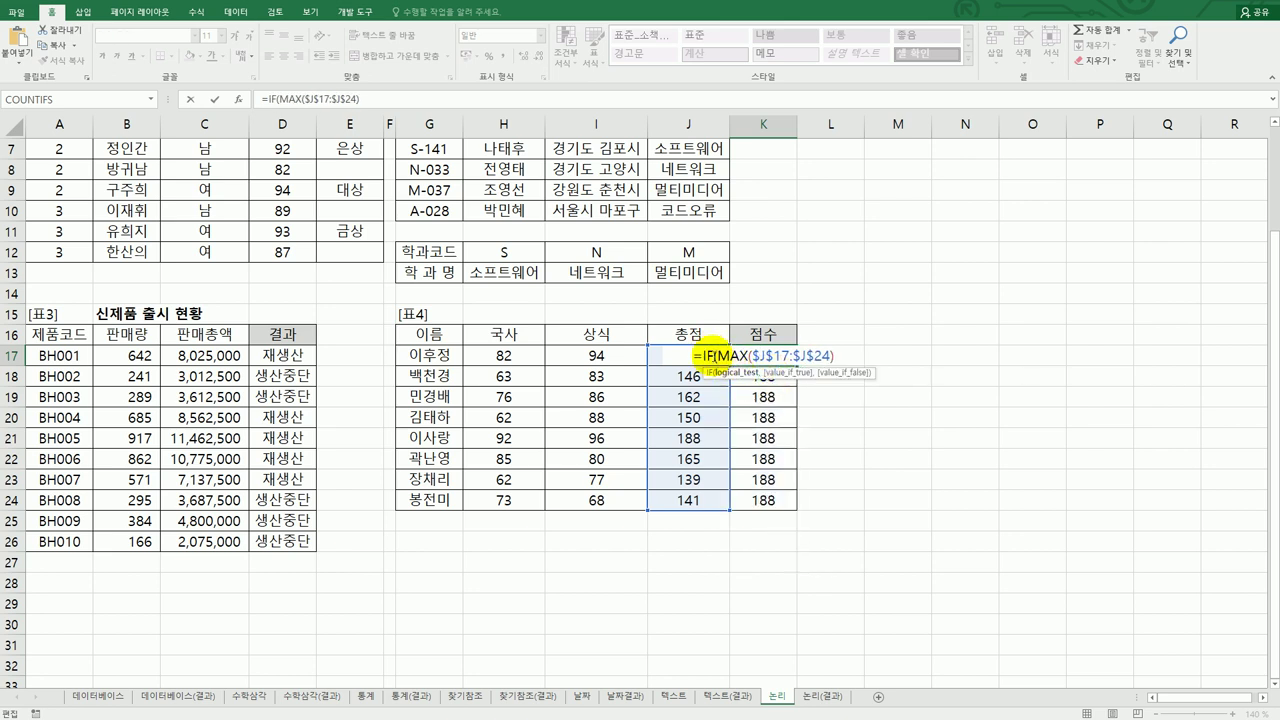
click(237, 99)
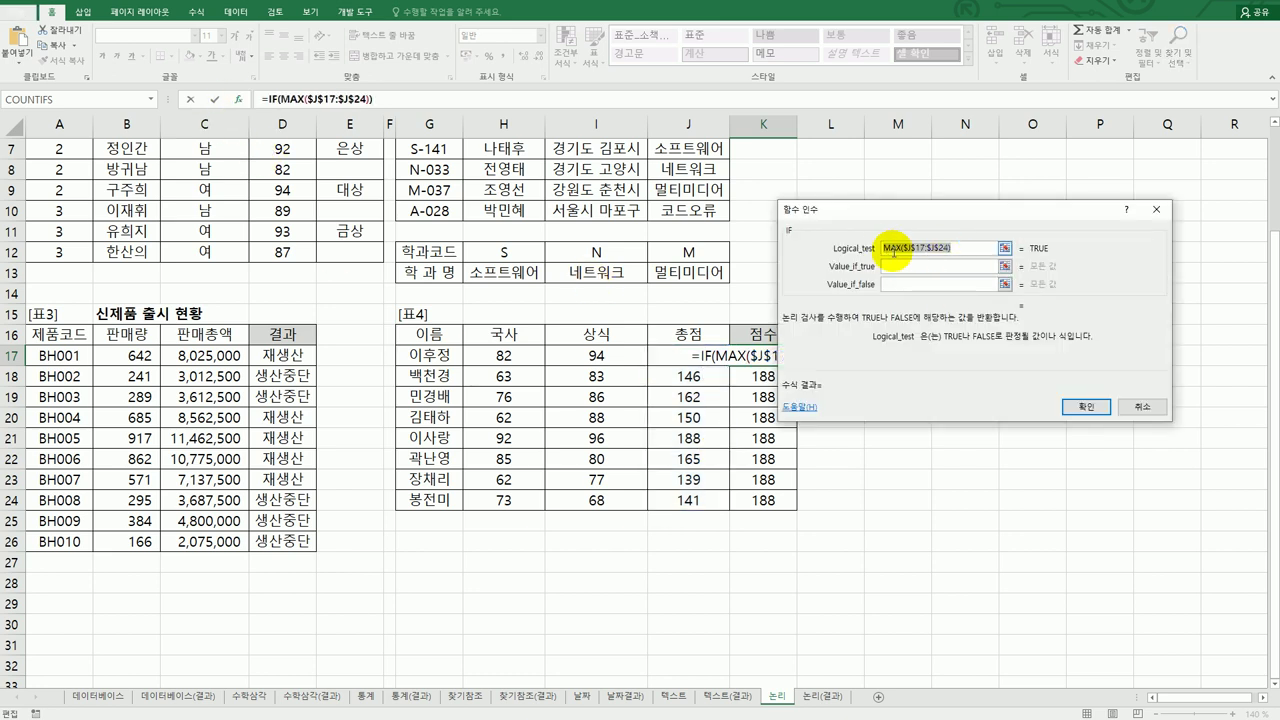
click(880, 248)
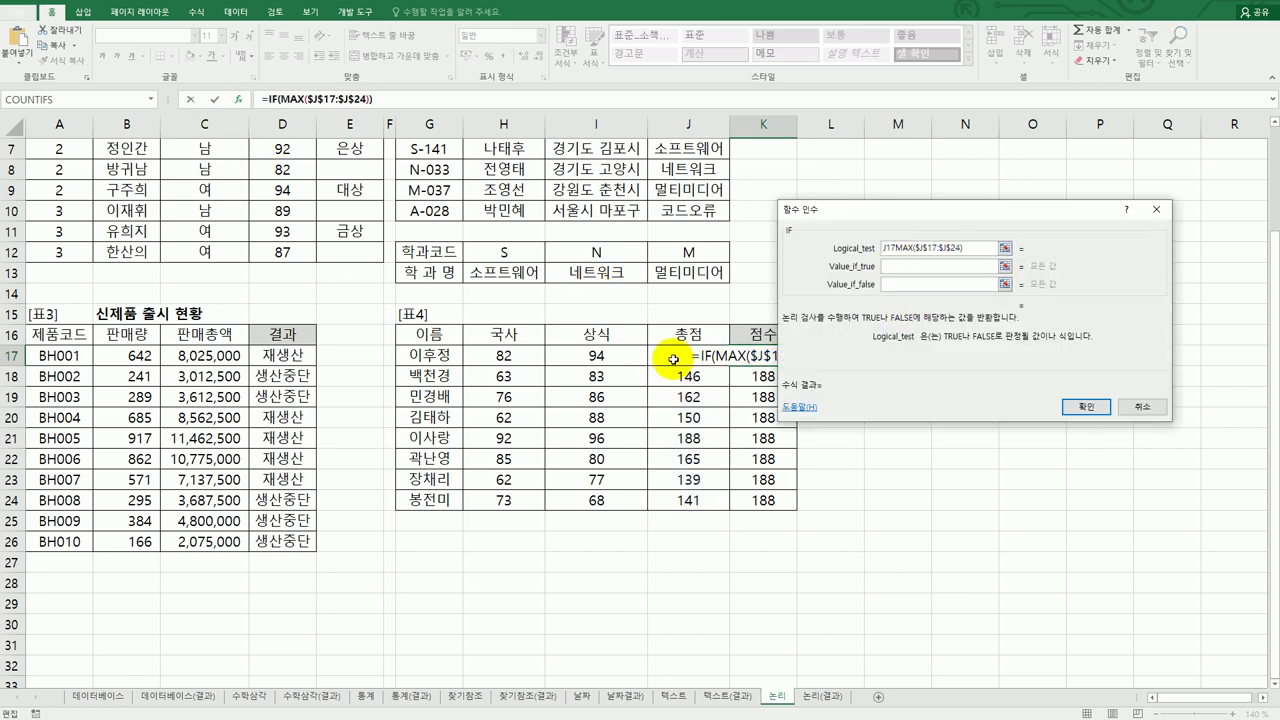
click(673, 359)
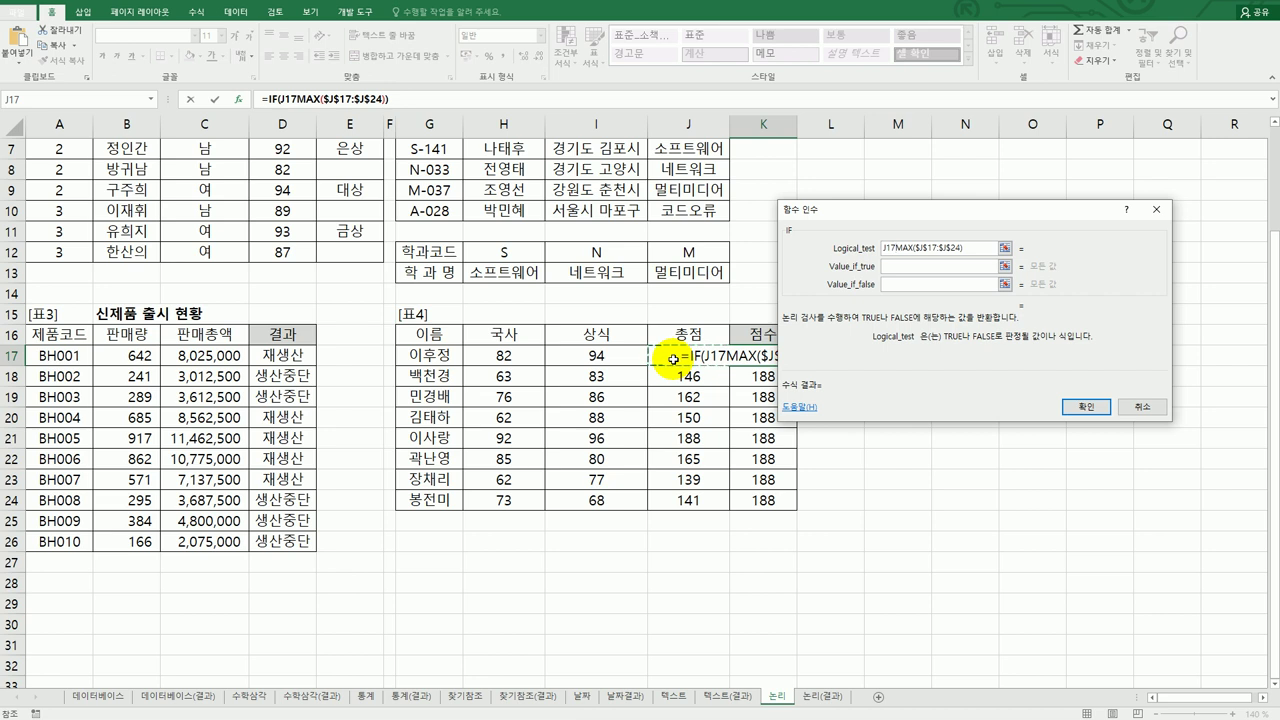
text(=)
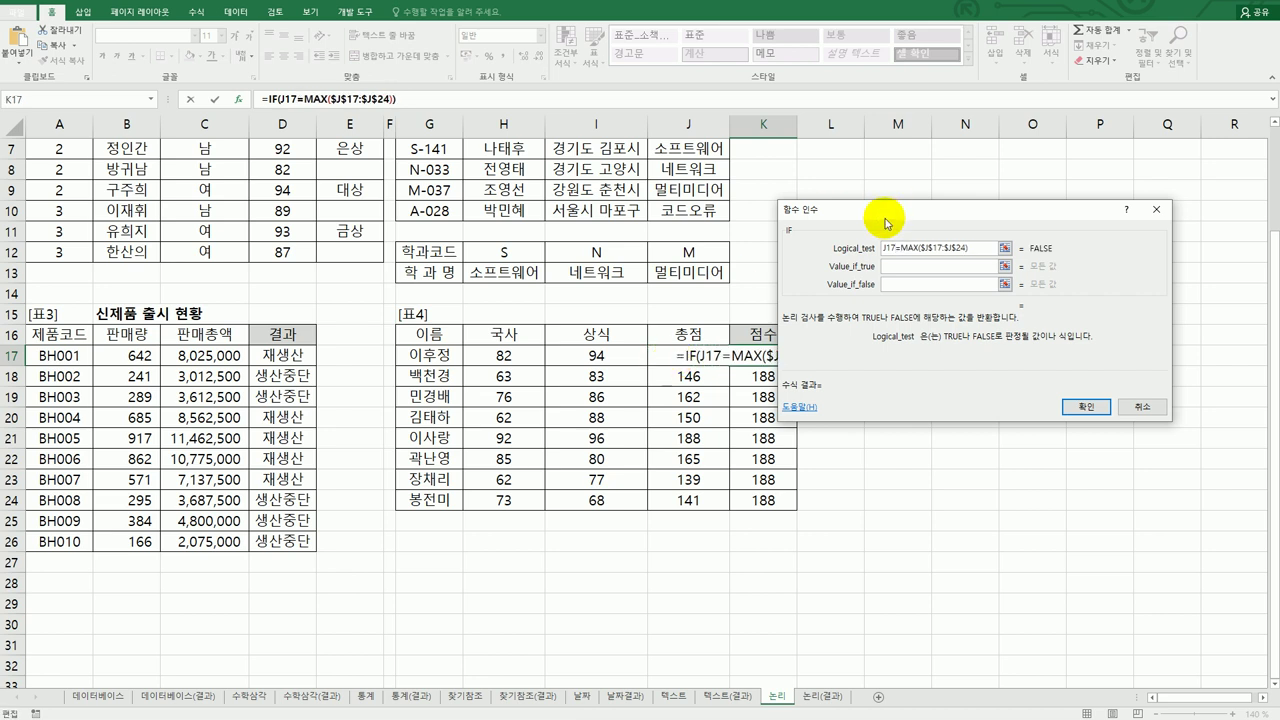
Step: Make the IF in K17 return "최고점수" when true and an empty string "" when false, and fill it down to K24
click(900, 265)
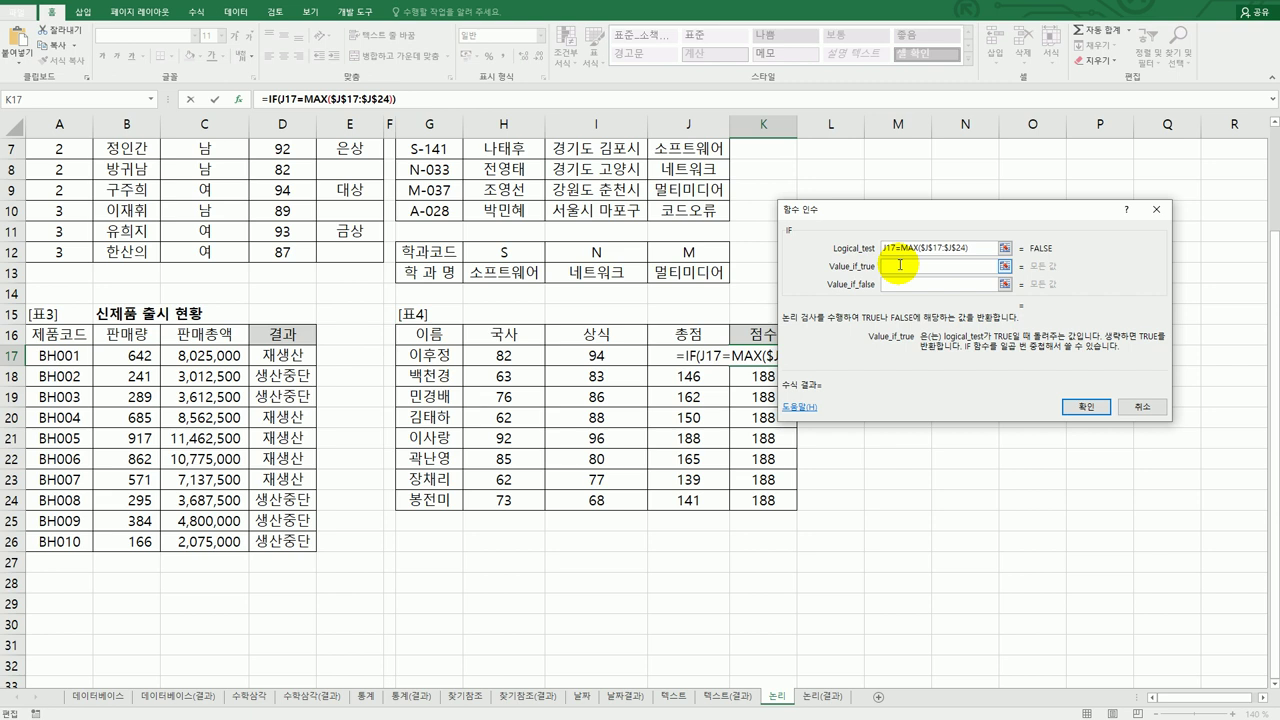
text(최)
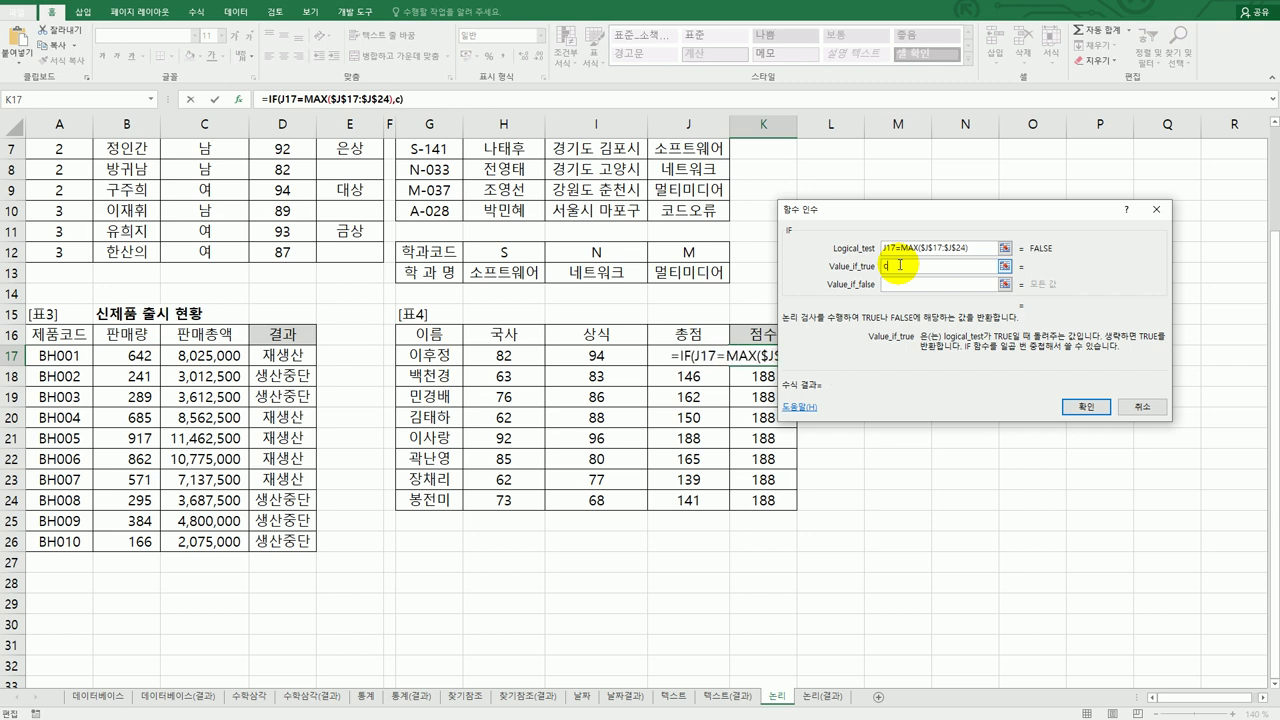
text(고점ㅅ)
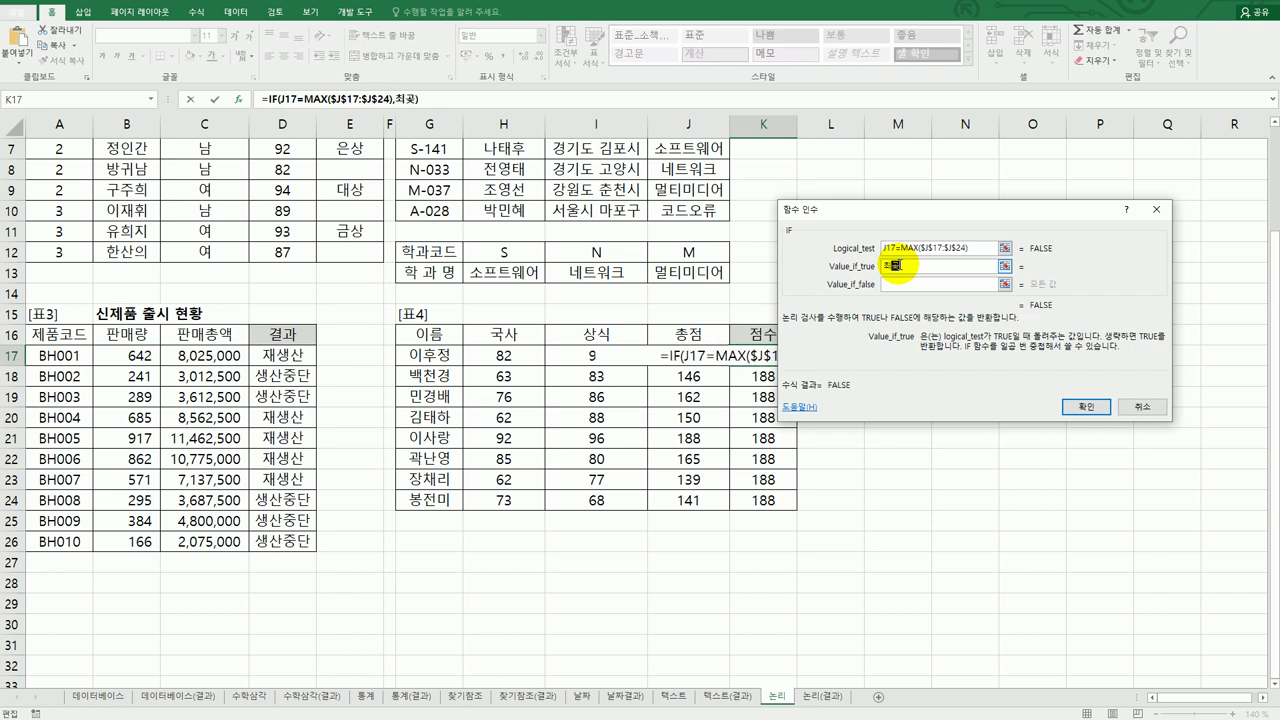
key(Tab)
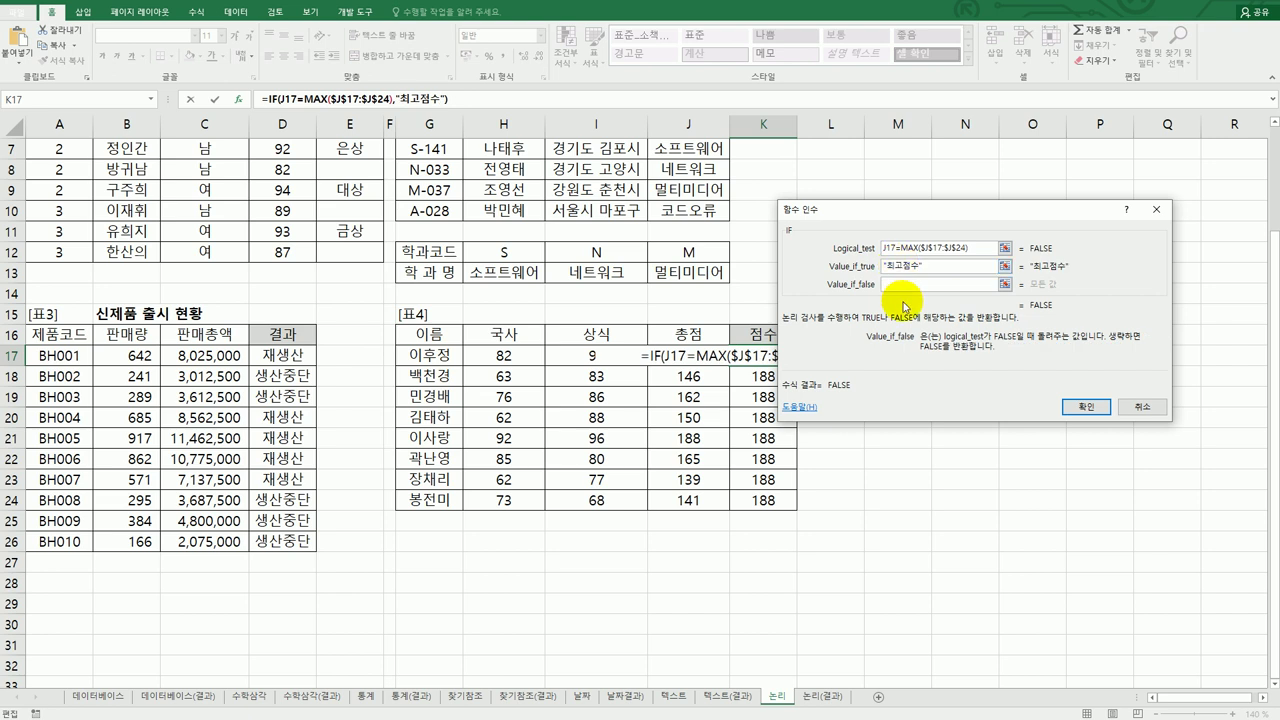
text("")
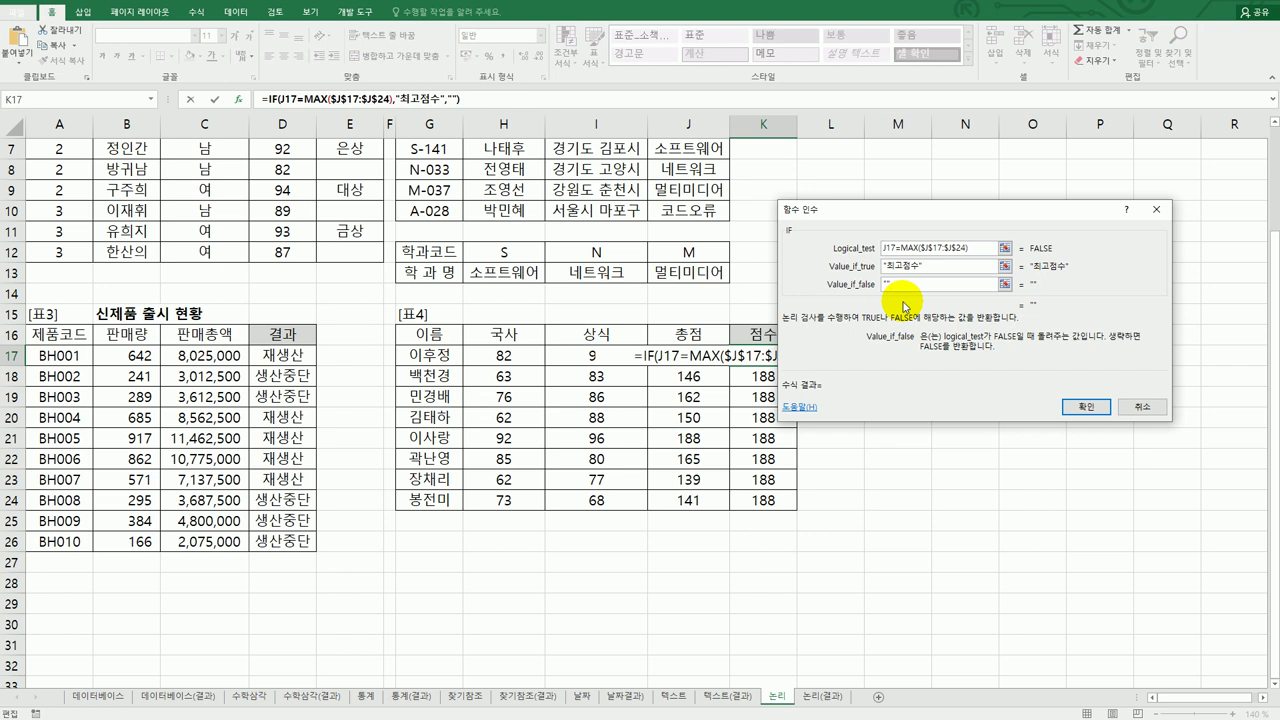
click(1086, 407)
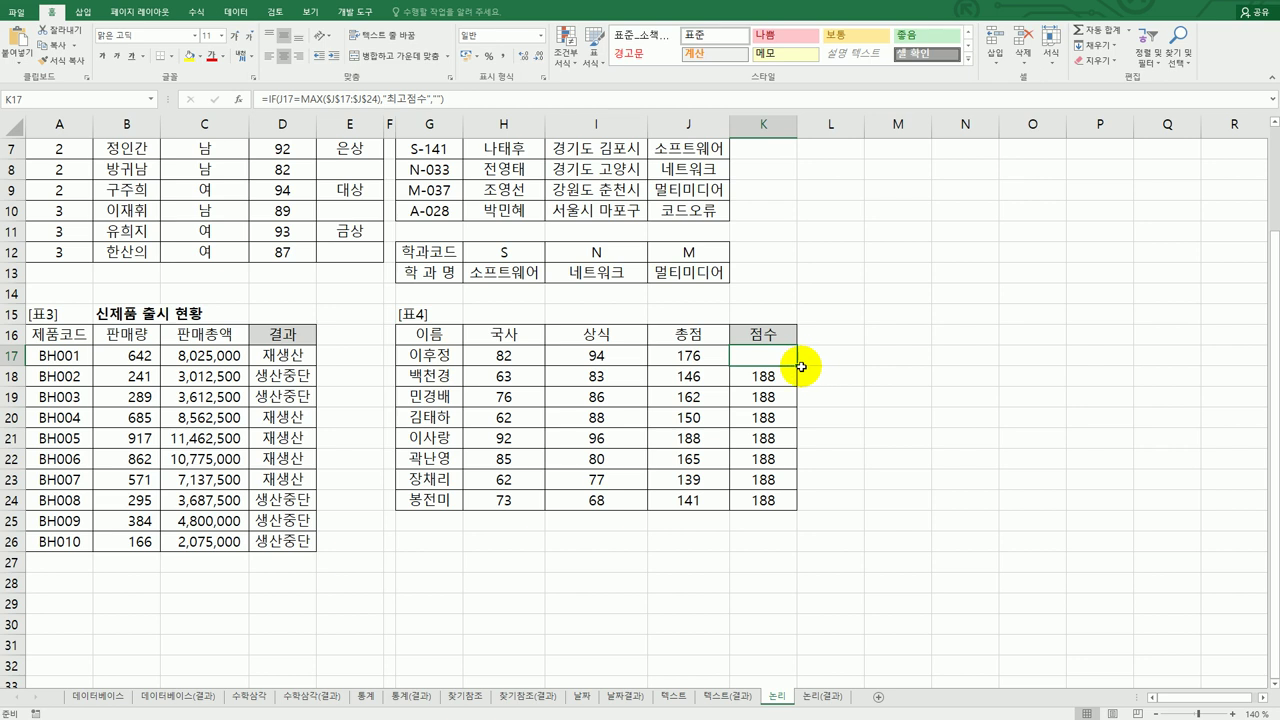
drag(797, 366, 776, 503)
click(760, 446)
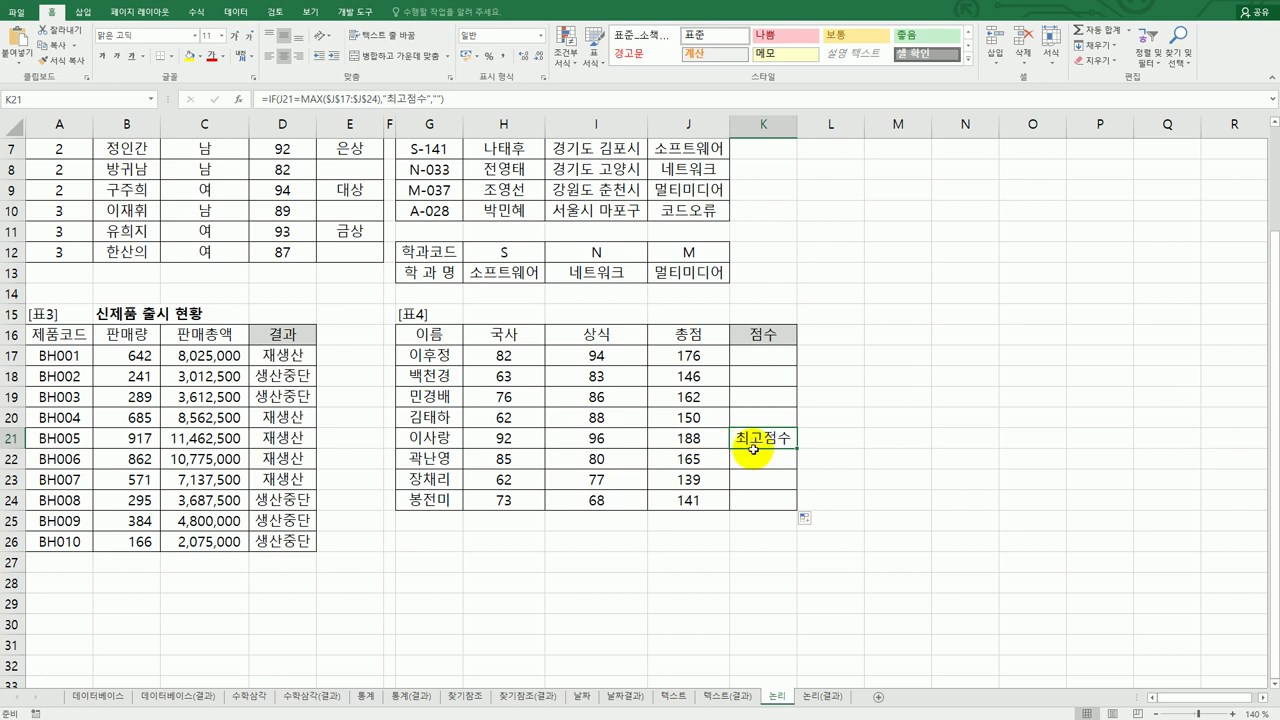
Step: Duplicate the IF(J17=MAX($J$17:$J$24),"최고점수", portion of K17's formula just before its empty-string argument as a nested IF
click(773, 356)
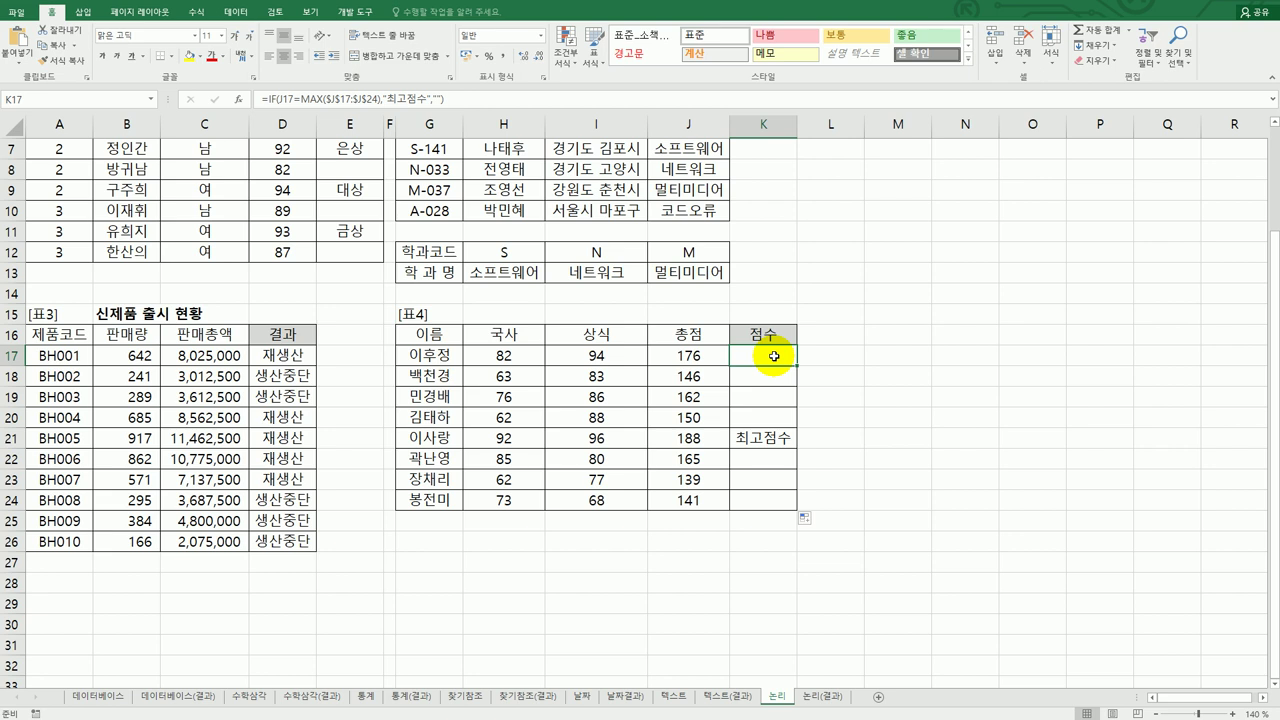
double_click(773, 356)
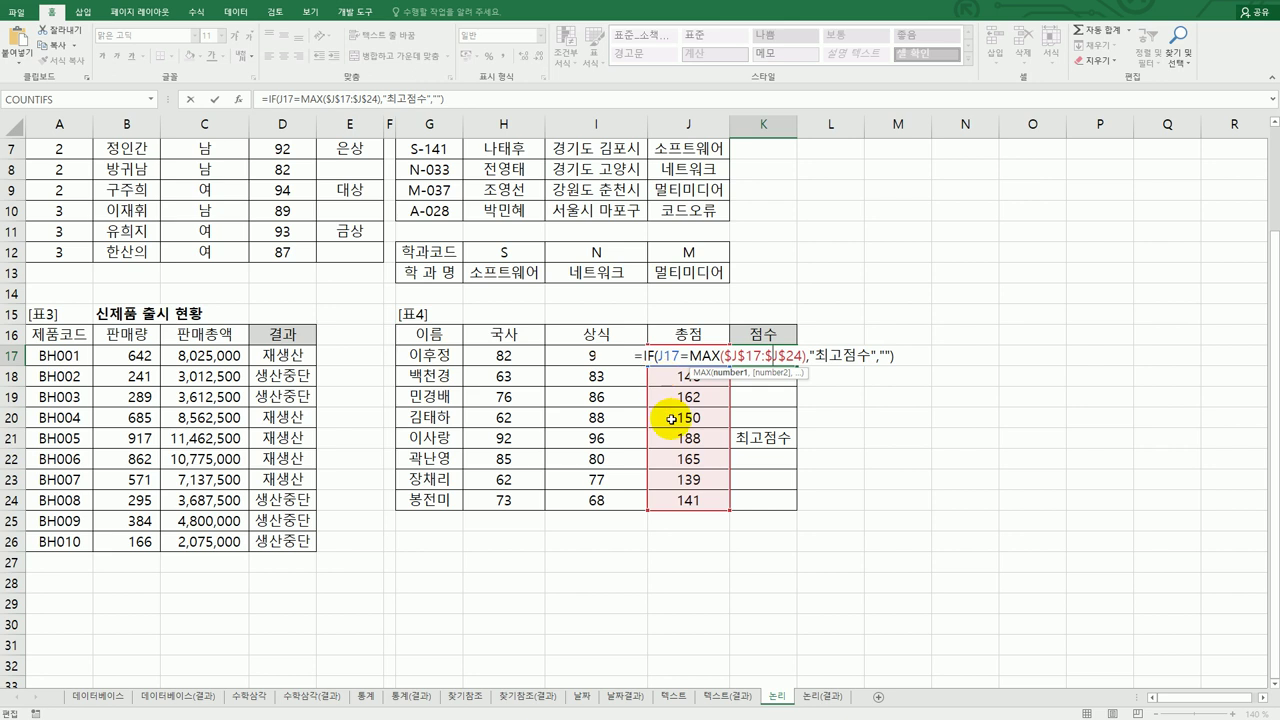
drag(643, 356, 884, 357)
key(ctrl+c)
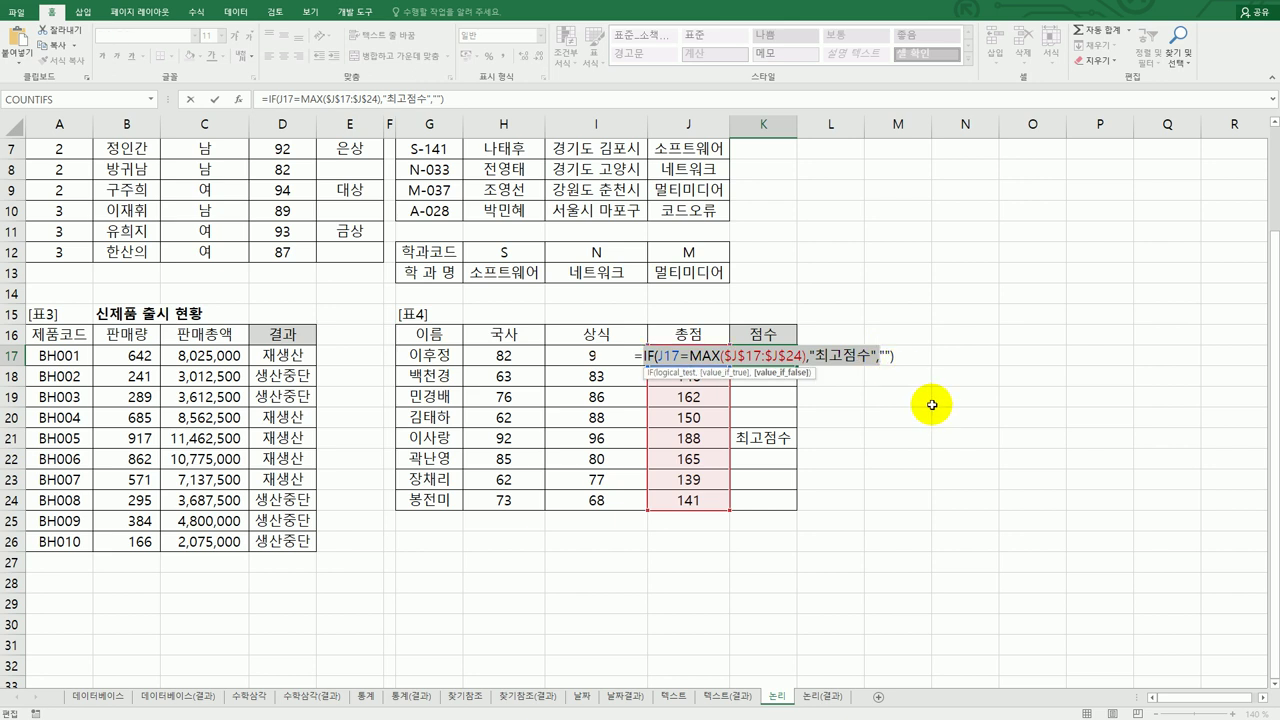
key(Right)
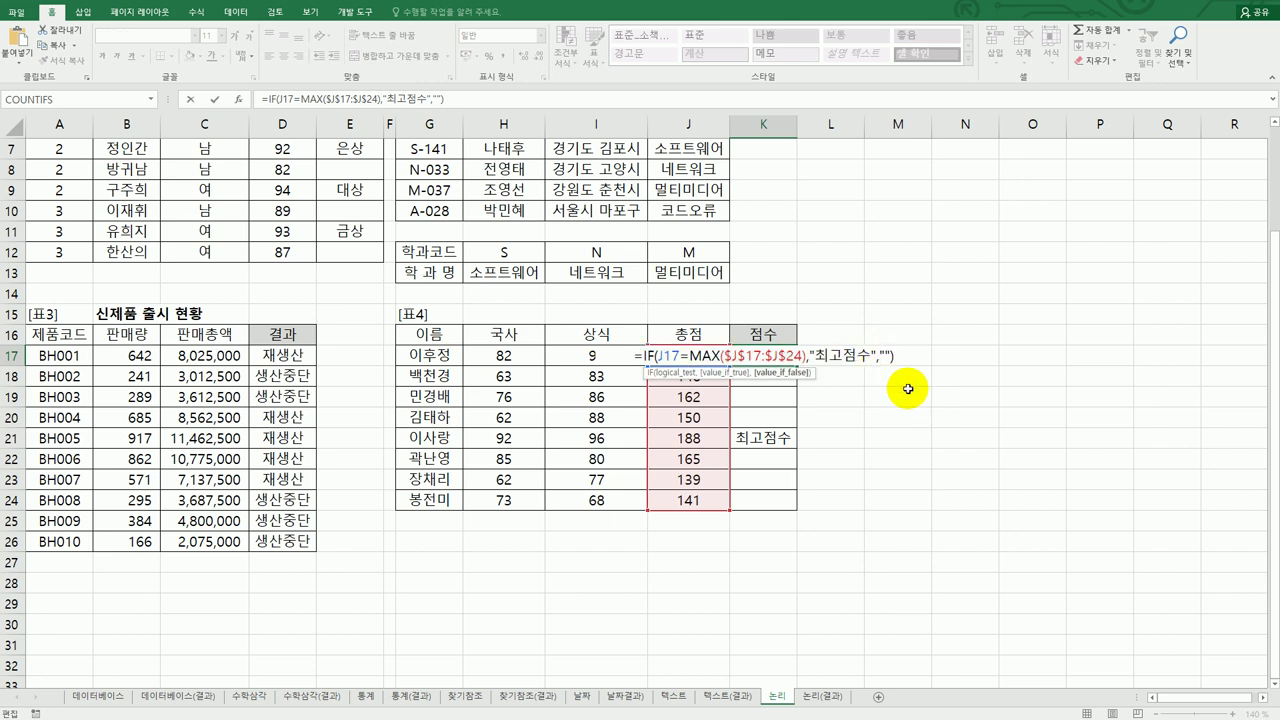
key(ctrl+v)
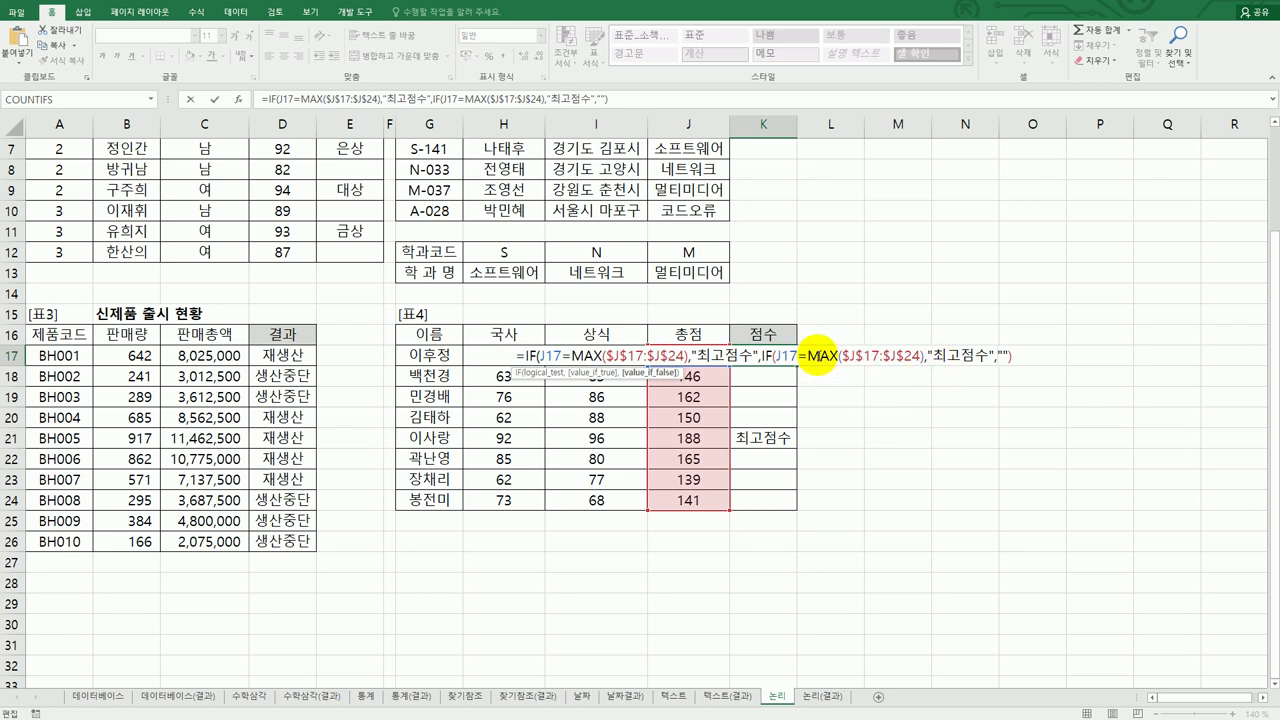
Step: Change the nested IF in K17 to test against MIN instead of MAX and return "최저점수" when true
double_click(826, 357)
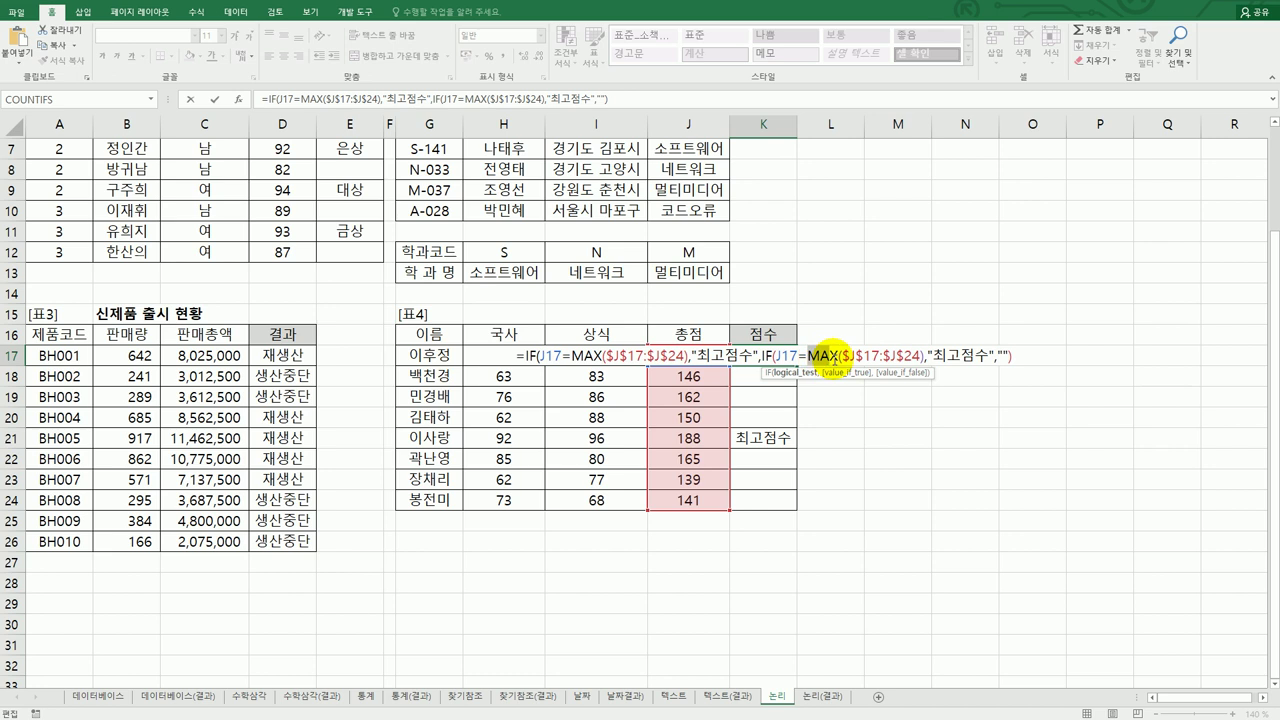
click(809, 357)
double_click(812, 357)
text(ㅡ)
key(BackSpace)
text(min)
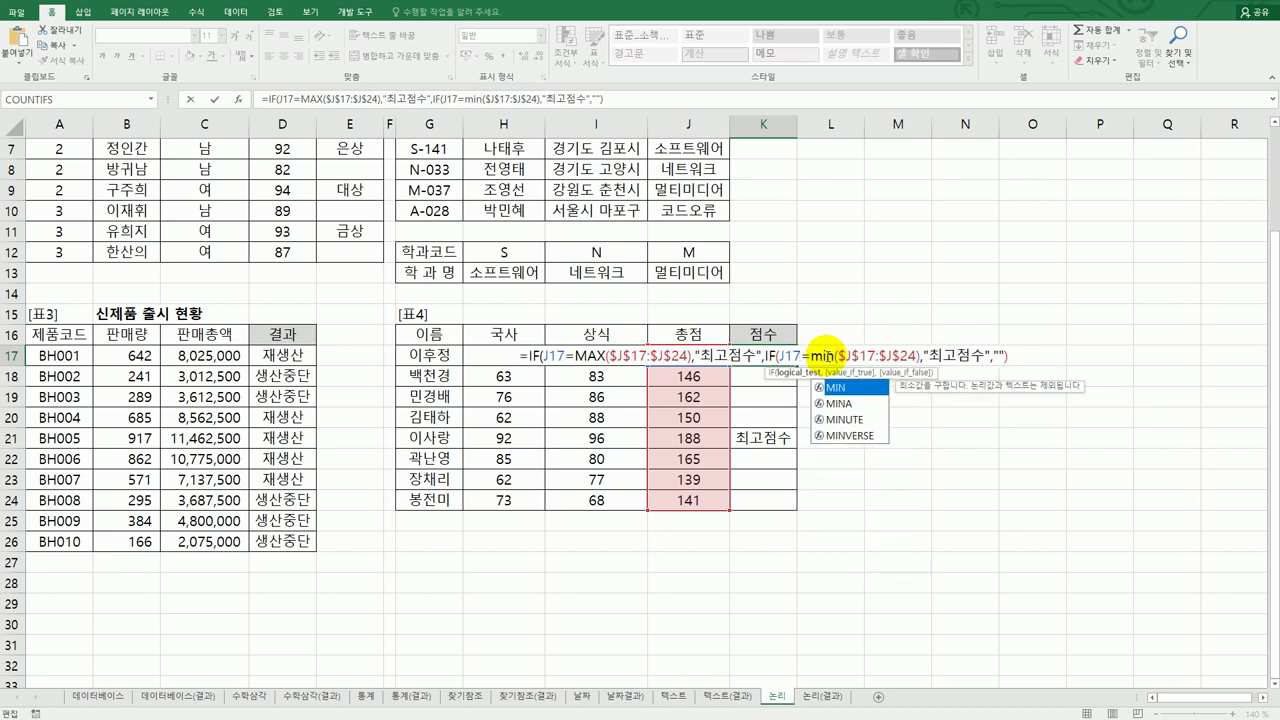
double_click(862, 387)
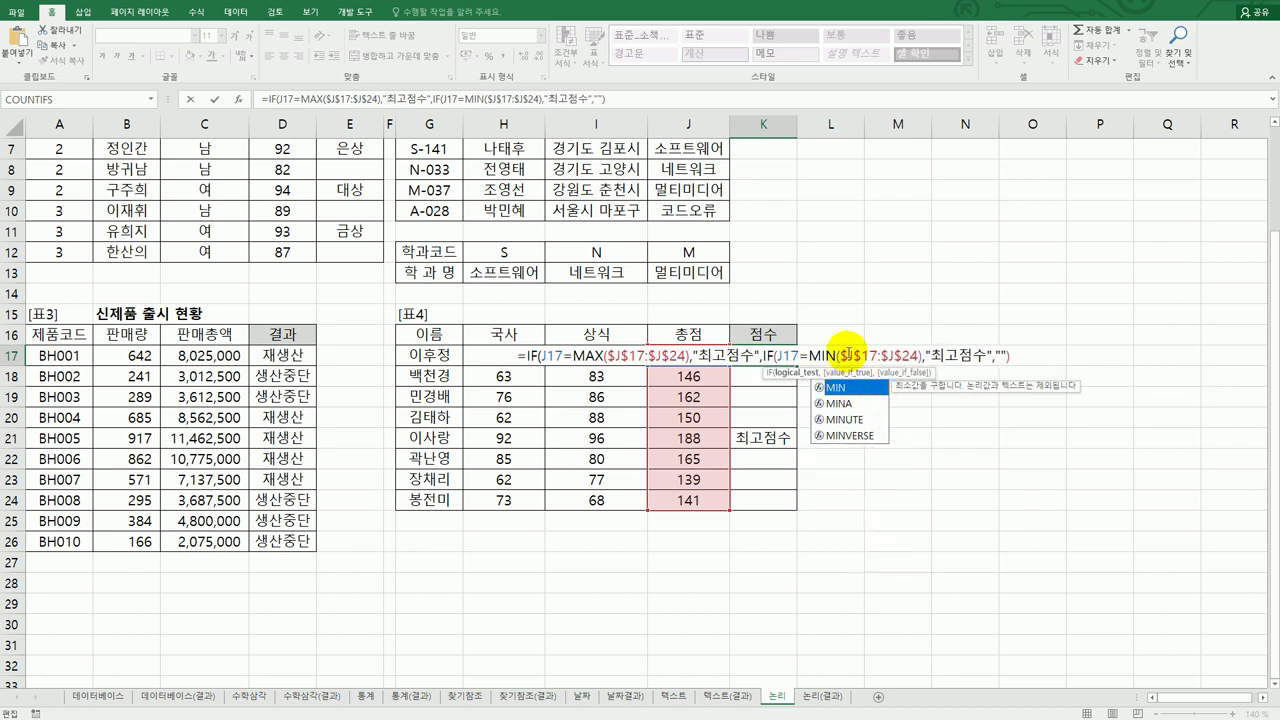
click(945, 355)
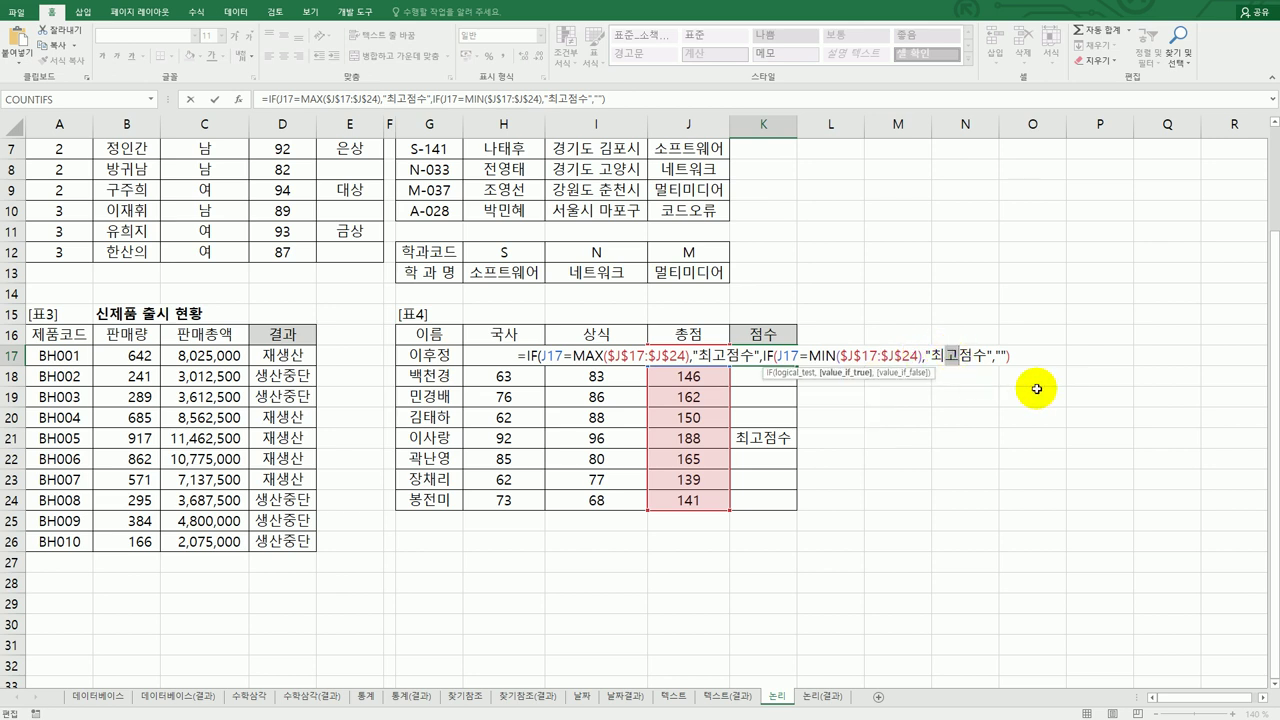
text(저)
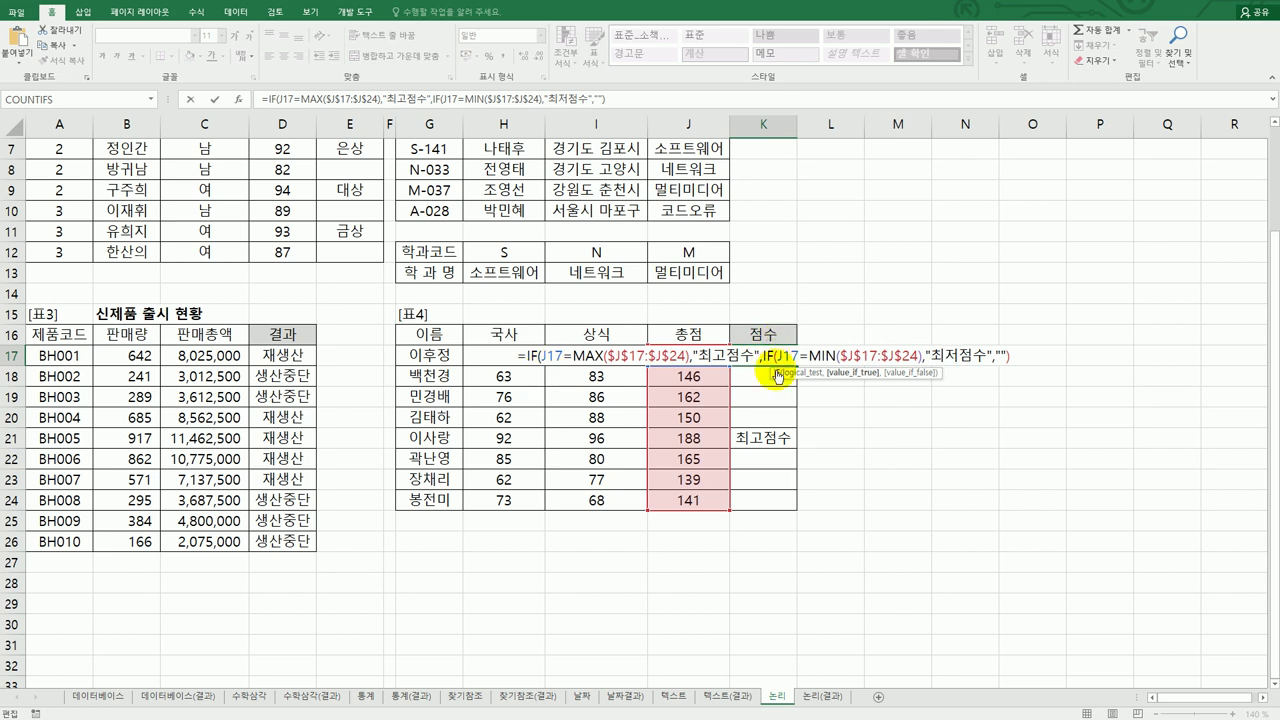
Step: Add the missing closing parenthesis to the nested IF formula in K17 and fill it down to K24
click(1054, 358)
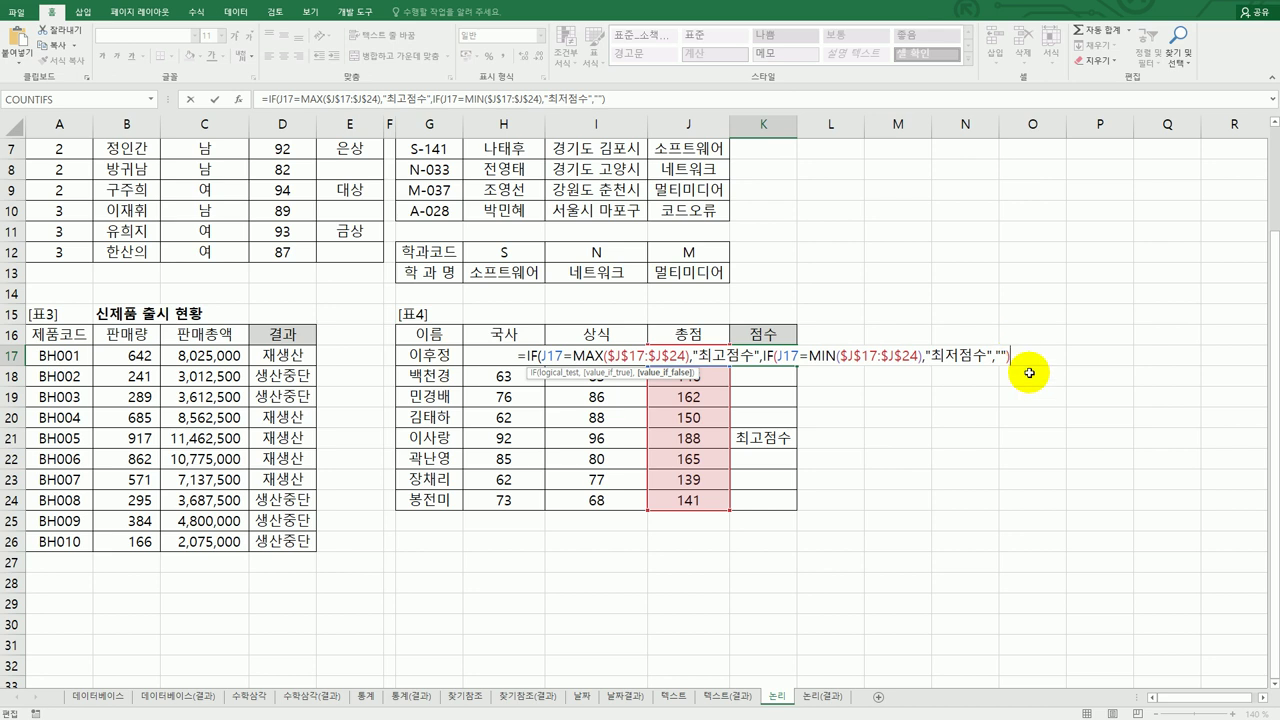
text())
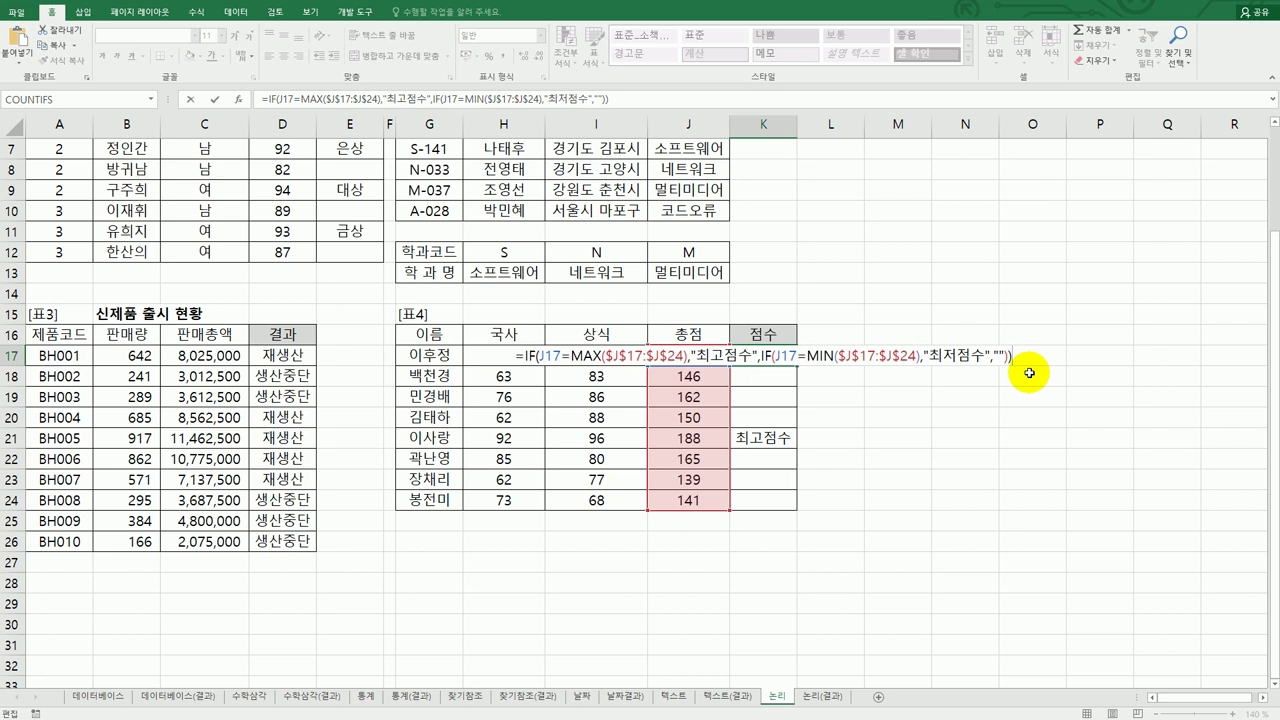
key(Return)
click(792, 358)
drag(797, 365, 788, 504)
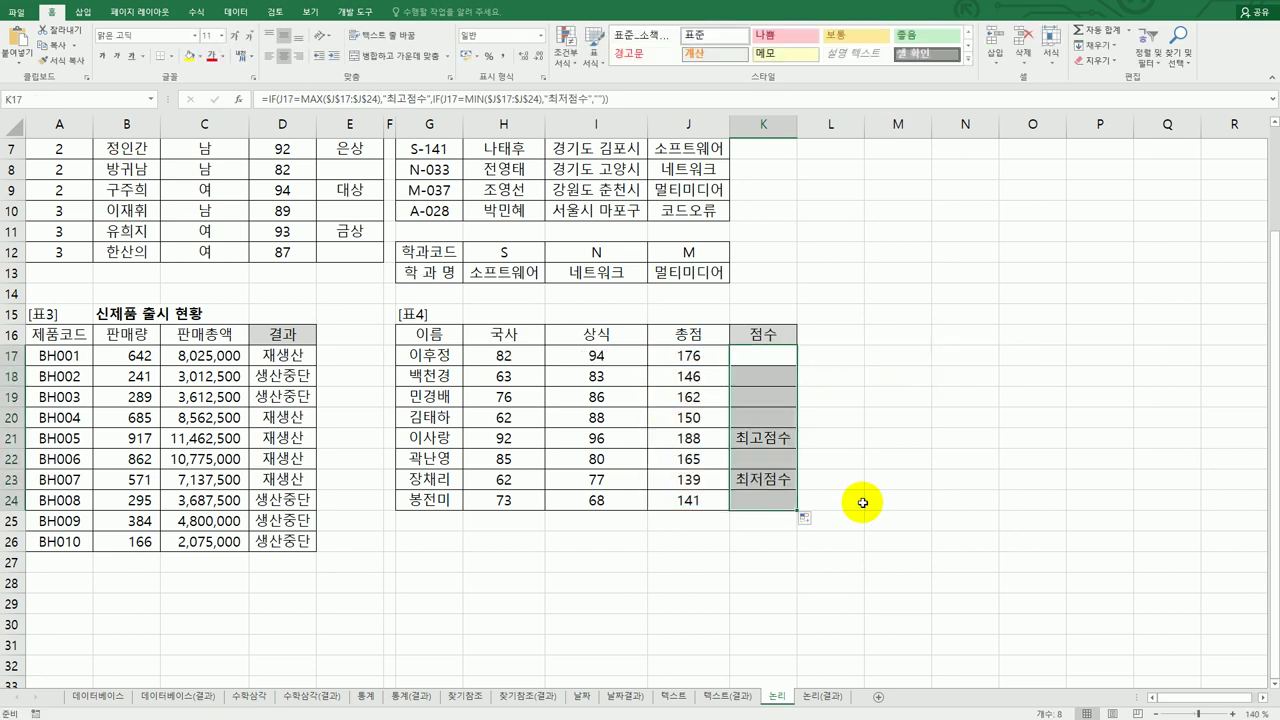